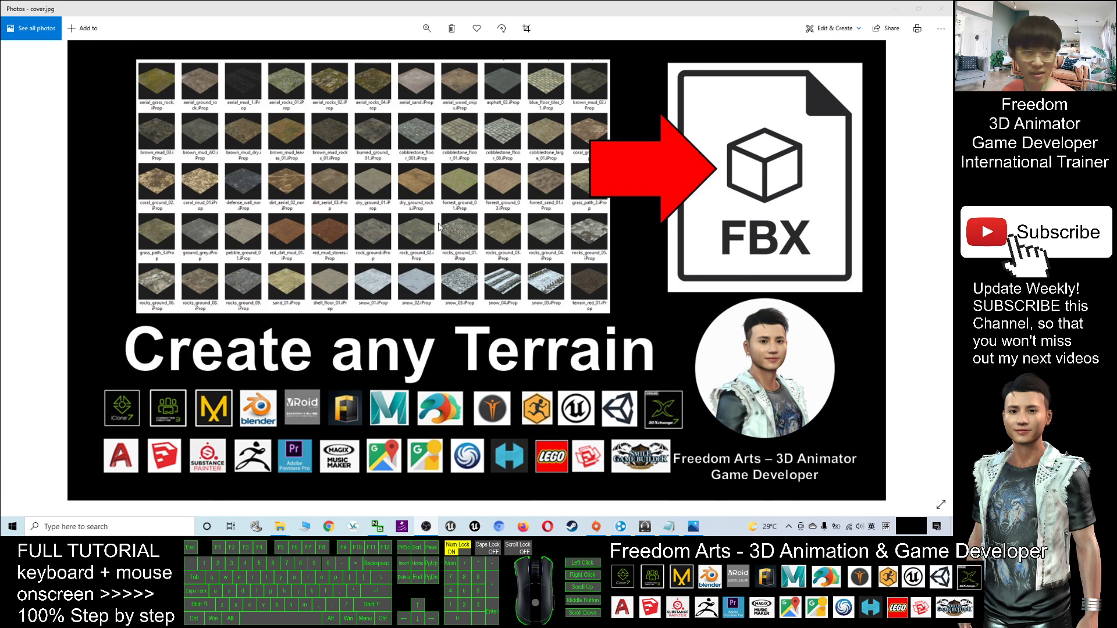
Bring the tutorial notes forward, put the photo viewer away and highlight the pack name in the download line
click(669, 526)
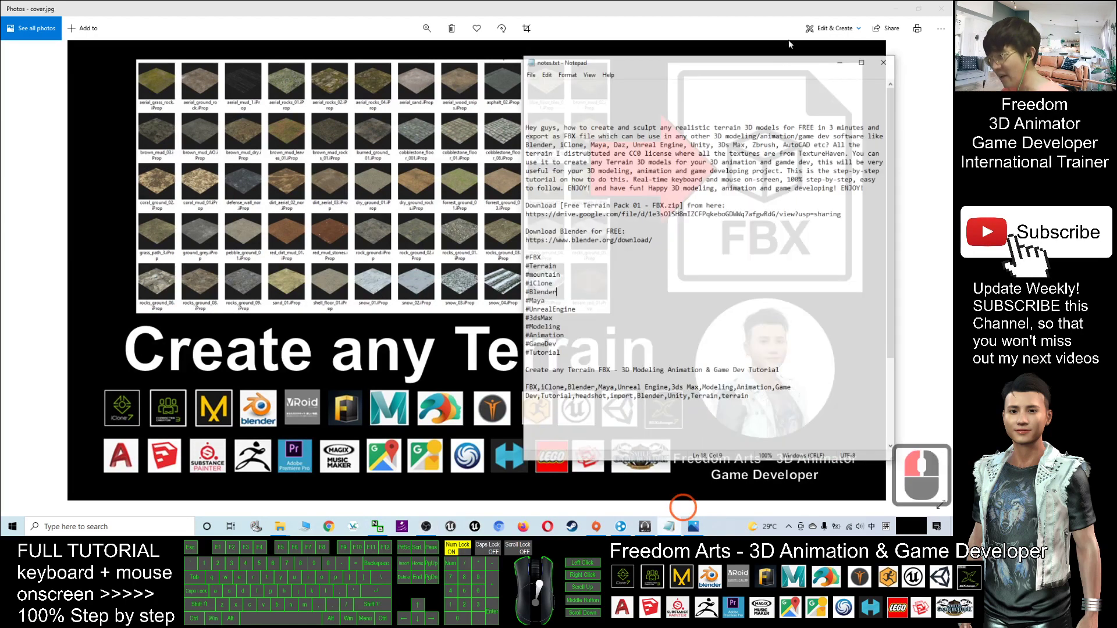
click(904, 9)
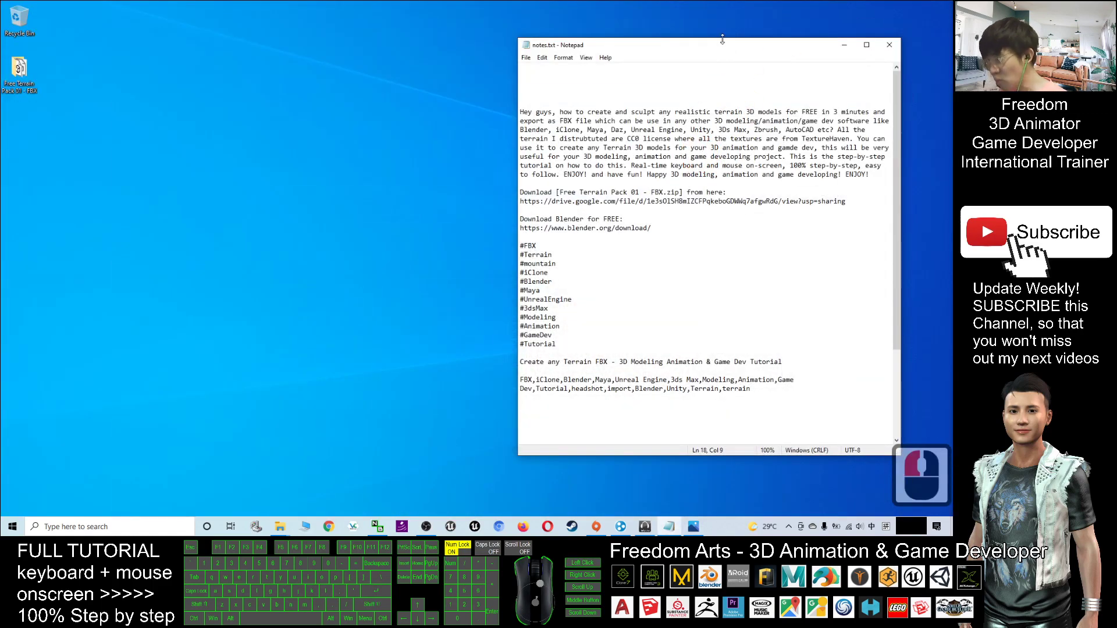
drag(732, 54, 716, 66)
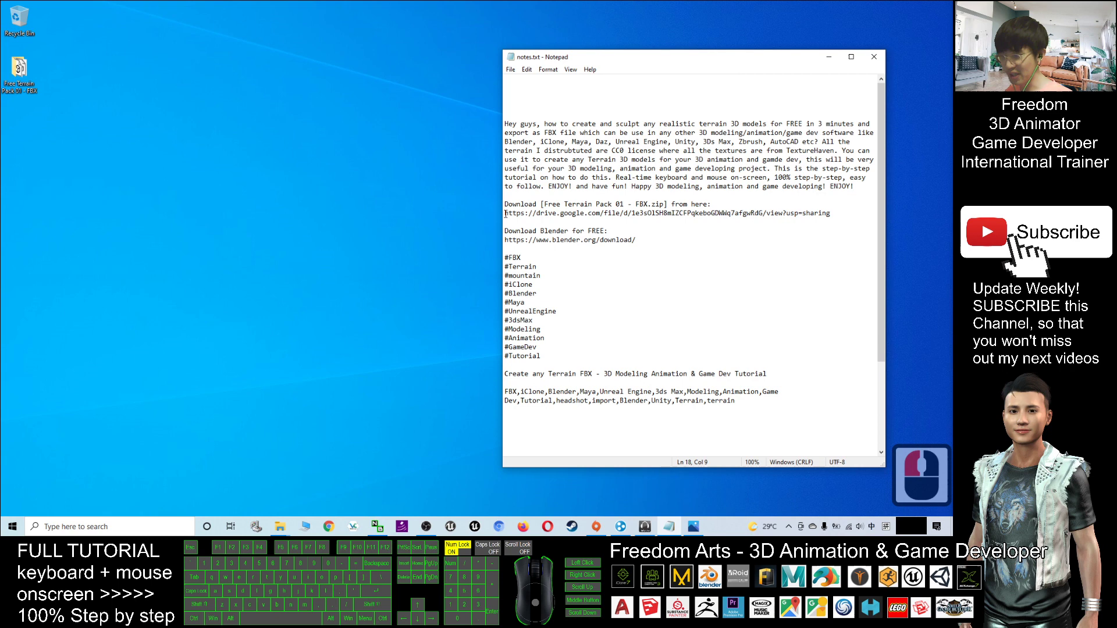
drag(540, 204, 646, 204)
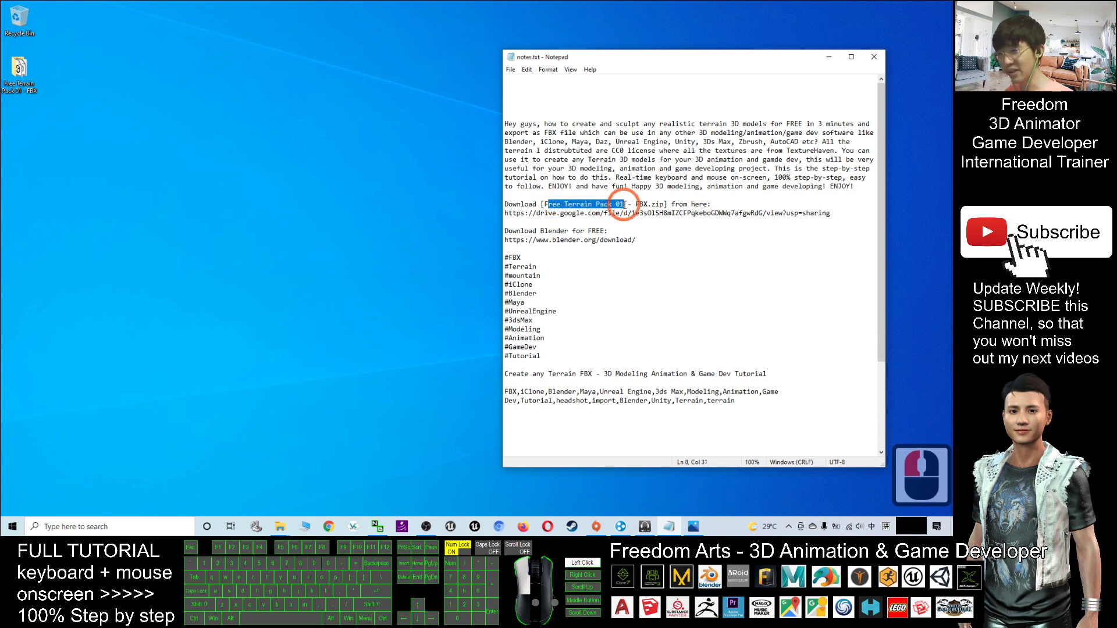
click(580, 178)
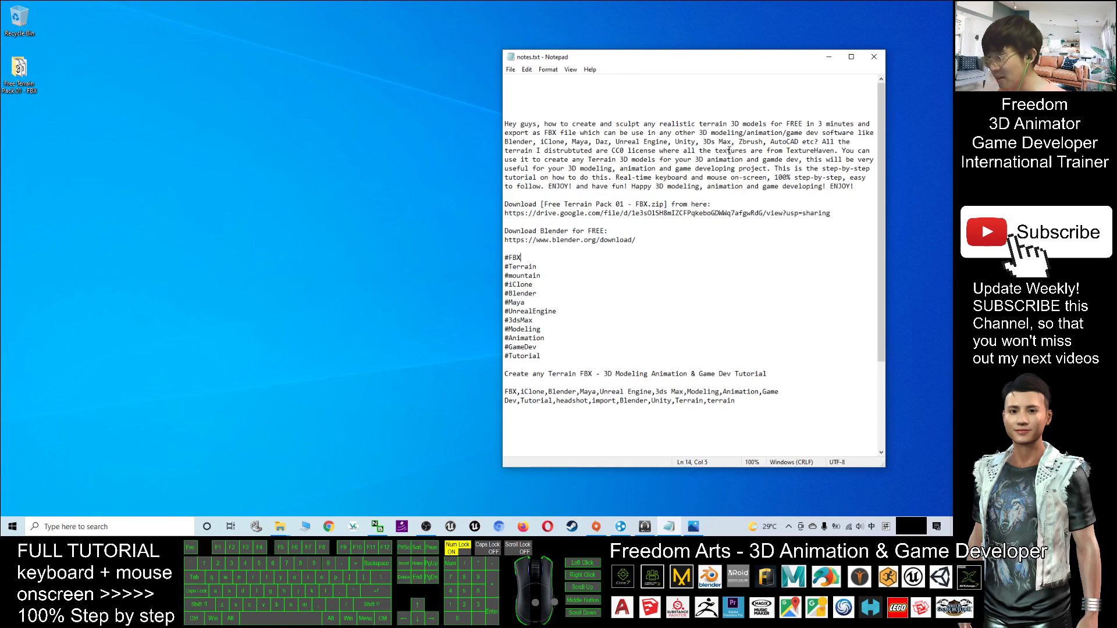
Highlight the TextureHaven and CC0 license mentions in the notes
drag(787, 150, 795, 150)
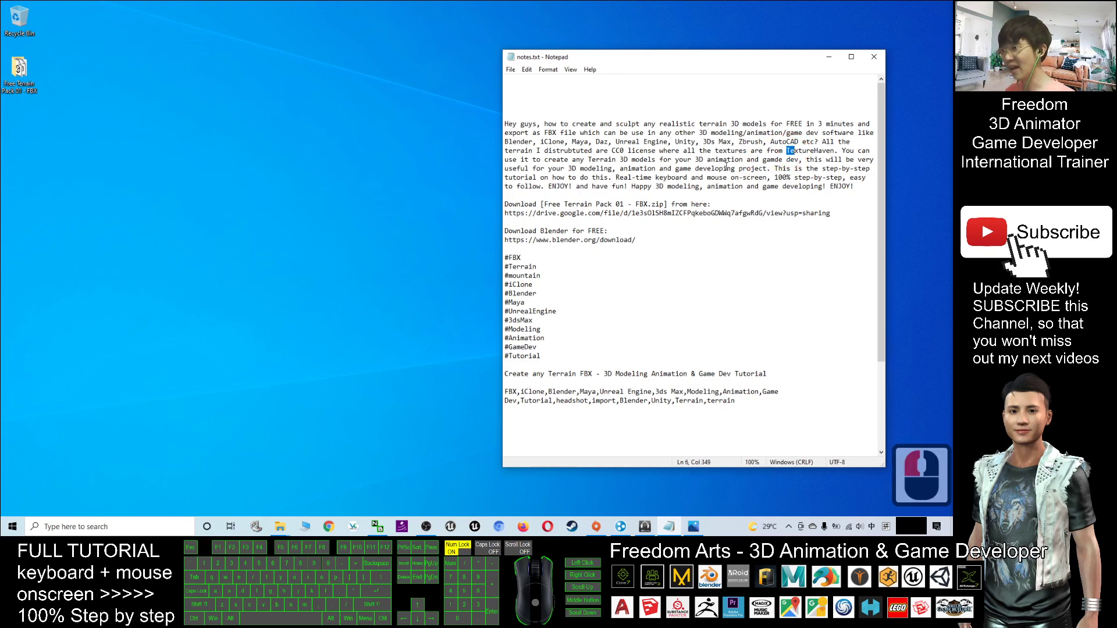
drag(613, 150, 630, 150)
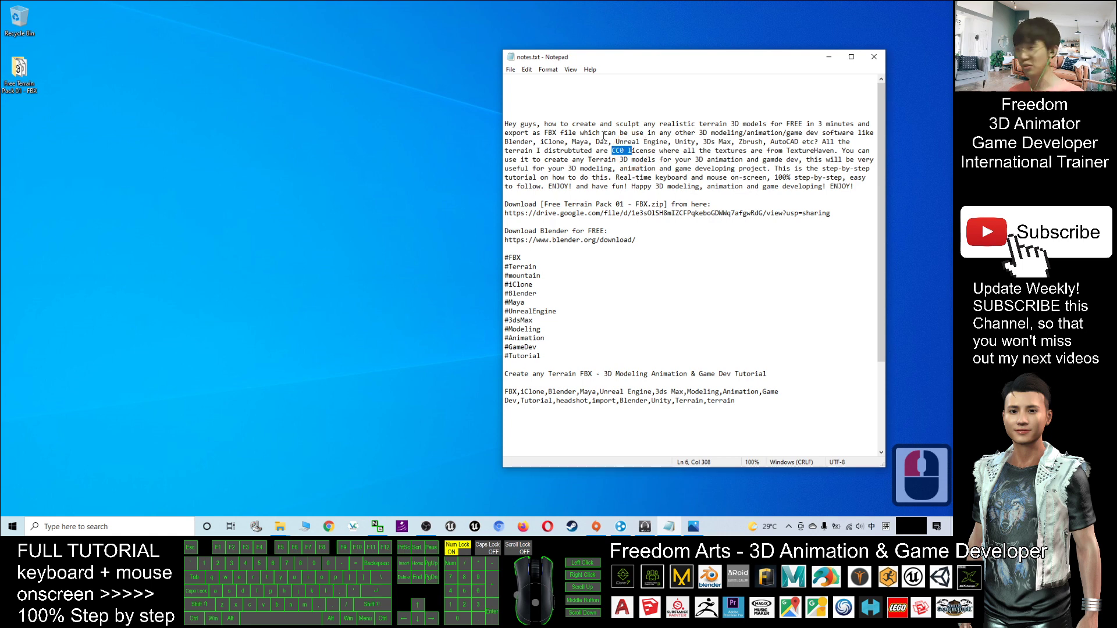
click(251, 47)
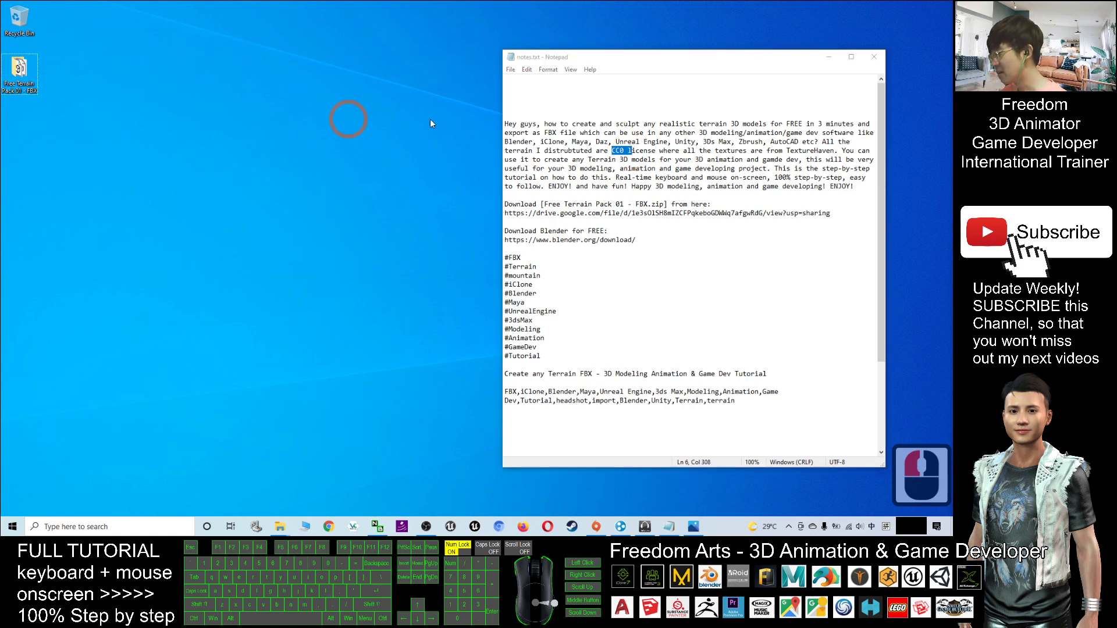
drag(659, 58, 670, 56)
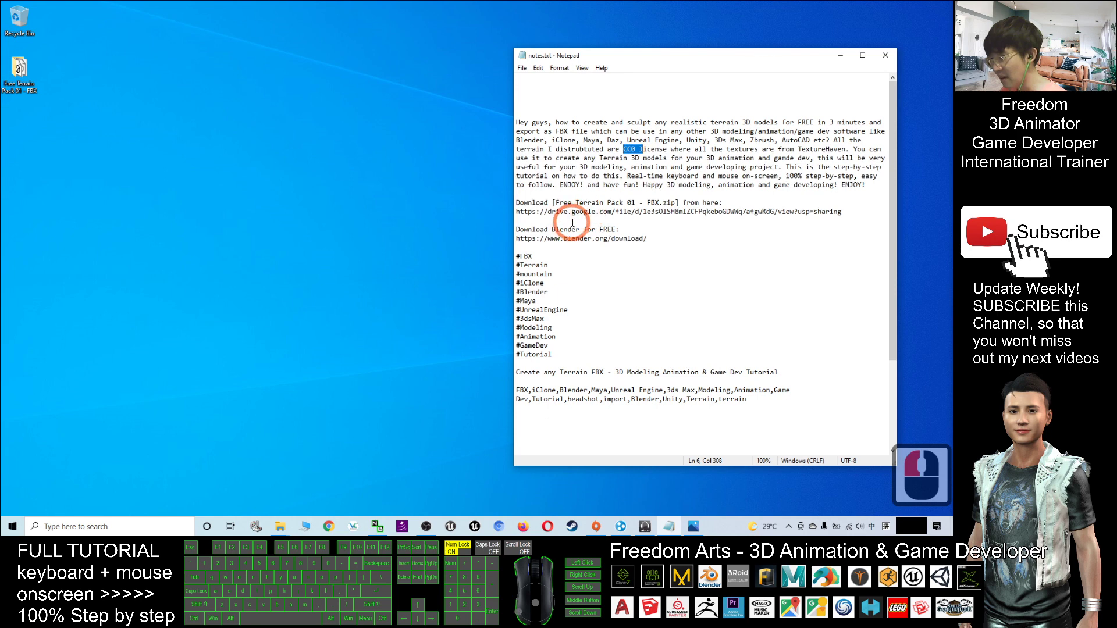
click(516, 211)
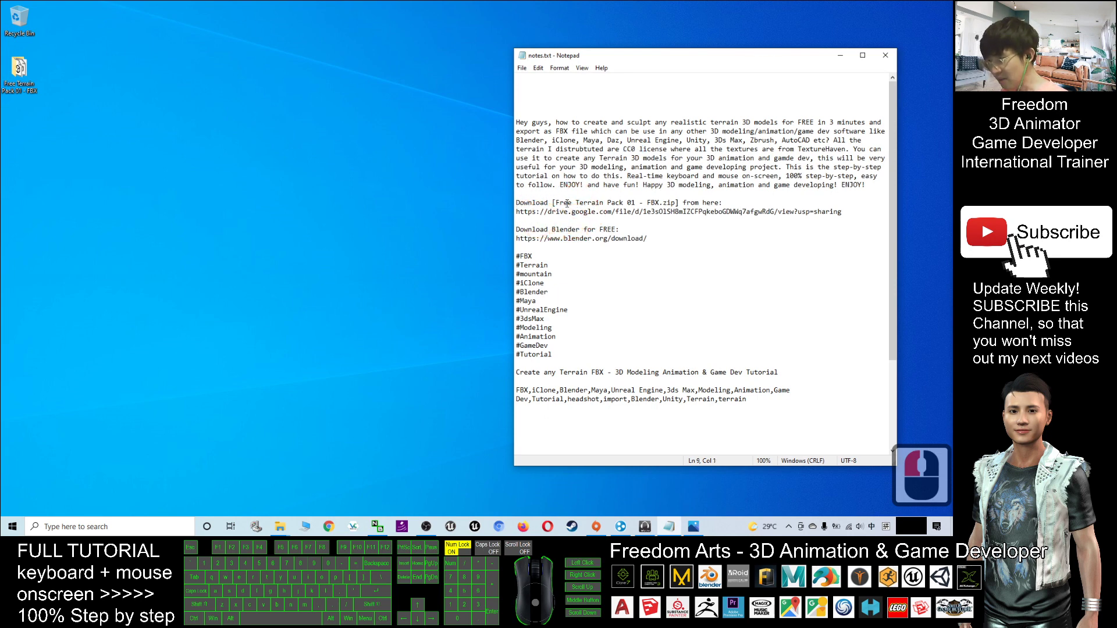
Highlight 'Free Terrain Pack 01' and 'FBX.zip' in the download line, then select the pack folder on the desktop
drag(555, 202, 634, 202)
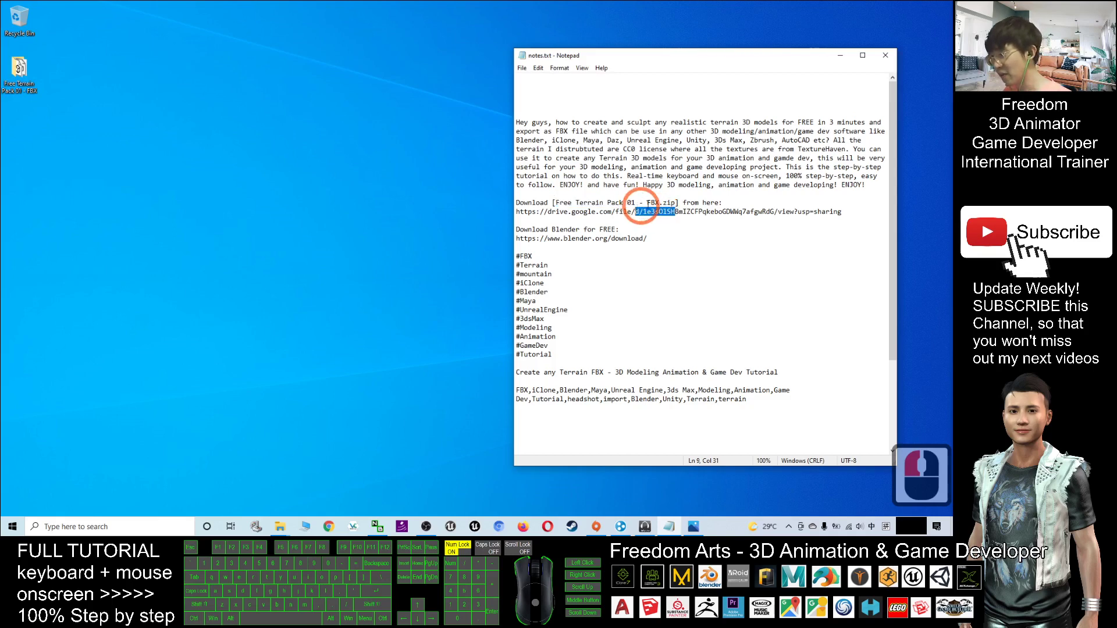
drag(678, 203, 636, 202)
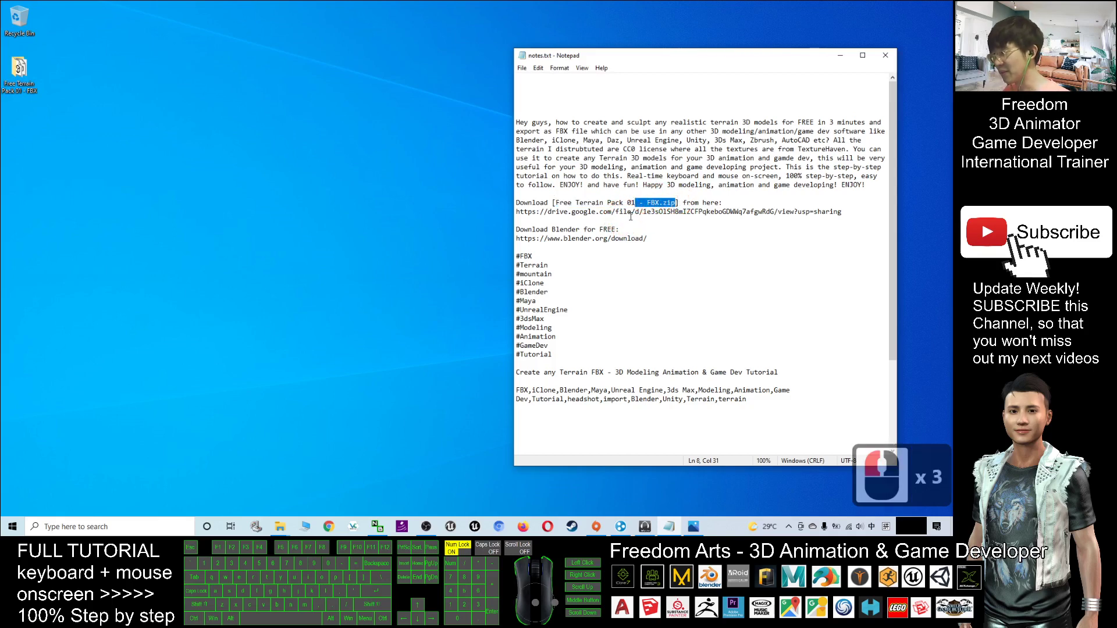
click(18, 68)
Show the Free Terrain Pack 01 - FBX folder full-screen with its contents as large icons
double_click(19, 69)
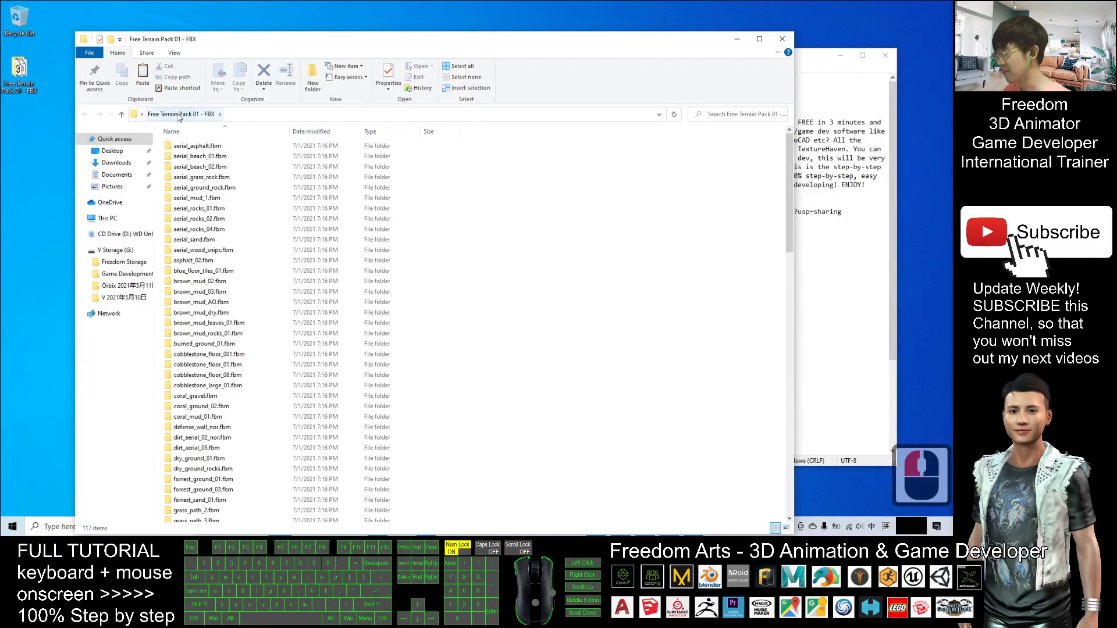
double_click(402, 39)
scroll(524, 224, down, 8)
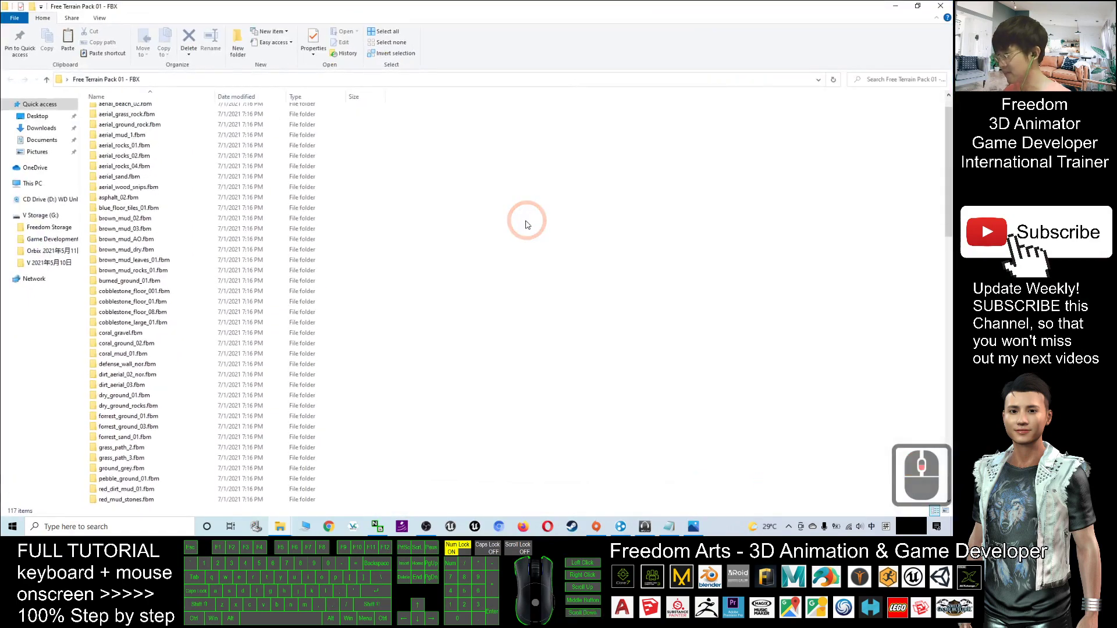
scroll(524, 224, down, 11)
right_click(489, 183)
mouse_move(517, 191)
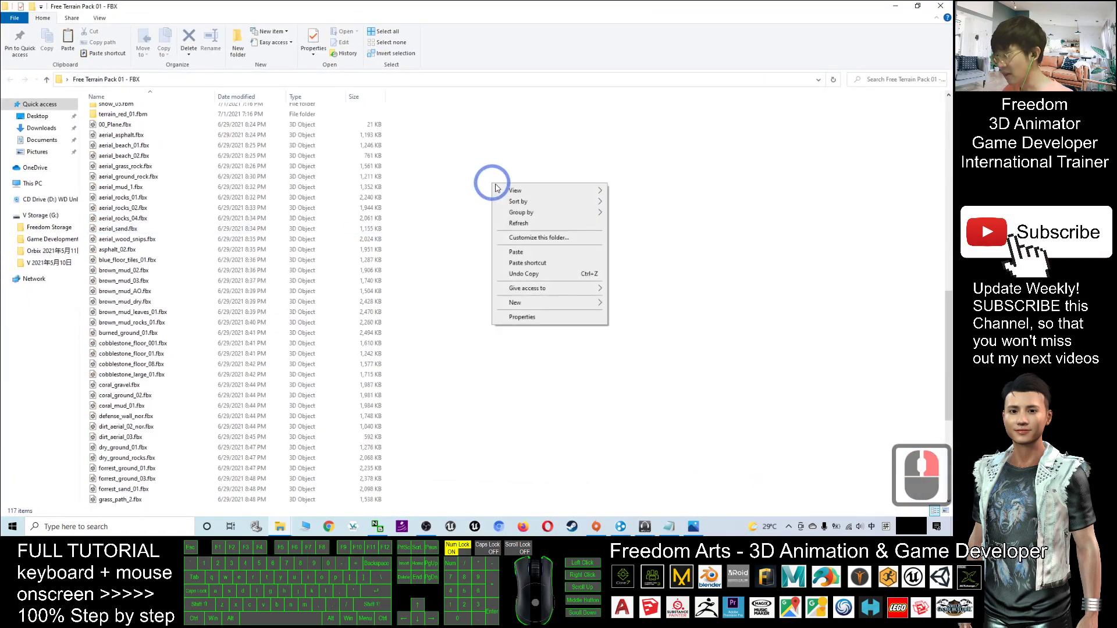
click(637, 201)
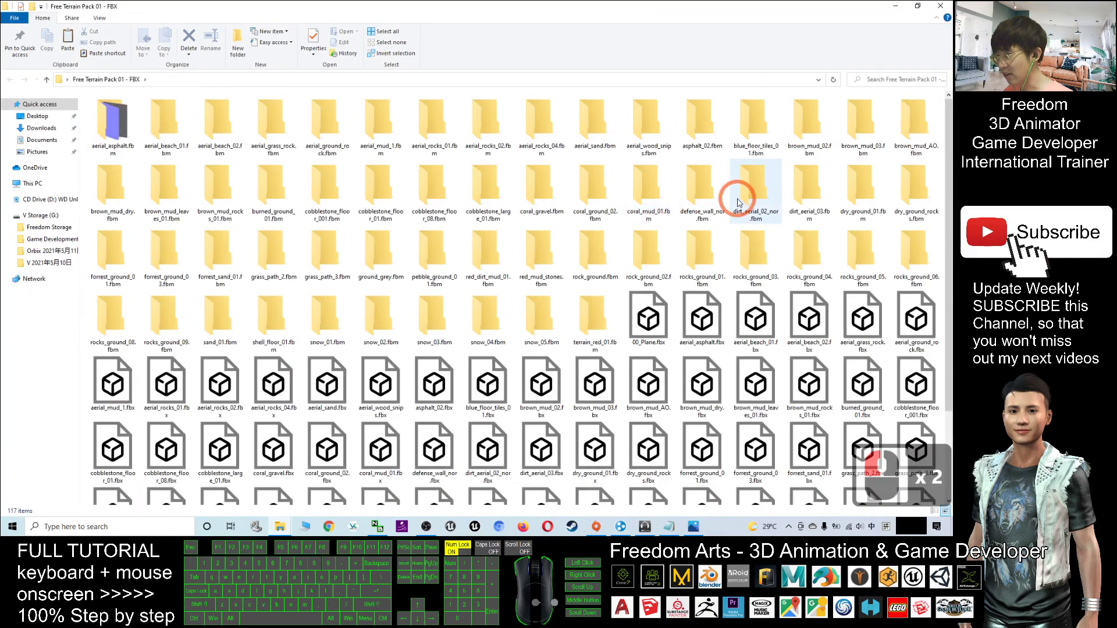
scroll(615, 266, down, 5)
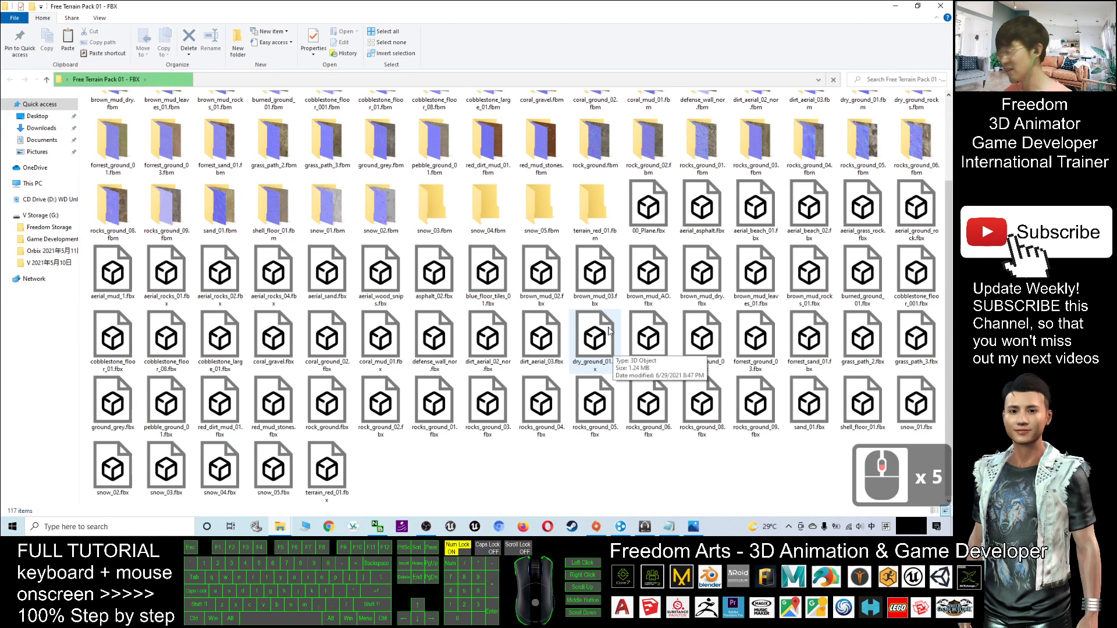
Look inside the cobblestone_large_01.fbm texture folder and return to the pack folder
click(488, 275)
scroll(488, 275, up, 3)
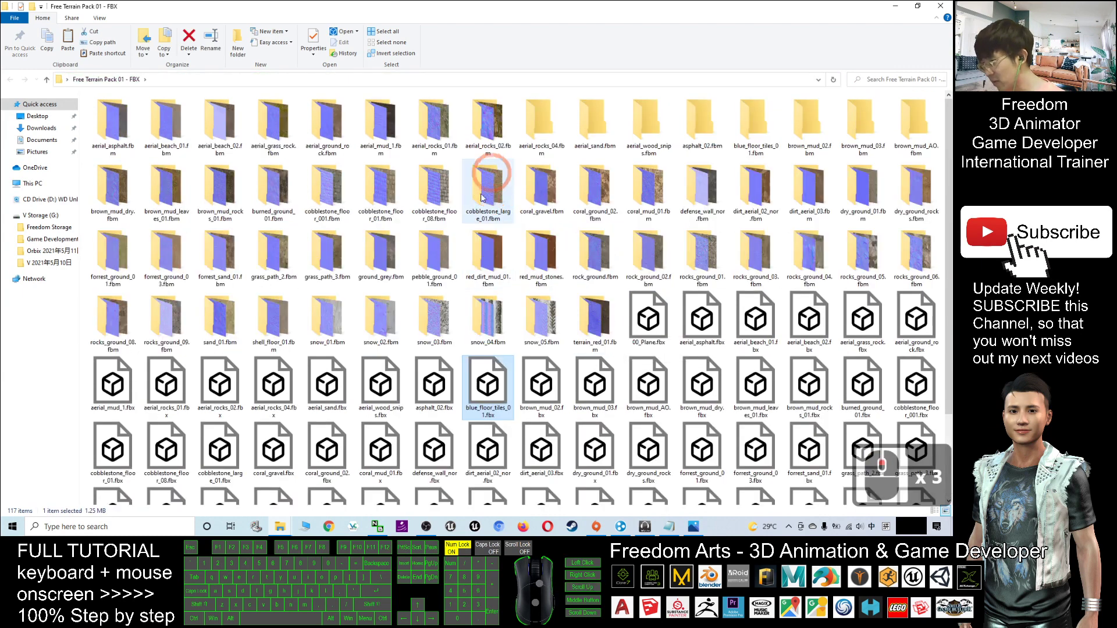
double_click(494, 194)
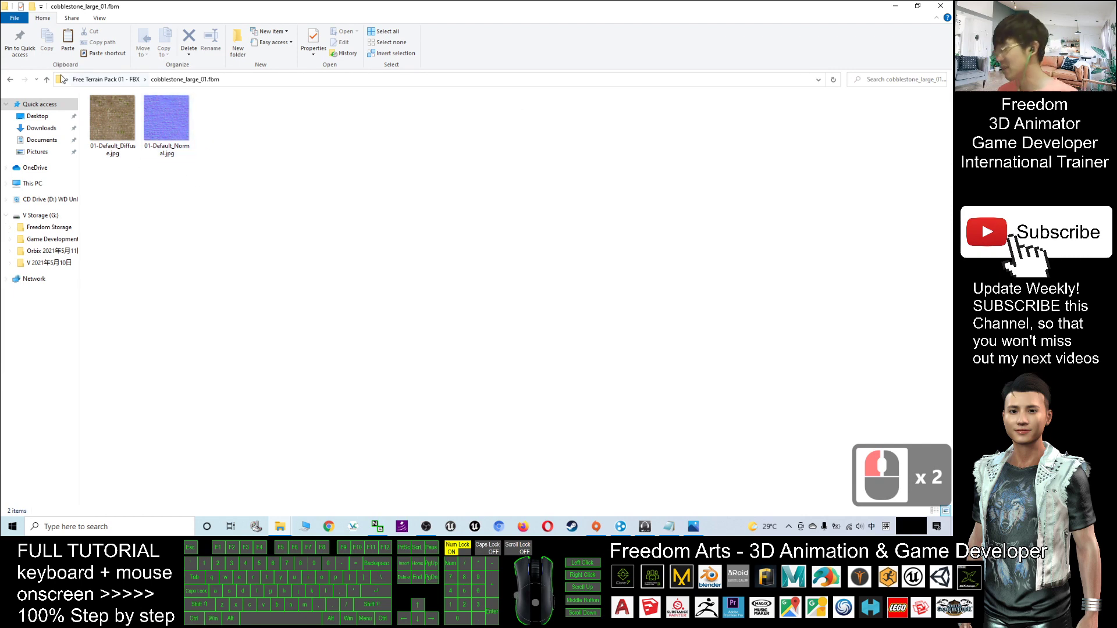
click(103, 80)
scroll(453, 316, down, 3)
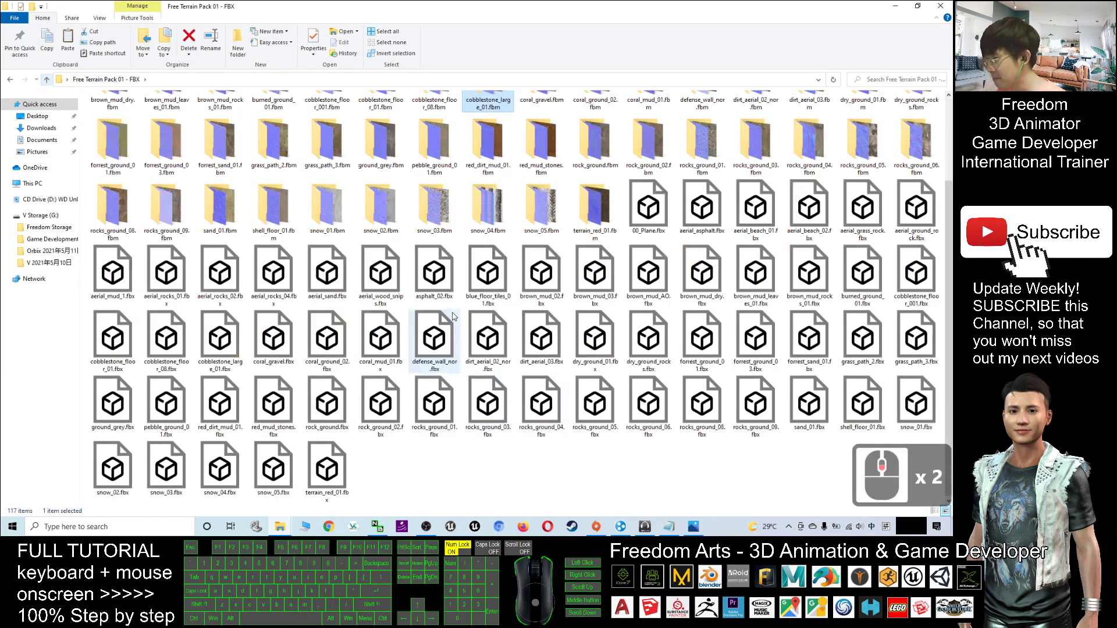
Preview blue_floor_tiles_01.fbx as a textured plane in 3D Viewer and close it
double_click(497, 271)
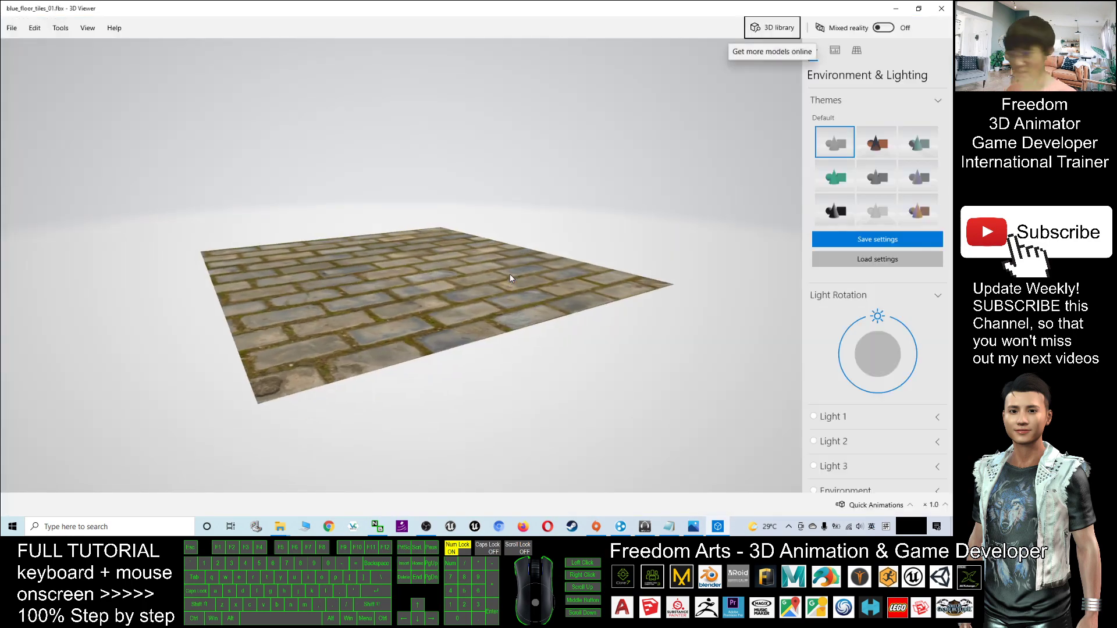
drag(511, 277, 523, 211)
click(941, 8)
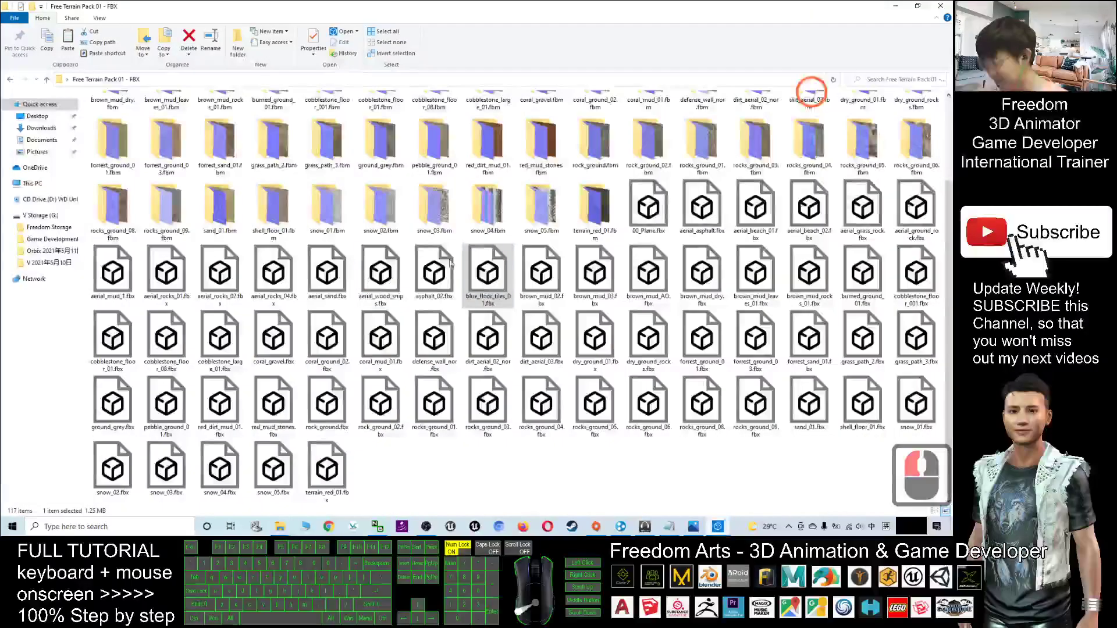
Preview red_mud_stones.fbx in 3D Viewer, orbiting the mud plane, and close it
double_click(274, 404)
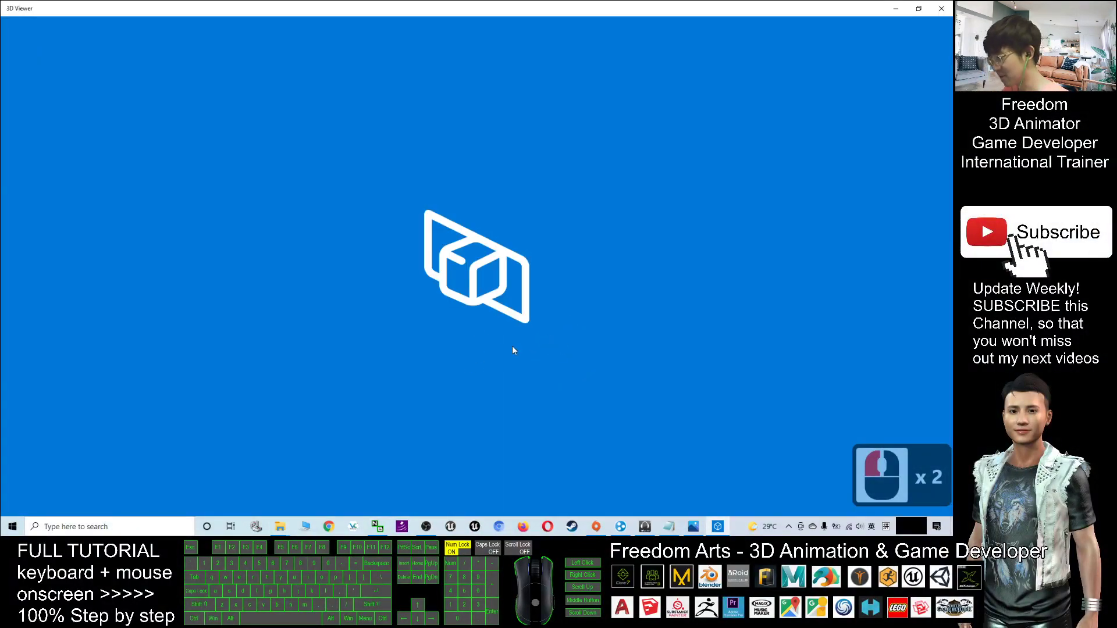
scroll(483, 347, up, 3)
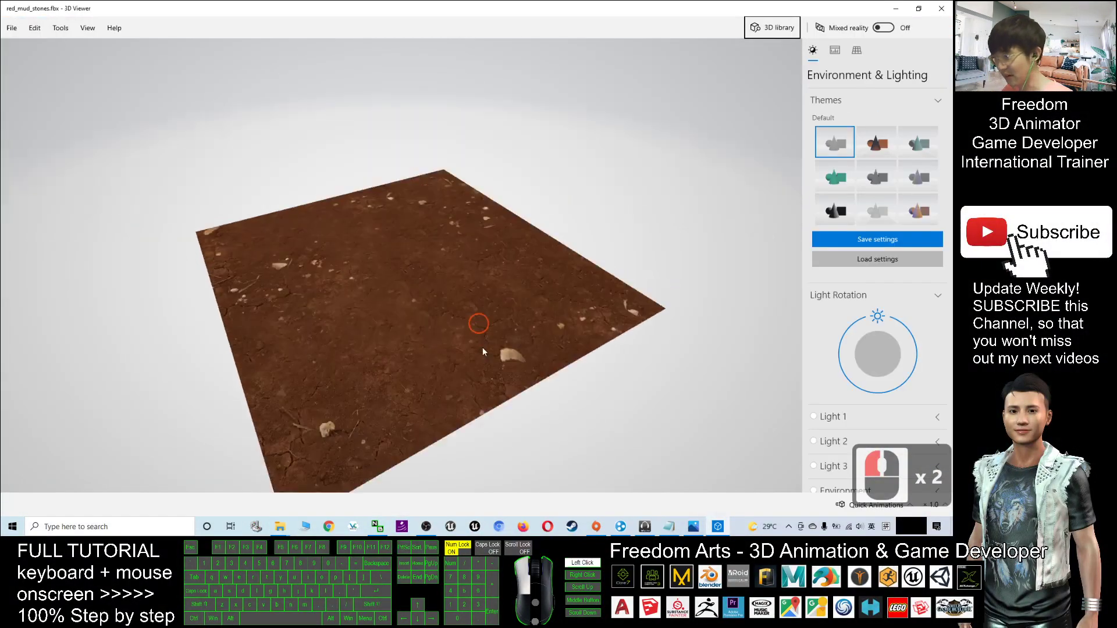
scroll(476, 302, down, 3)
scroll(477, 302, up, 3)
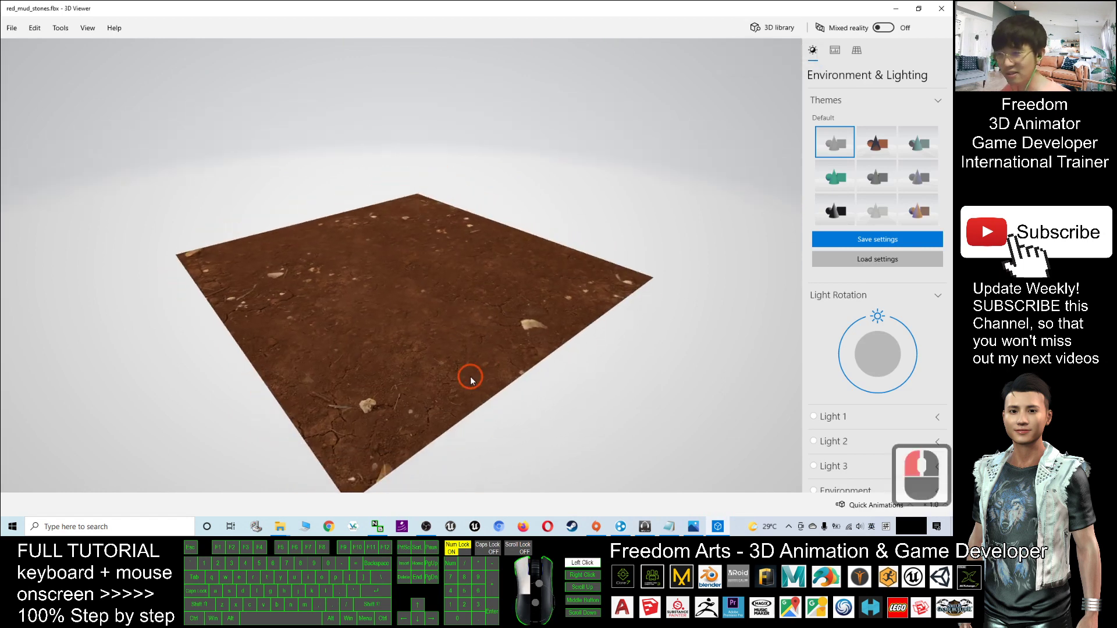
drag(463, 377, 299, 378)
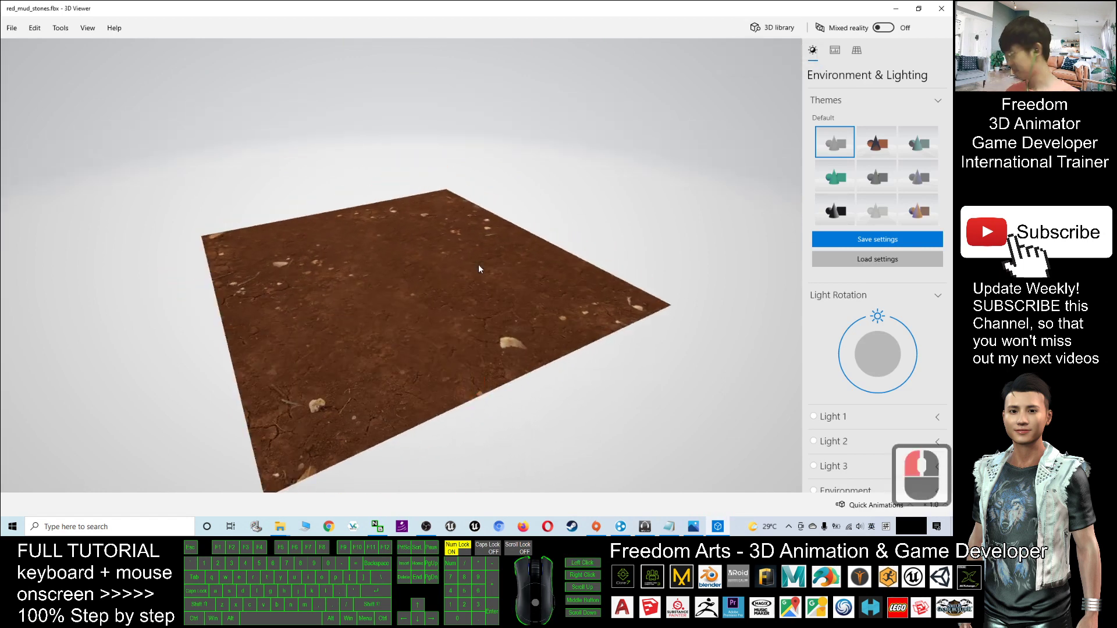
click(942, 9)
View defence_wall_nor.fbx in 3D Viewer from a steeper angle
double_click(435, 348)
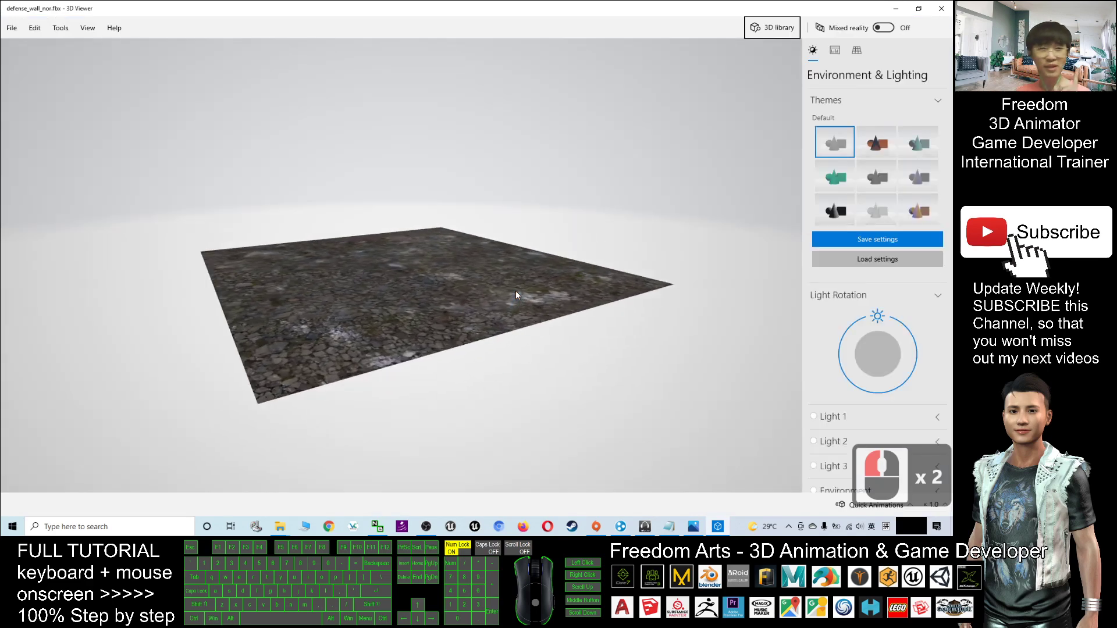
drag(426, 307, 324, 300)
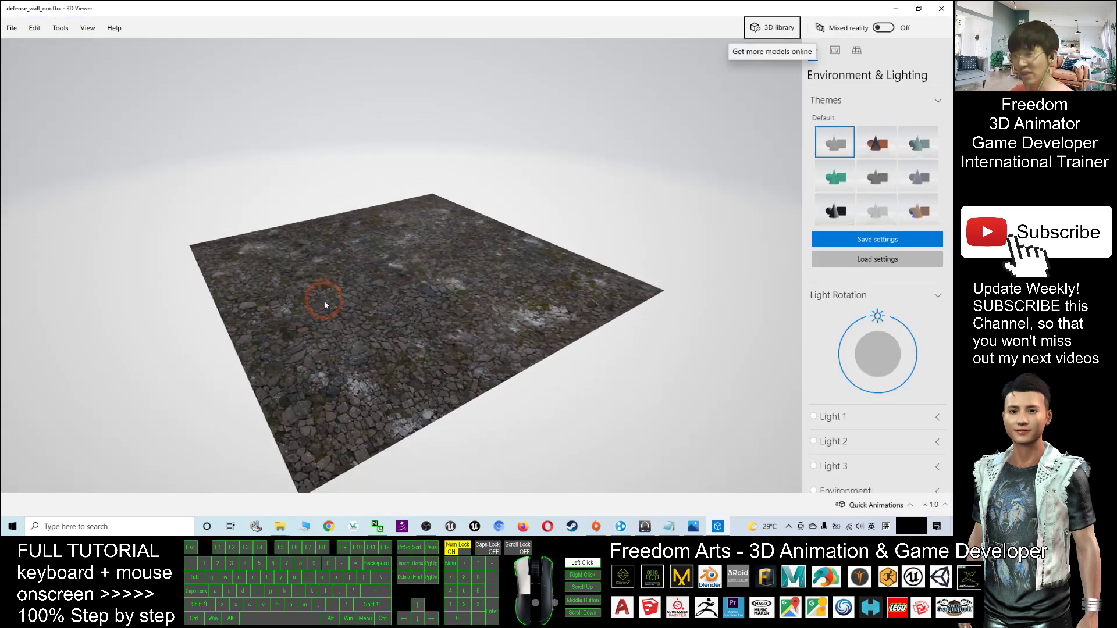
Highlight the Blender download link in the notes and minimize them
click(669, 526)
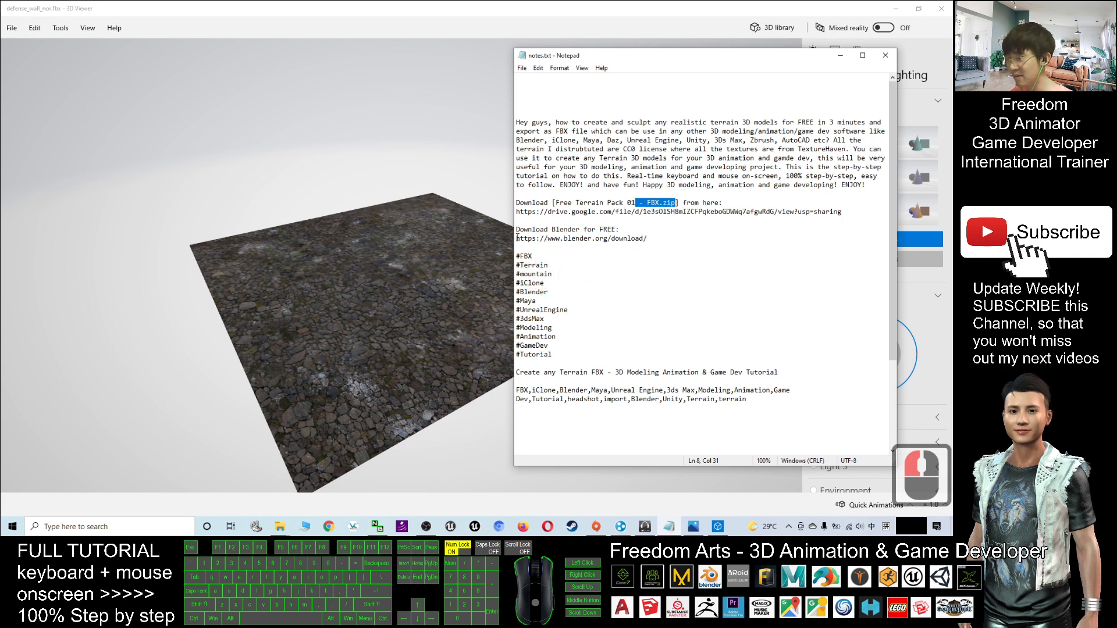
drag(517, 238, 645, 238)
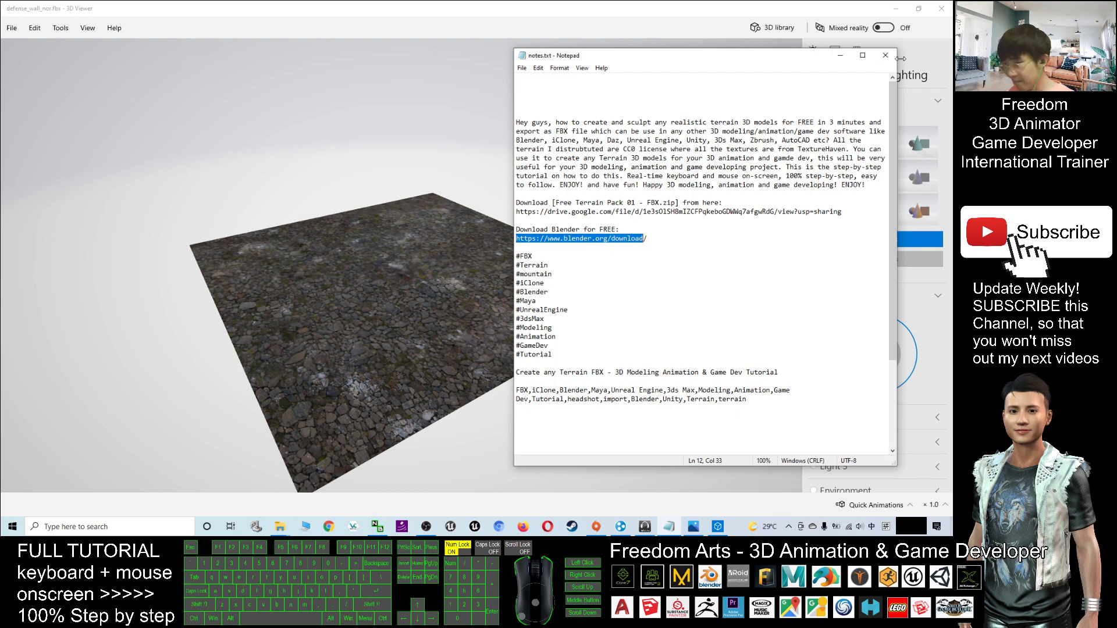
click(840, 55)
Close the defence_wall view and open brown_mud_02.fbx in 3D Viewer instead
click(948, 10)
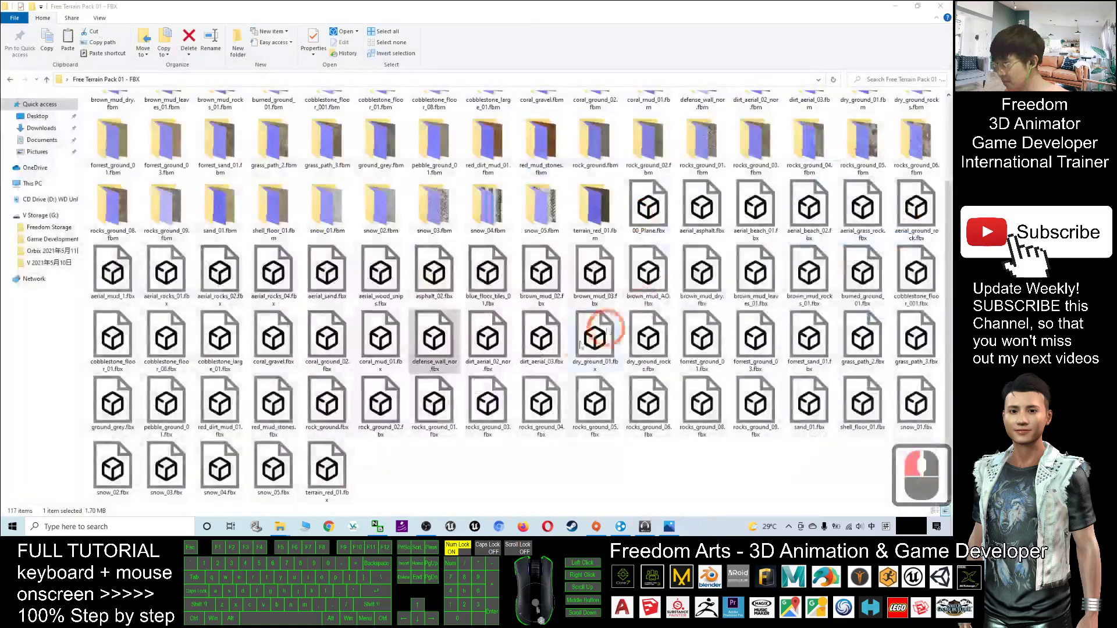
click(544, 276)
double_click(544, 275)
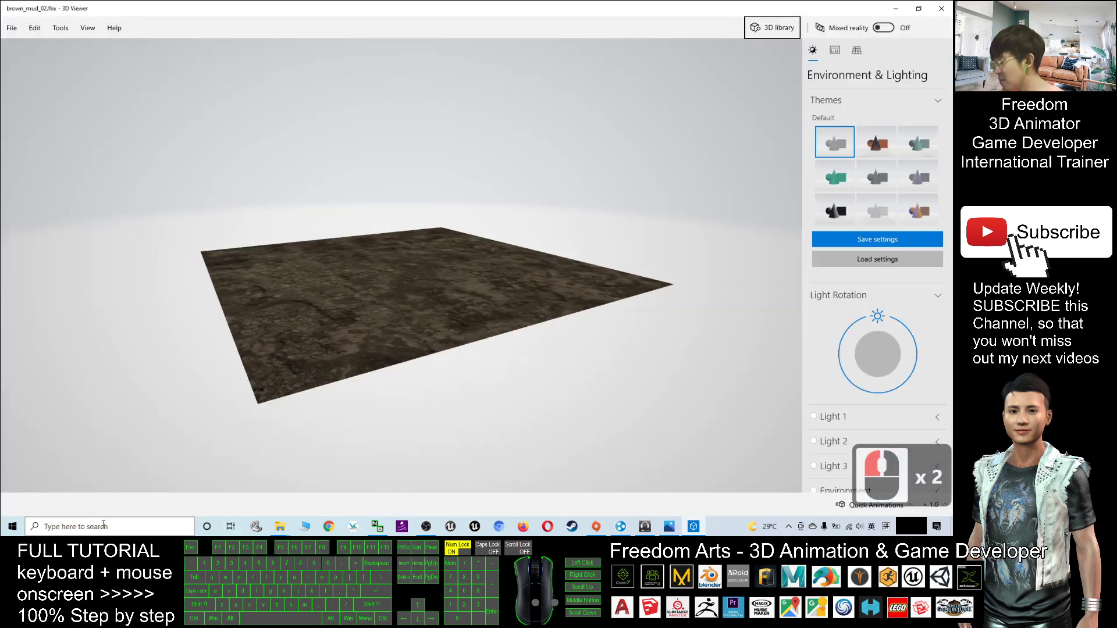
Launch Blender from Windows Search and close the brown_mud_02 viewer
click(105, 525)
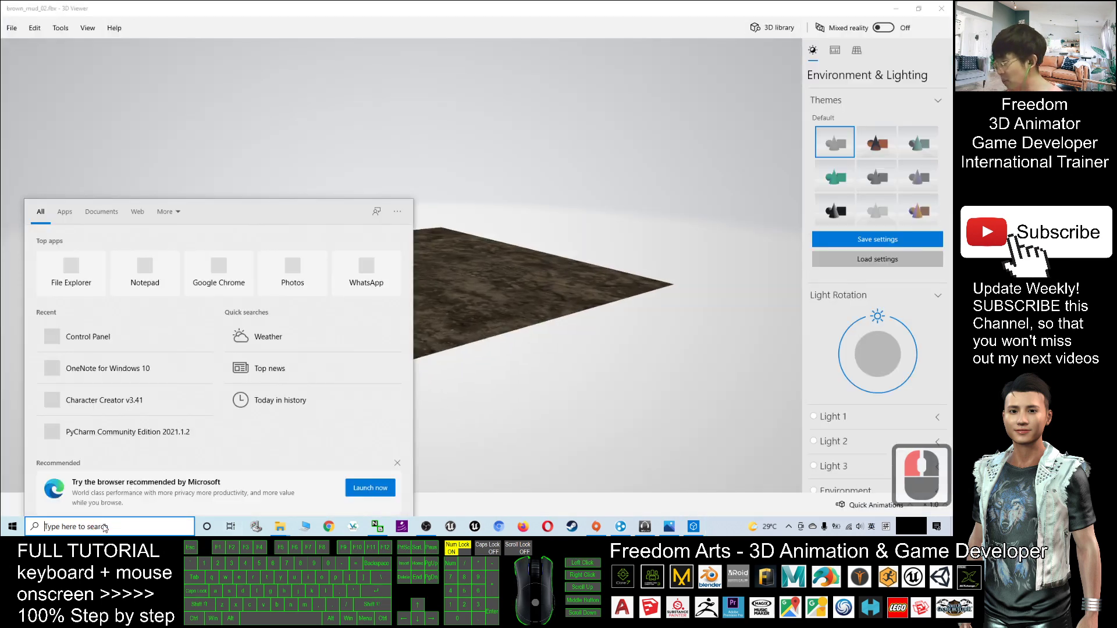
text(blender)
click(75, 256)
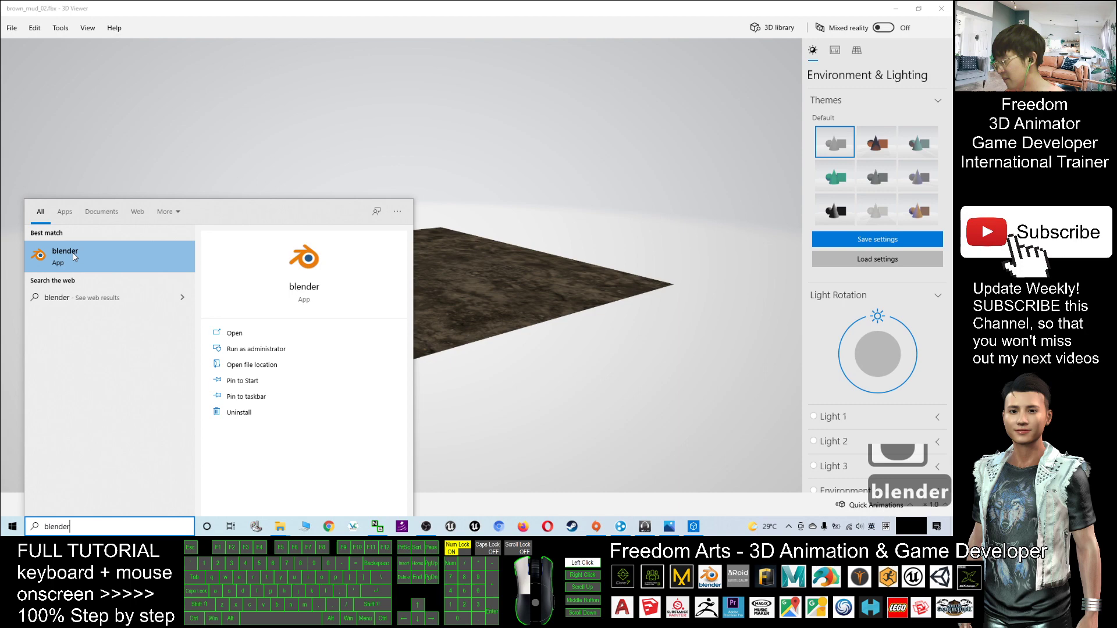
click(939, 9)
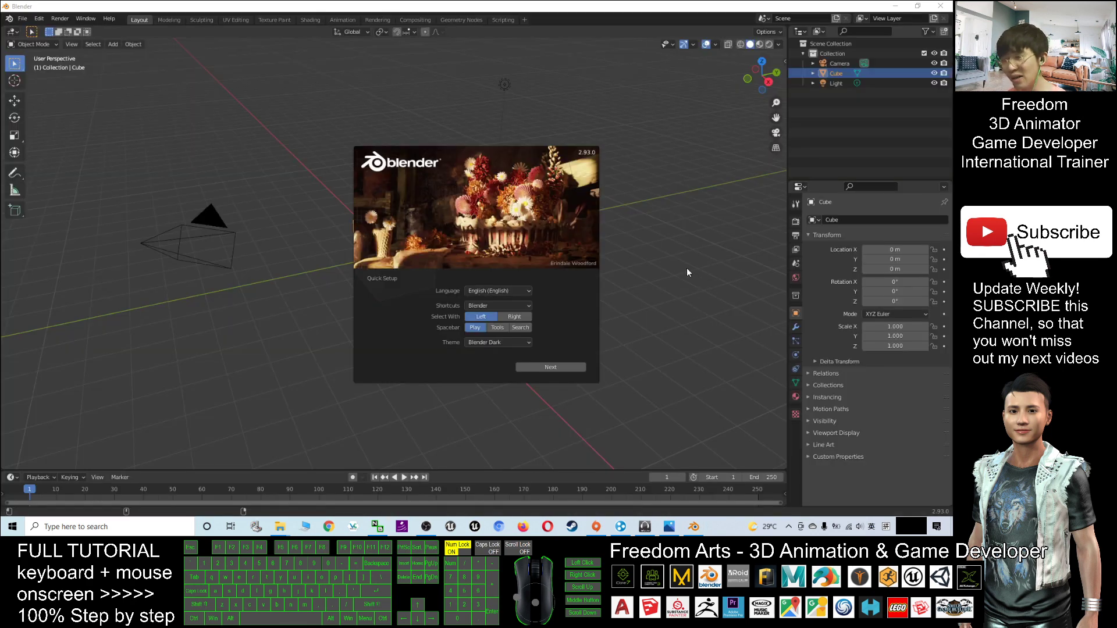
Delete the default camera, cube and light, then shrink Blender into a smaller window
click(687, 267)
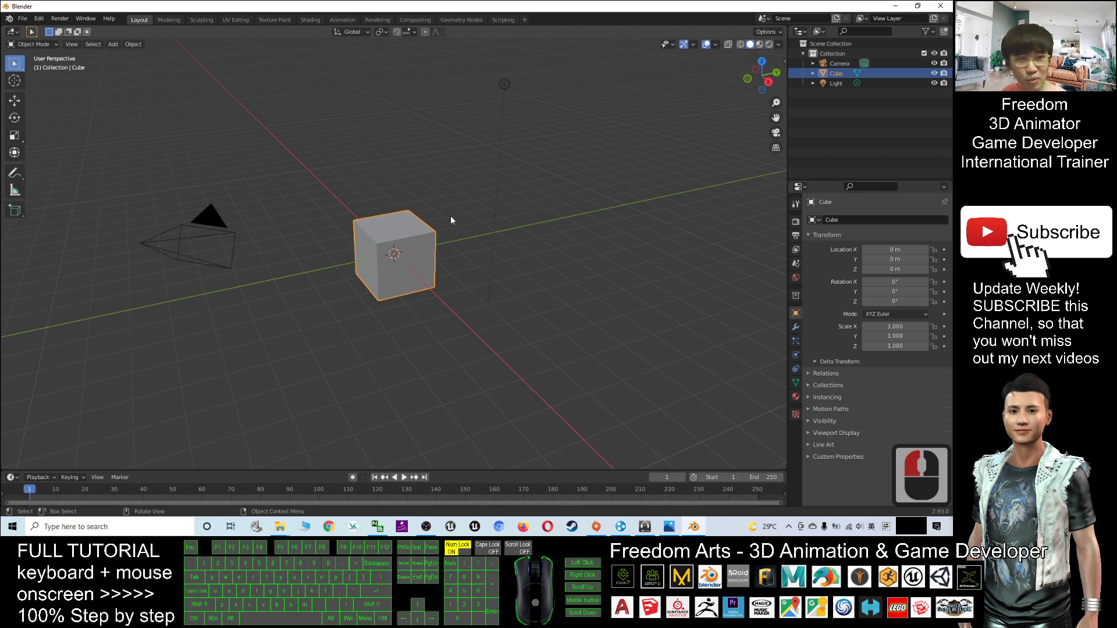
click(520, 334)
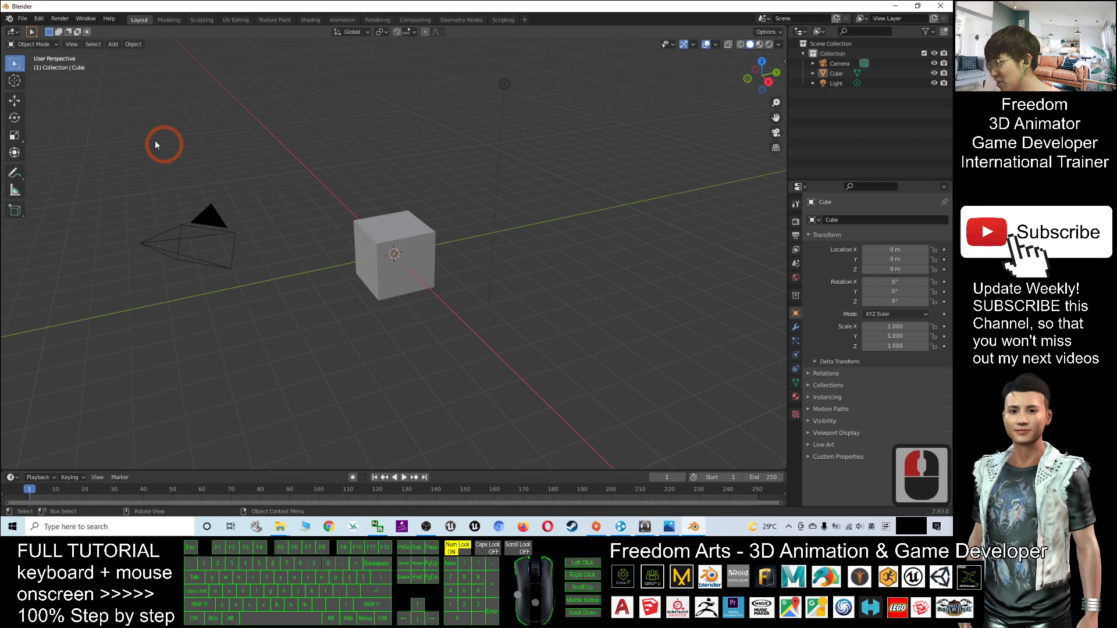
drag(123, 135, 612, 346)
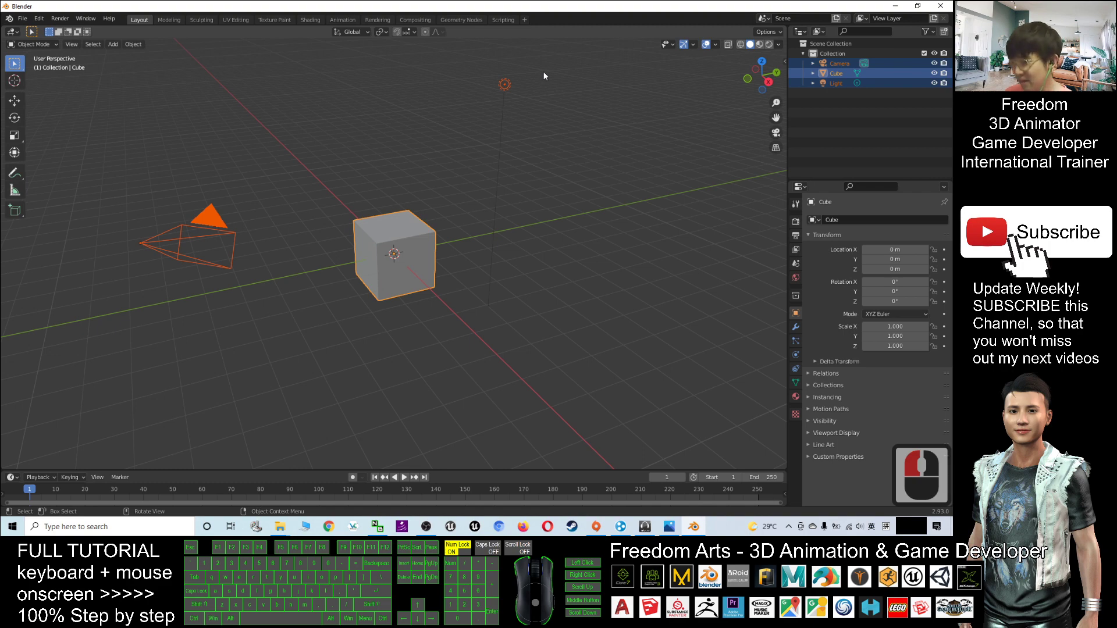
key(Delete)
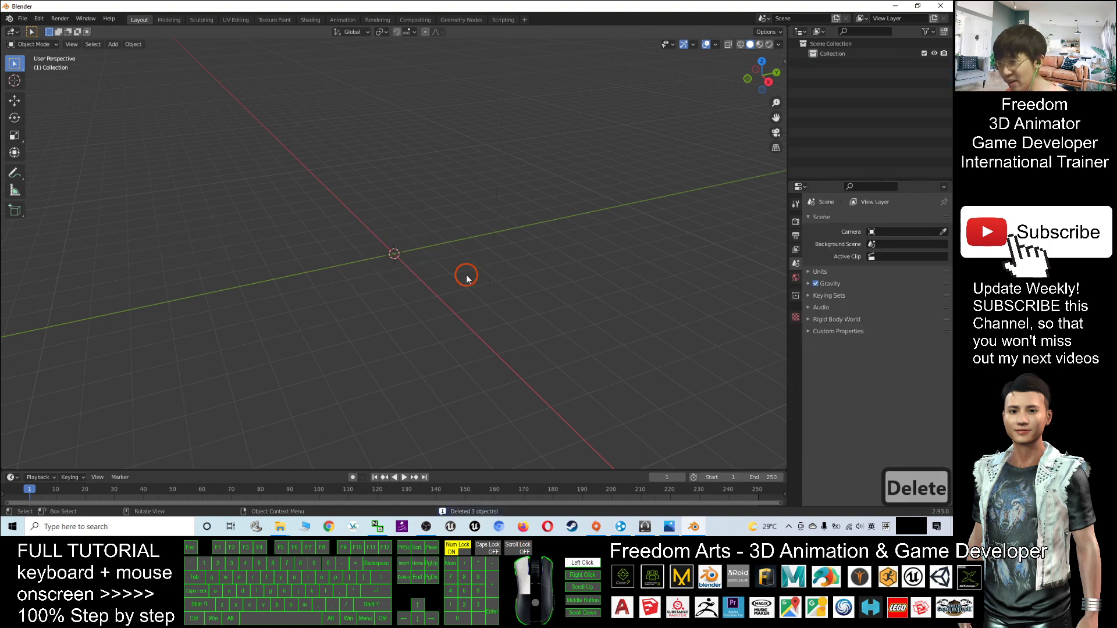
drag(441, 10, 641, 42)
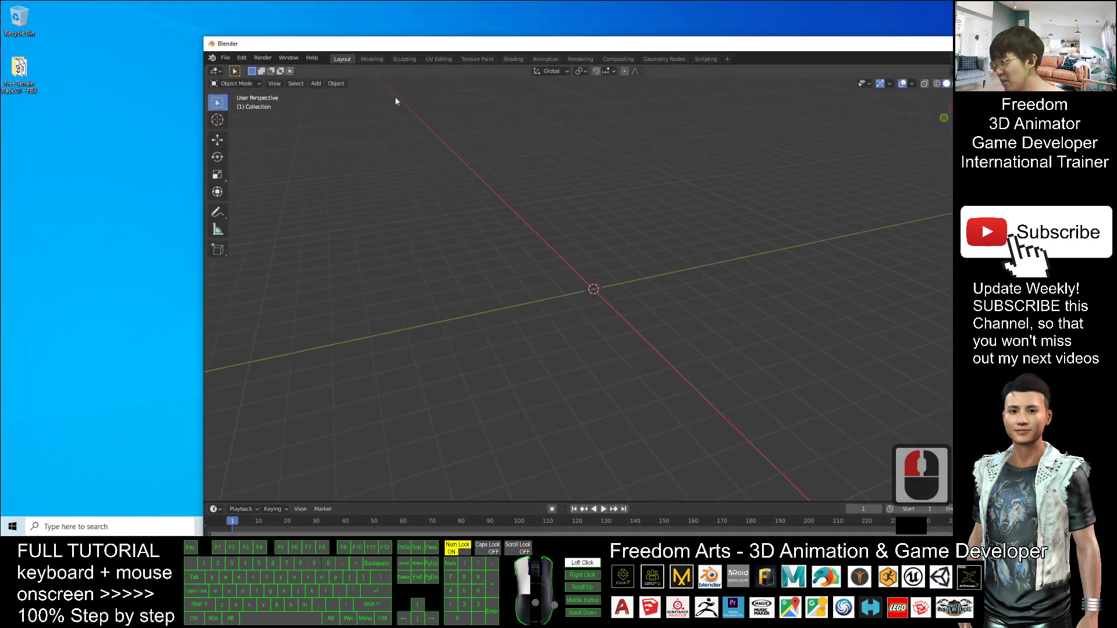
Preview brown_mud_AO.fbx from the FBX folder in 3D Viewer and close it
drag(210, 42, 385, 27)
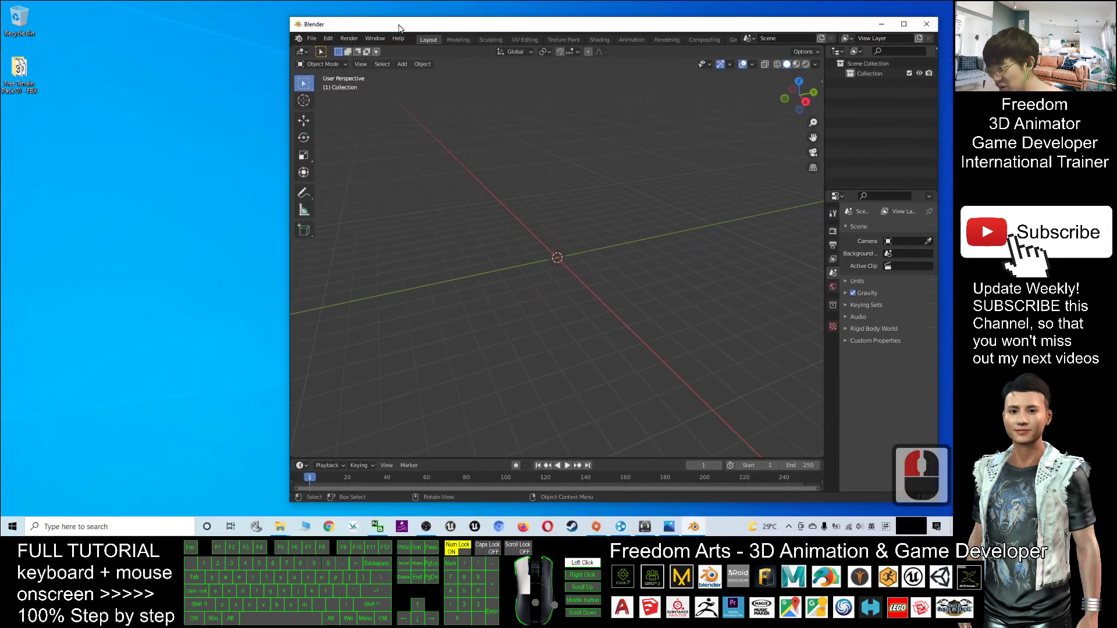
click(340, 482)
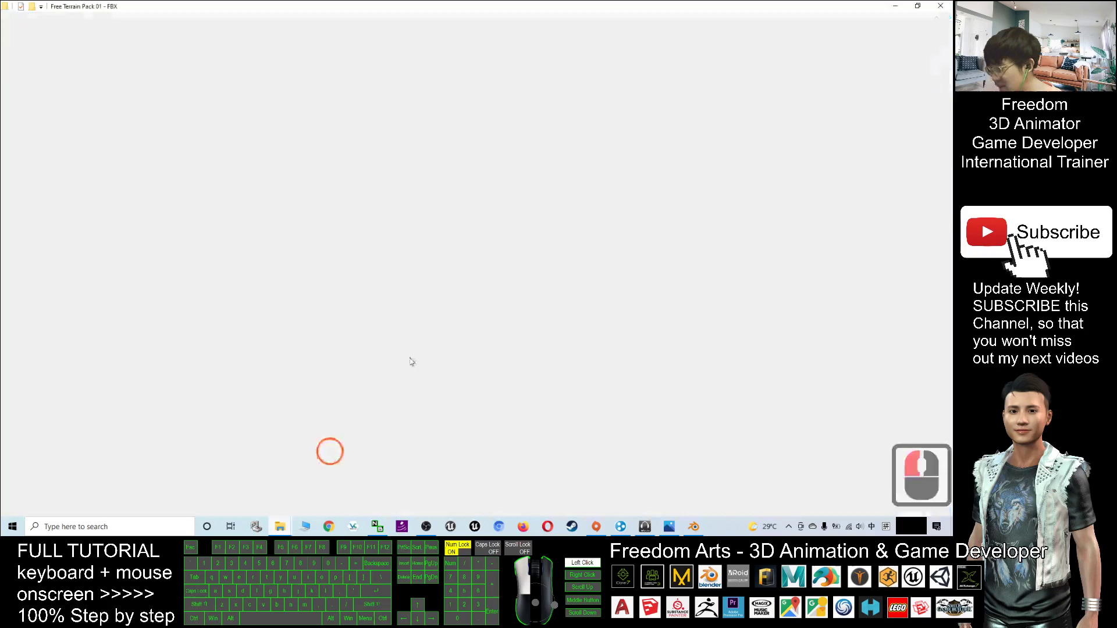
click(651, 277)
double_click(651, 277)
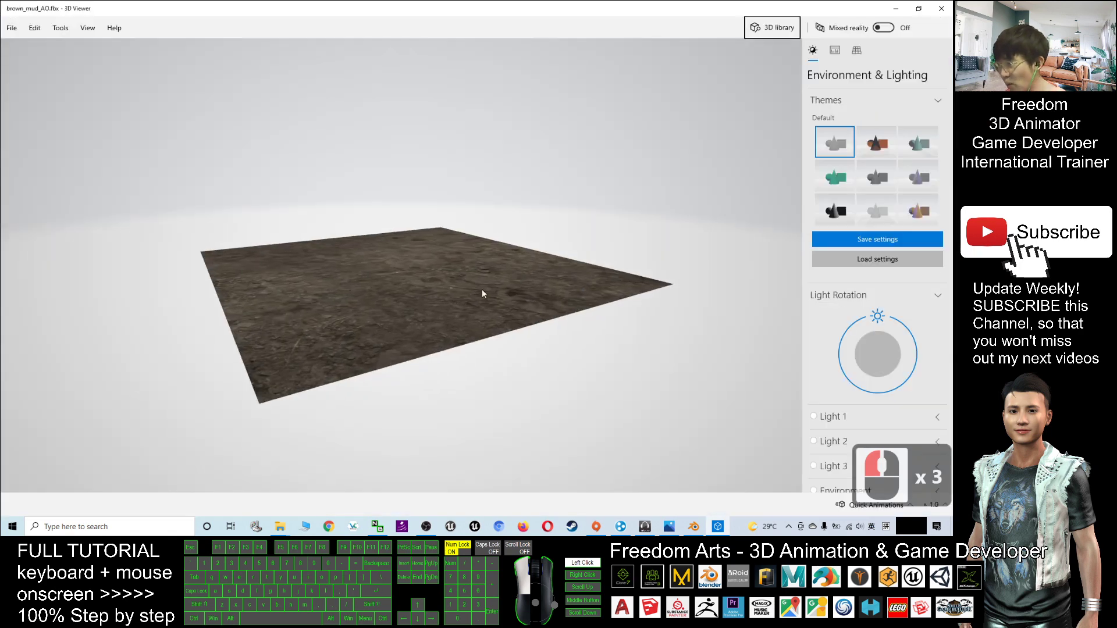
scroll(476, 325, up, 3)
click(941, 8)
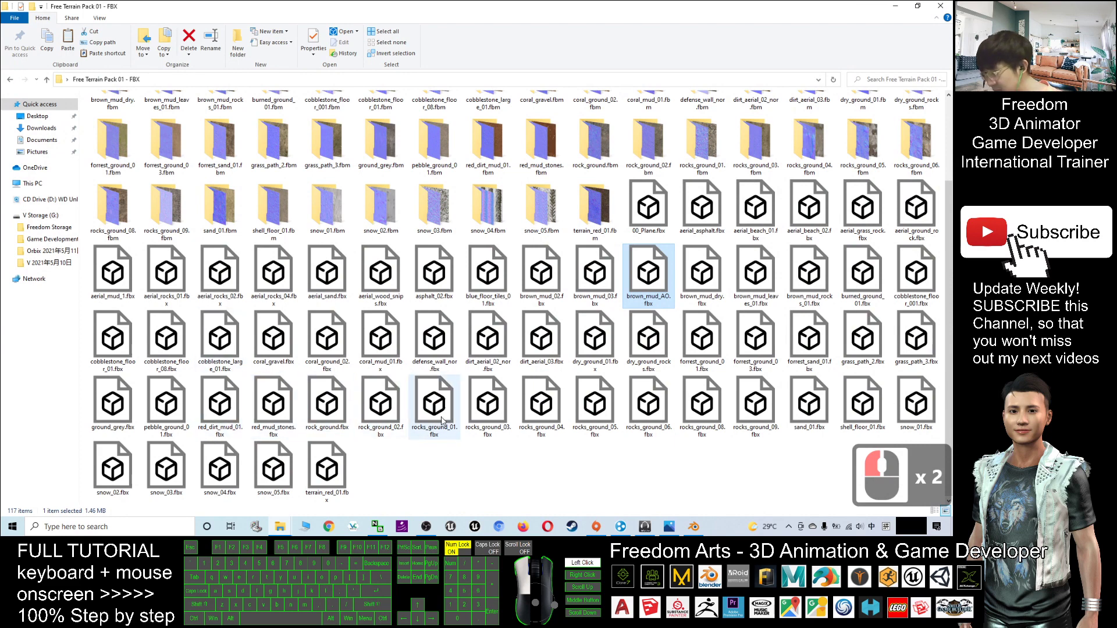
Preview grass_path_2.fbx in 3D Viewer from several angles and close it
double_click(861, 340)
click(862, 340)
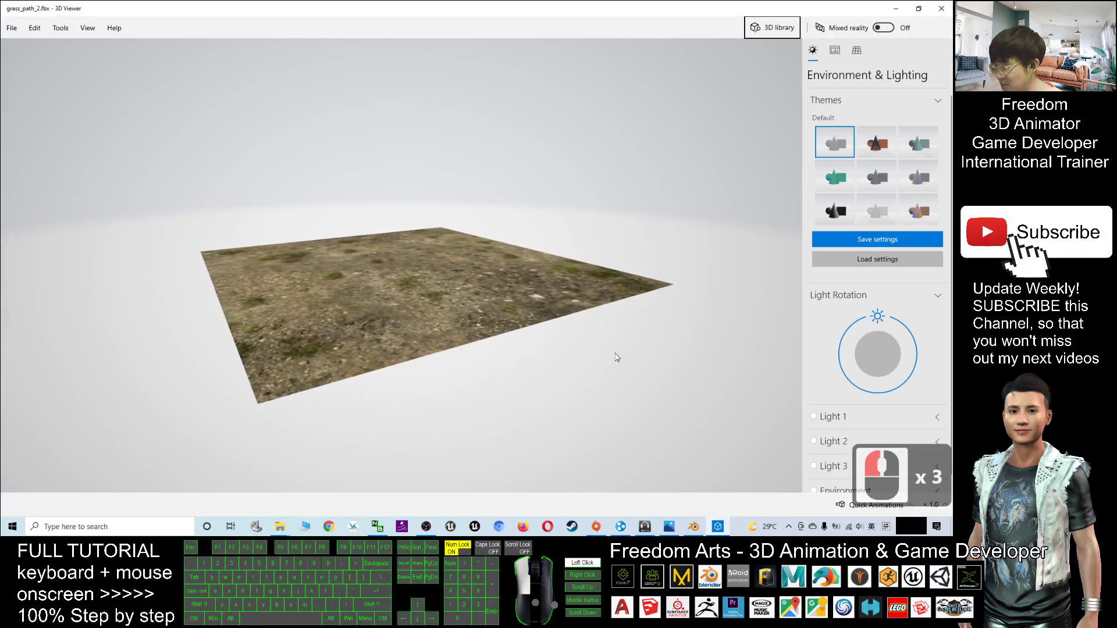
drag(559, 341, 468, 358)
scroll(439, 296, up, 4)
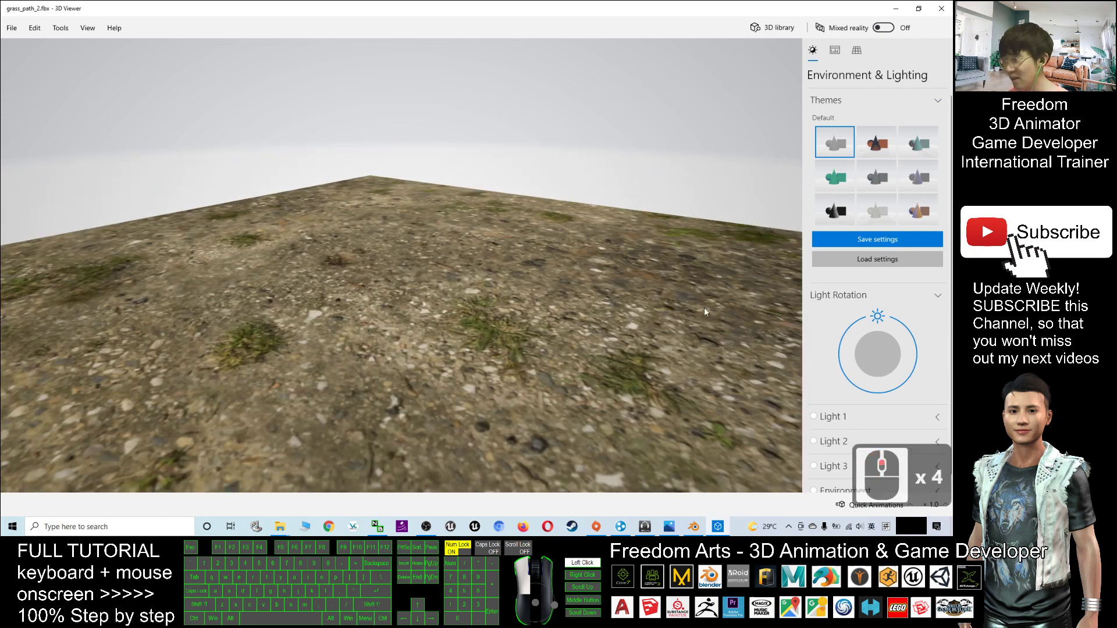
click(425, 527)
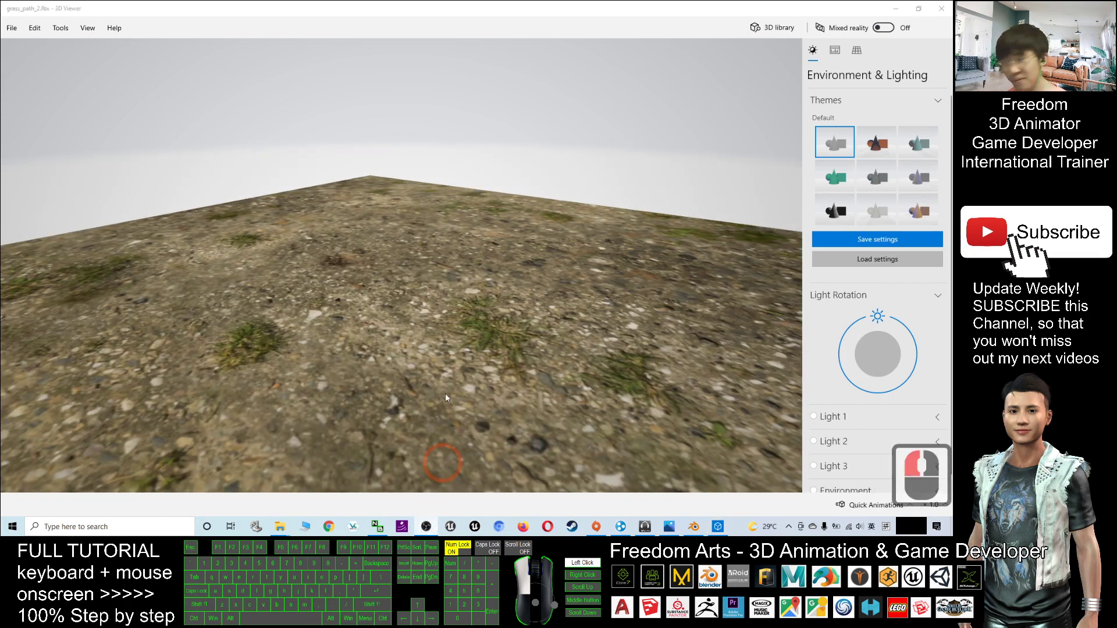
scroll(445, 398, down, 2)
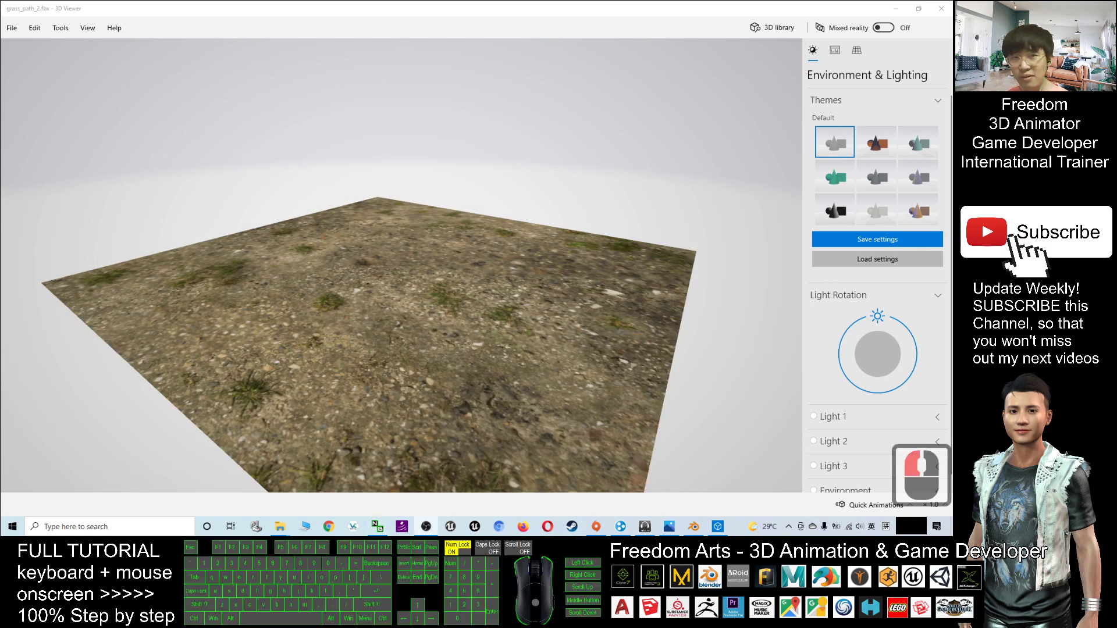
drag(580, 318, 489, 288)
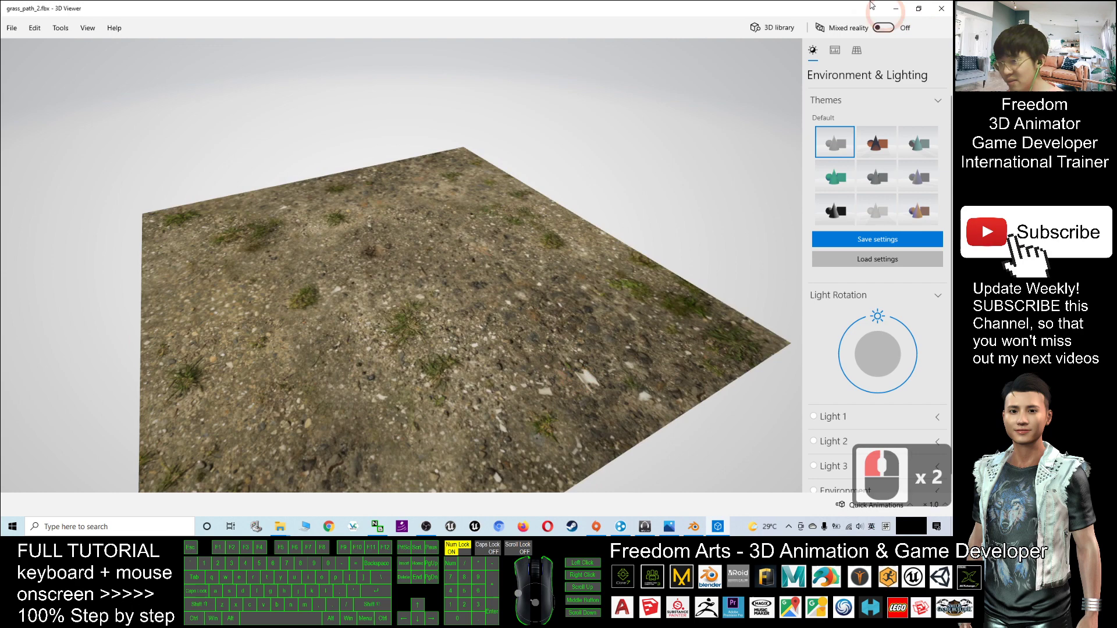
click(941, 8)
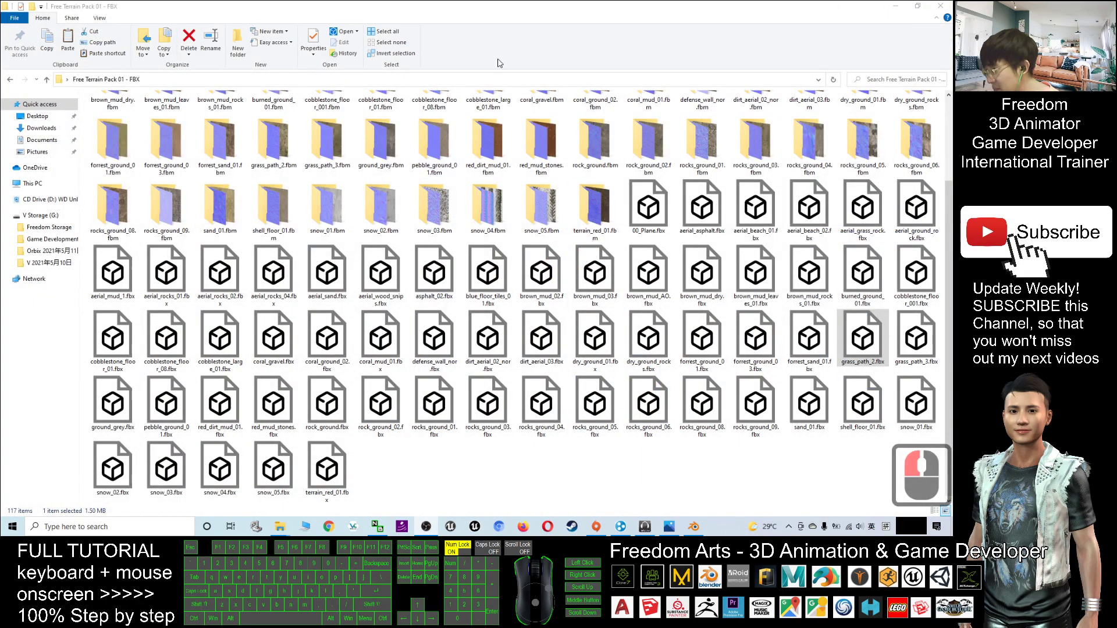
Back in Blender, start an FBX import via File > Import
click(862, 345)
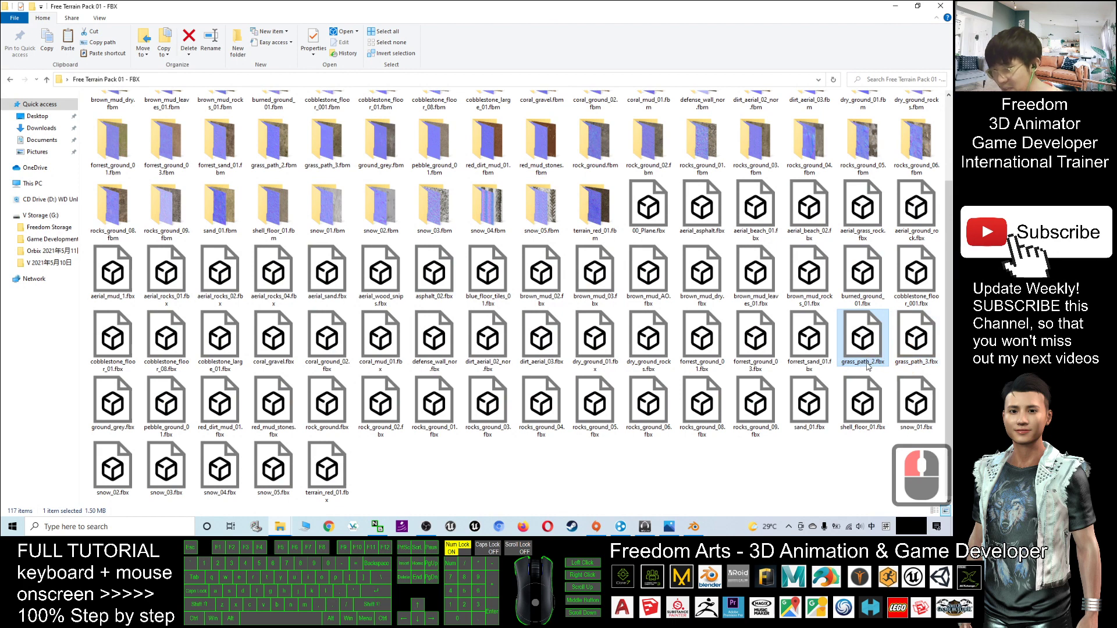
click(696, 526)
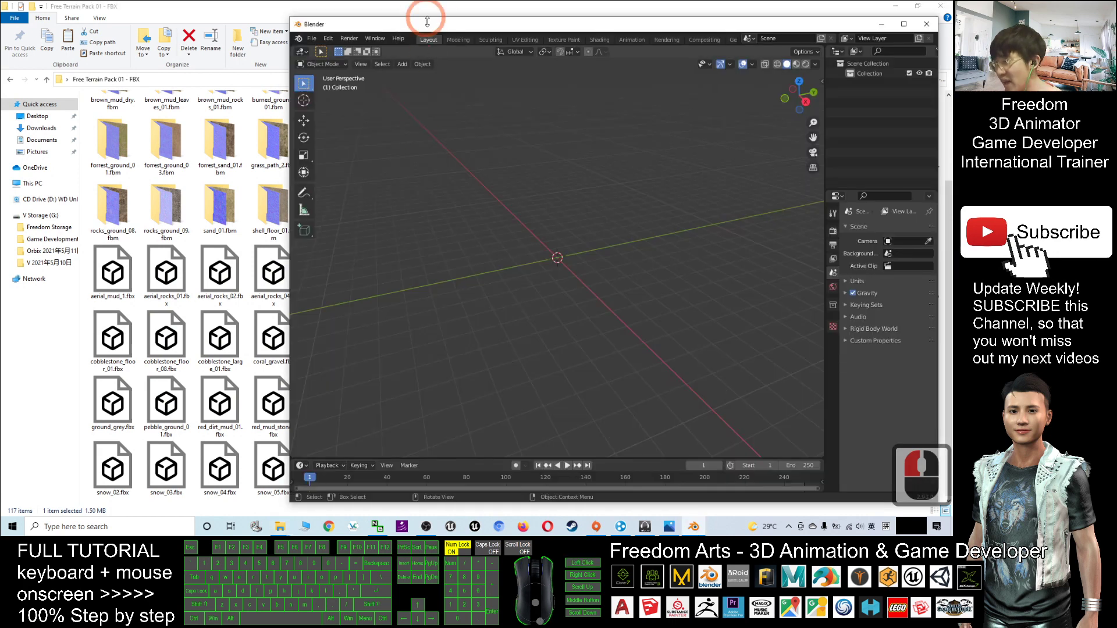
drag(427, 21, 322, 19)
click(209, 36)
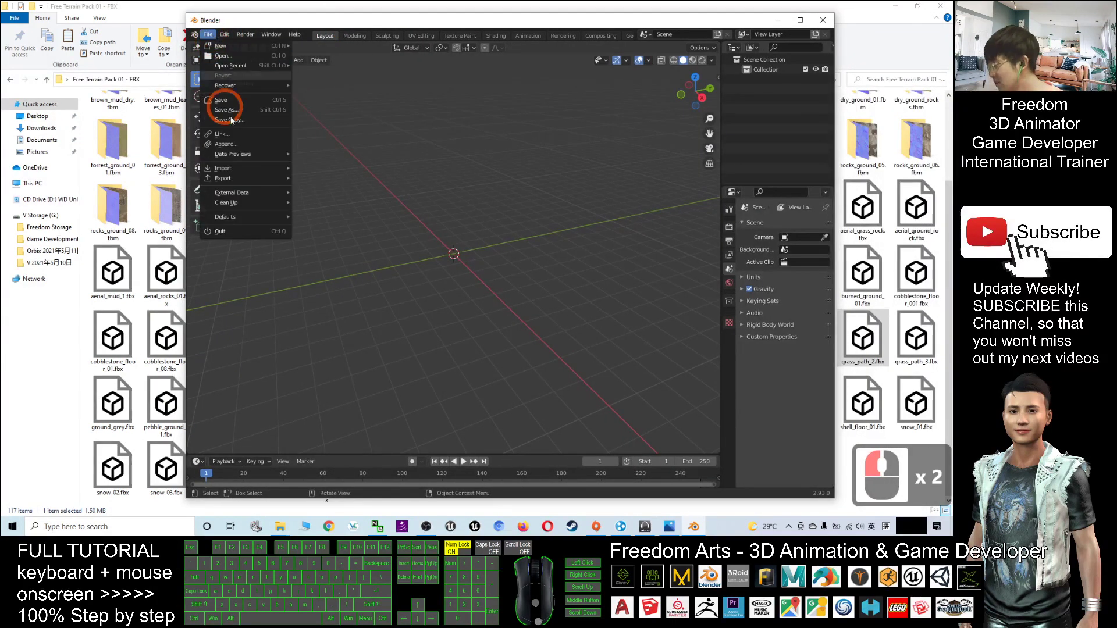
mouse_move(228, 167)
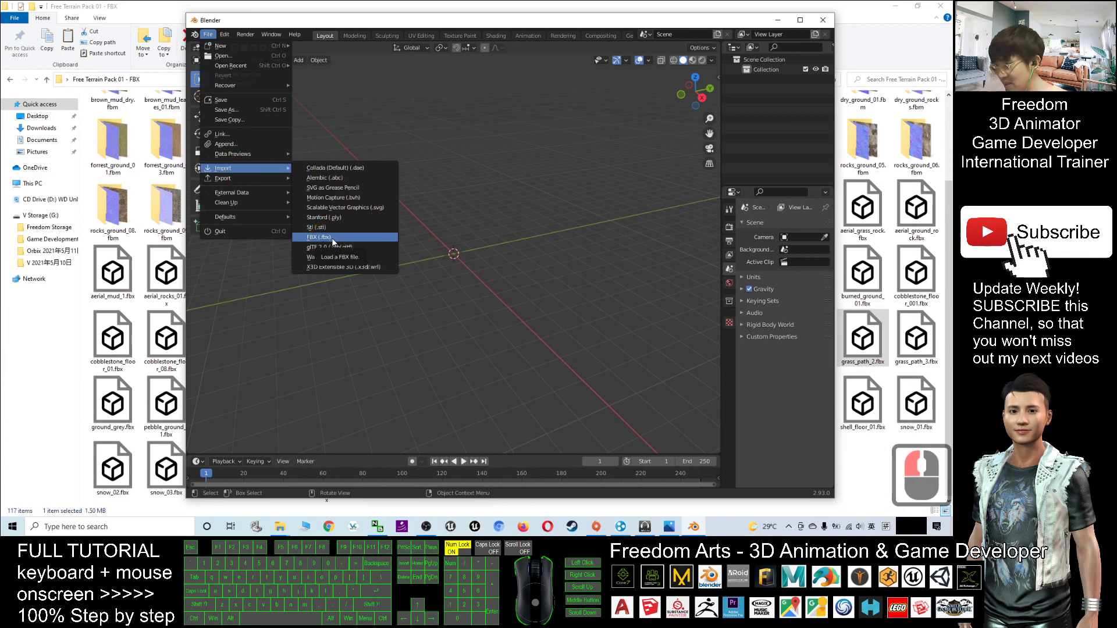
click(331, 238)
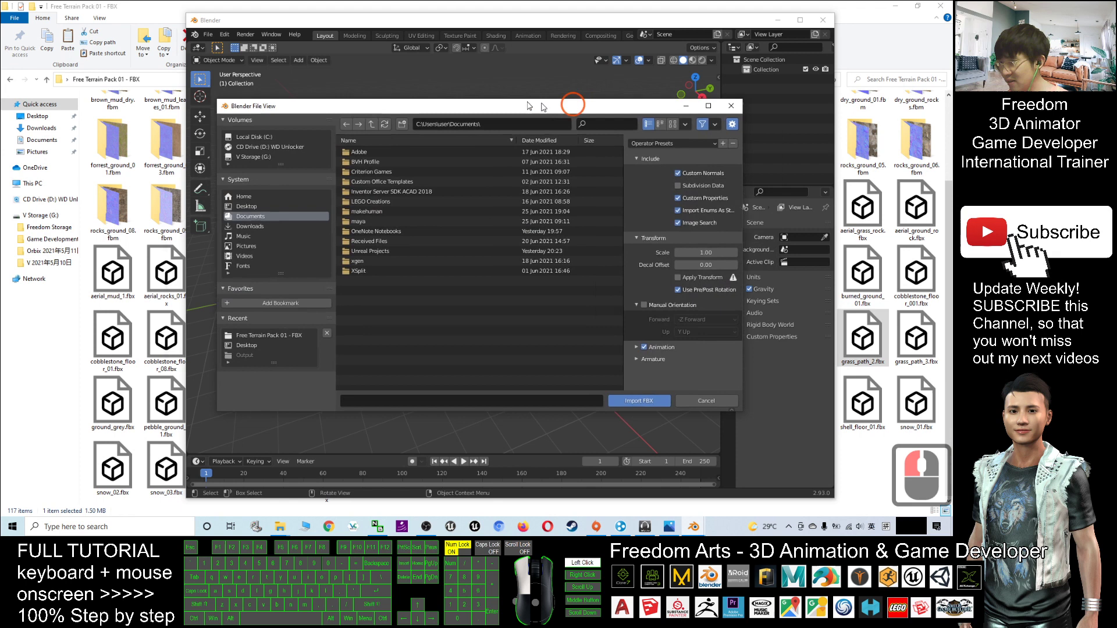
Navigate the import browser to Desktop > Free Terrain Pack 01 - FBX
drag(575, 107, 462, 100)
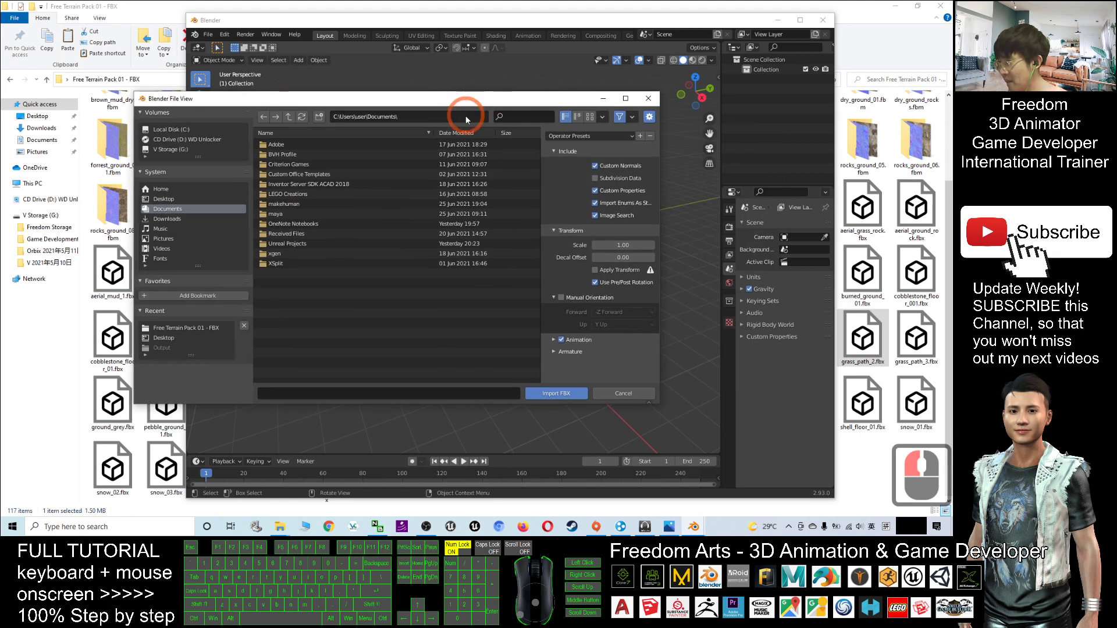
click(163, 199)
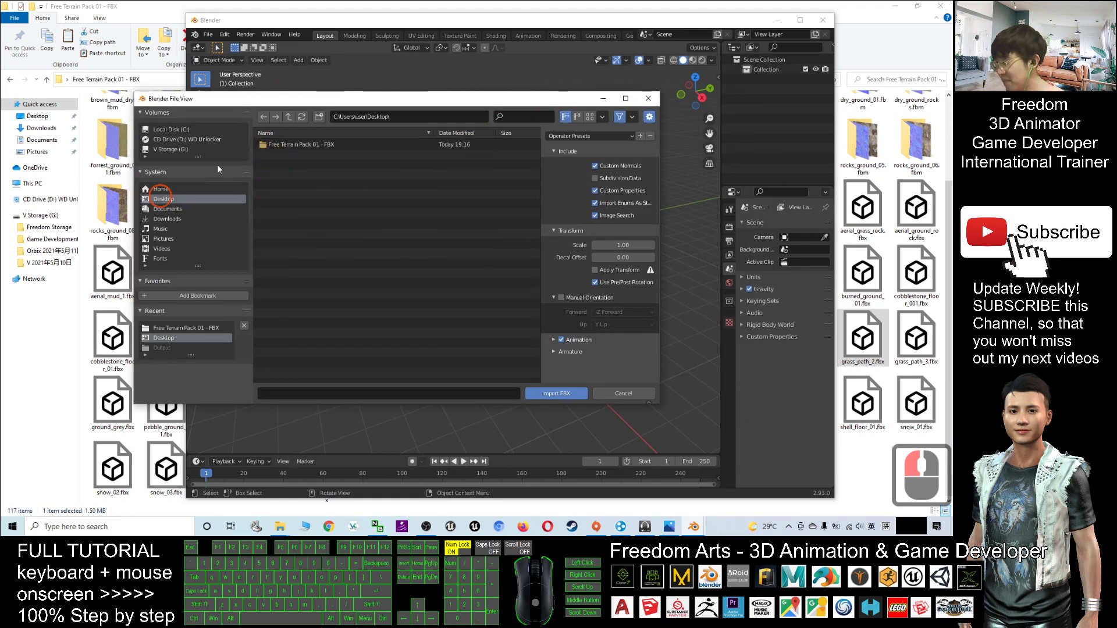
double_click(323, 143)
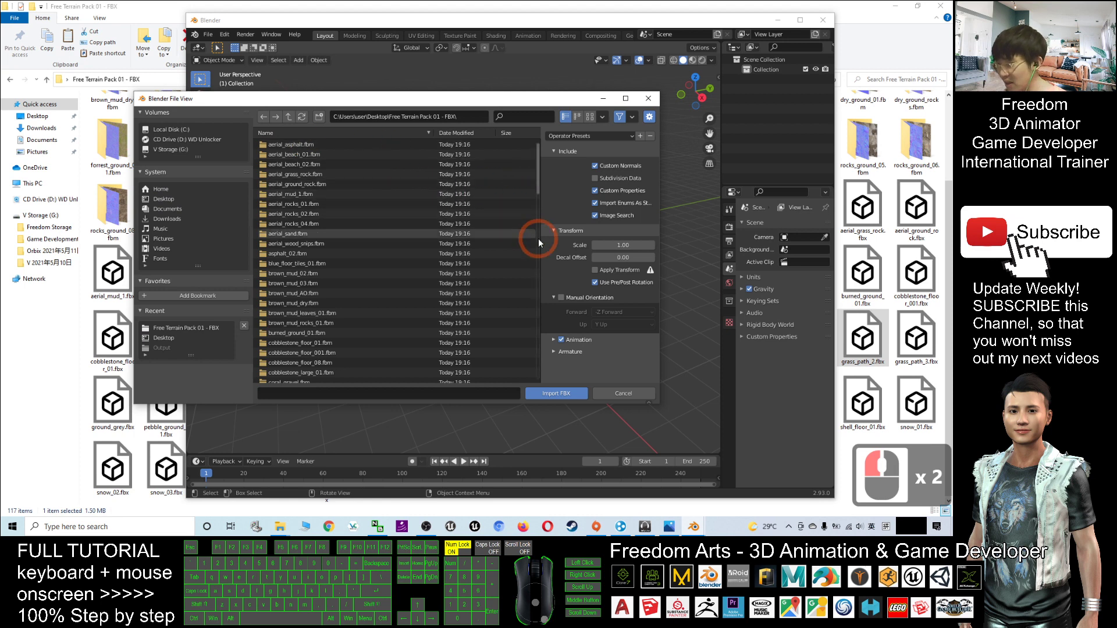
scroll(475, 246, down, 2)
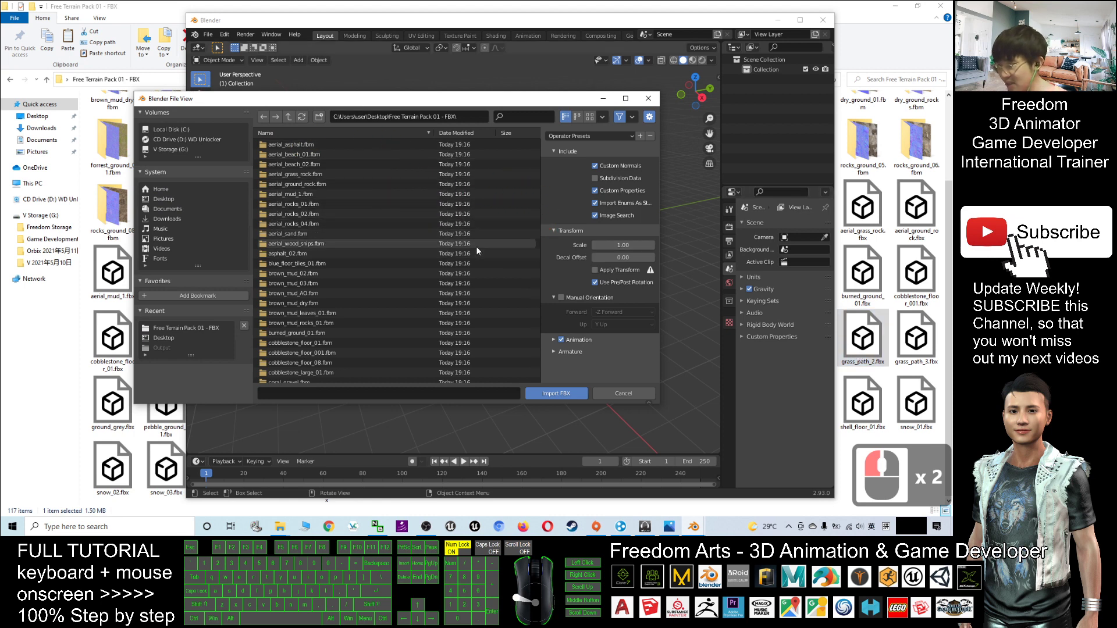
scroll(470, 257, down, 2)
scroll(473, 260, down, 4)
scroll(467, 268, down, 4)
scroll(465, 267, down, 6)
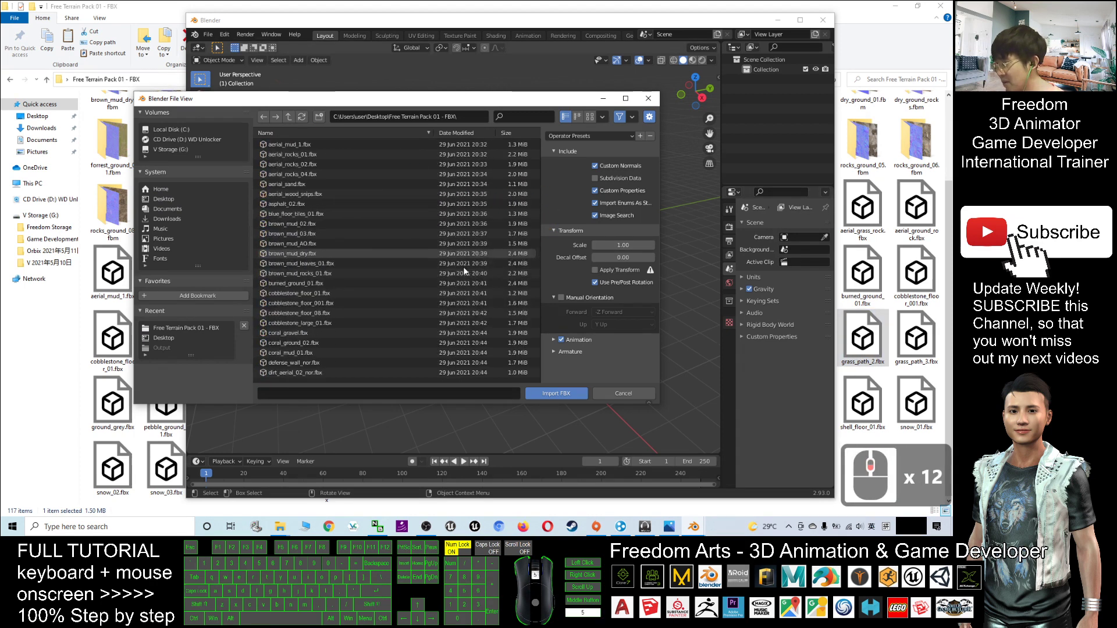
scroll(392, 275, down, 4)
scroll(314, 314, down, 3)
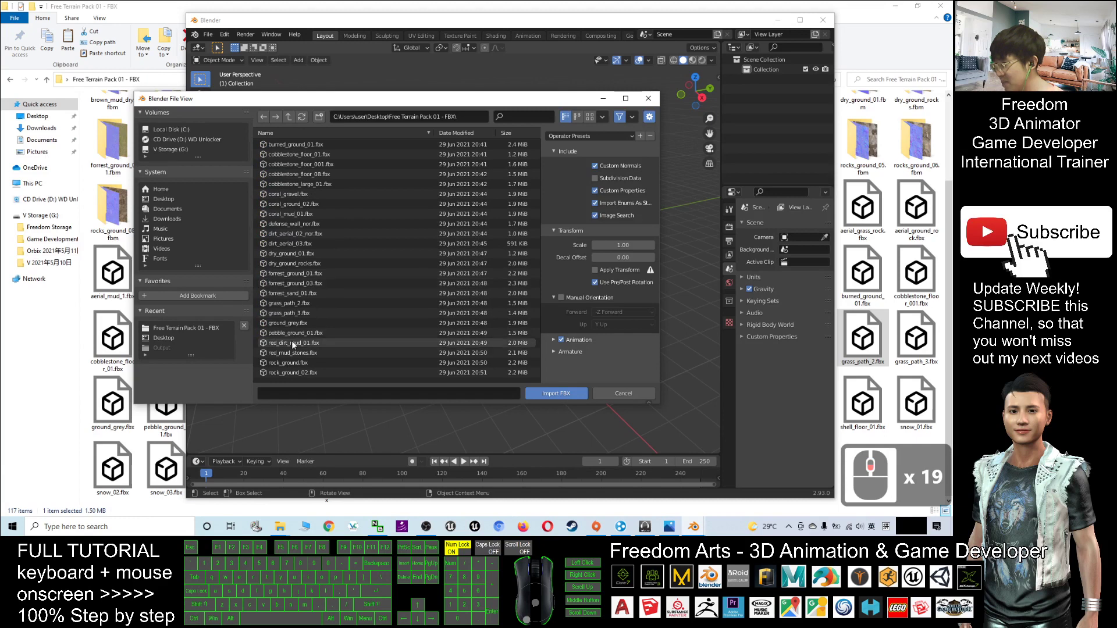
Import grass_path_2.fbx, maximize Blender and show the plane in Material Preview shading
click(292, 303)
double_click(292, 304)
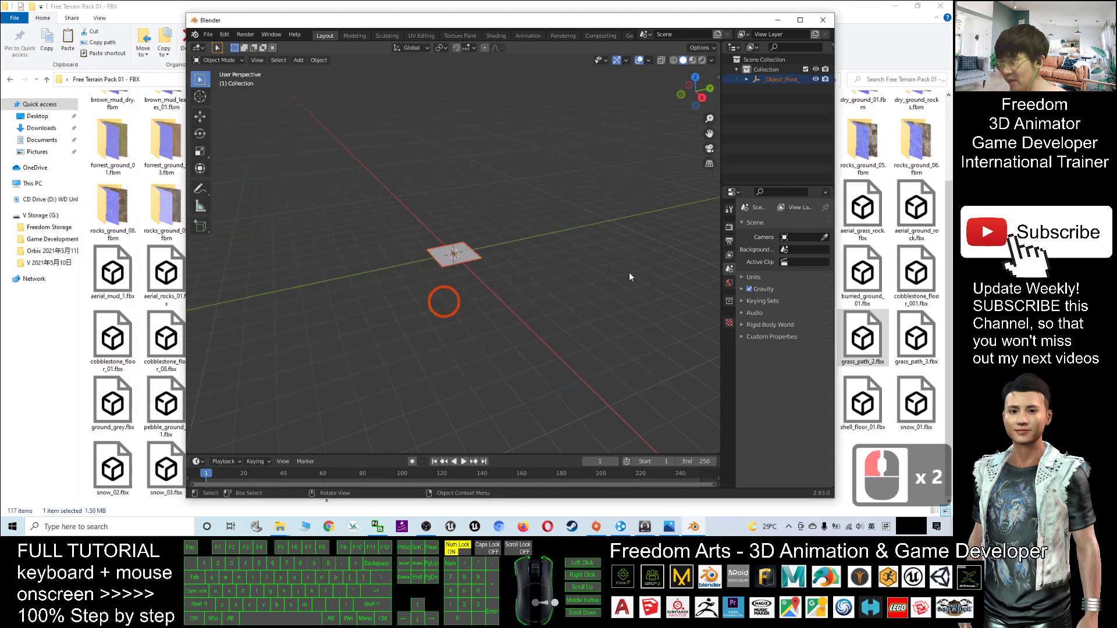
double_click(523, 20)
scroll(391, 190, up, 6)
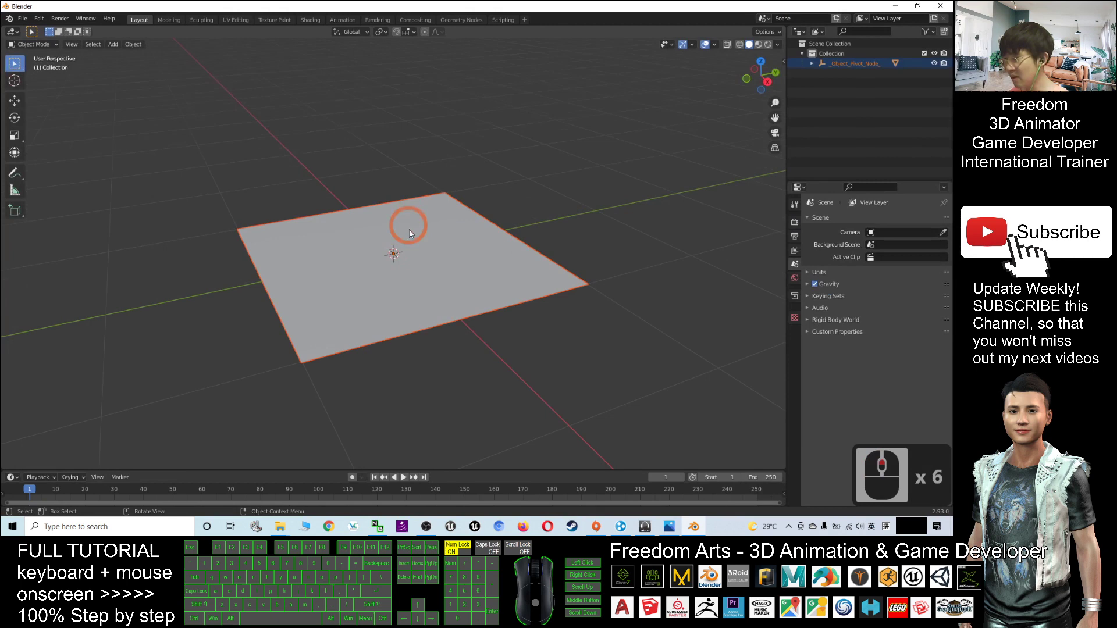
scroll(421, 237, up, 3)
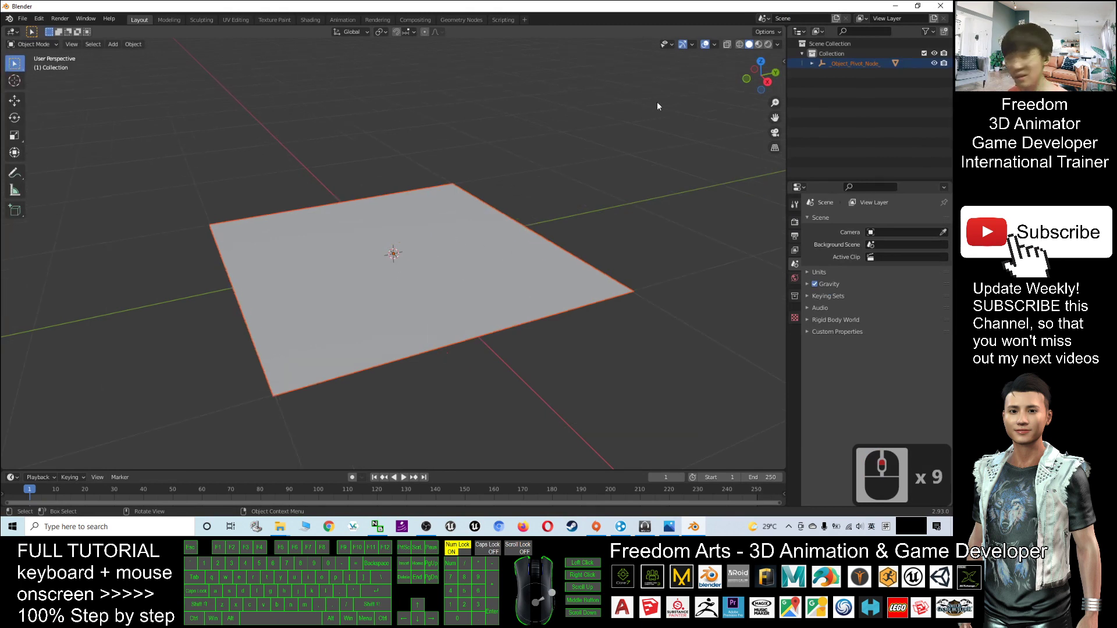
click(758, 45)
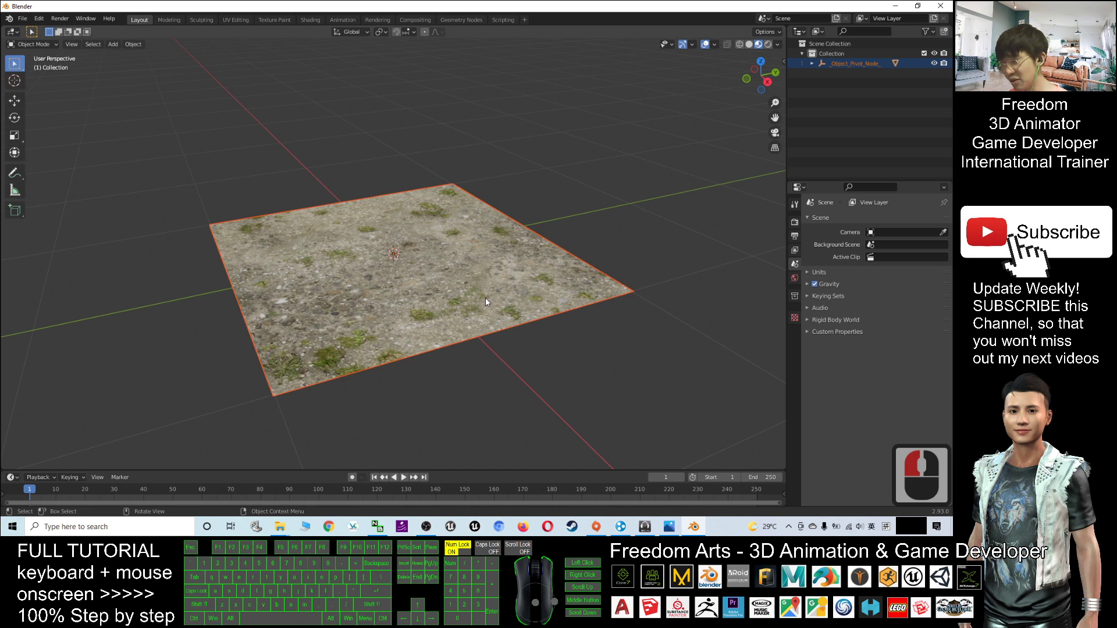
Orbit around the imported plane and select it
middle_drag(555, 310, 574, 321)
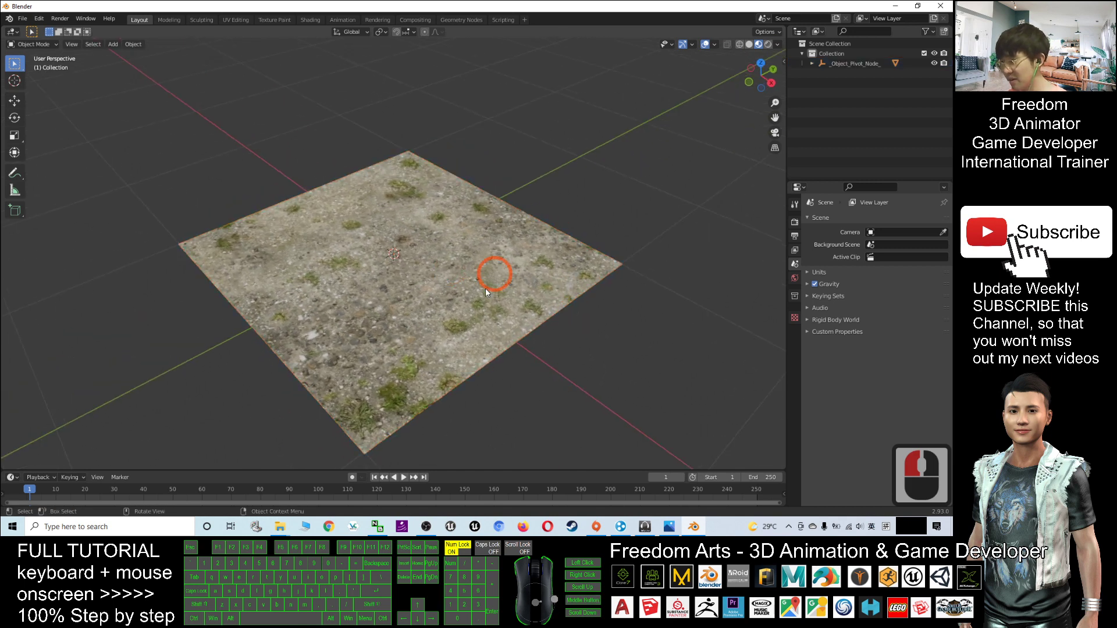
click(560, 303)
click(665, 345)
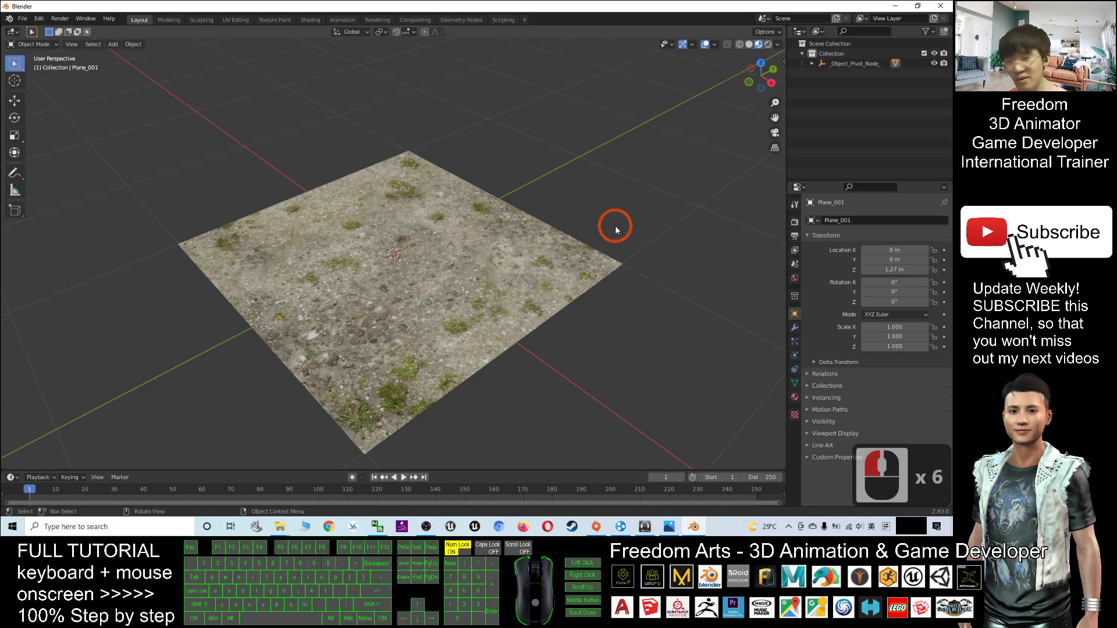
click(440, 266)
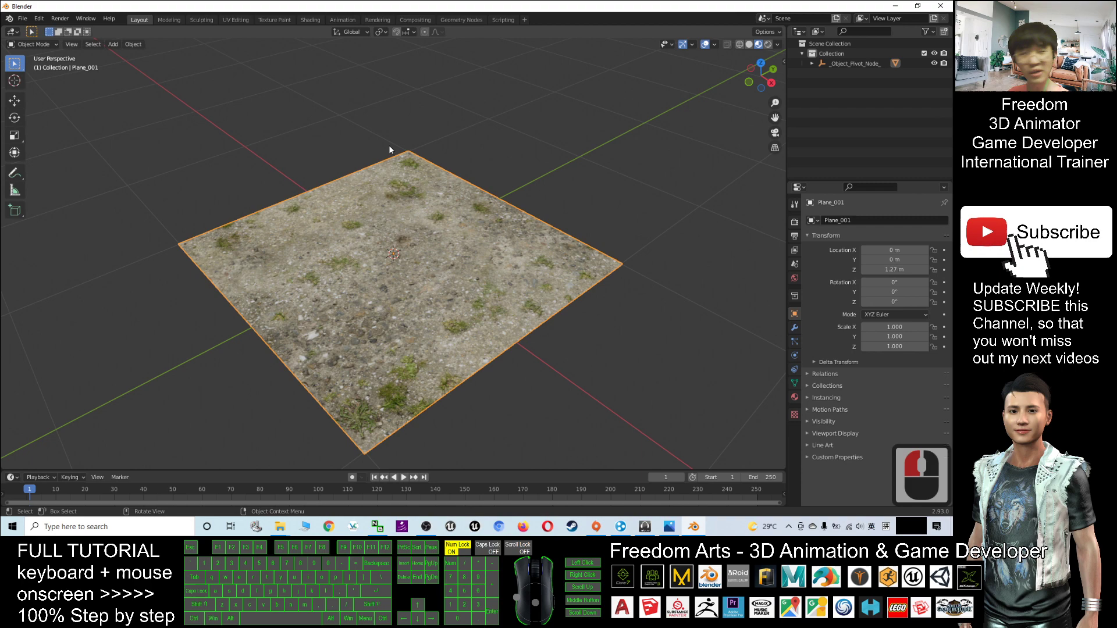
Switch the plane to Edit Mode and subdivide its mesh once
click(39, 45)
click(34, 68)
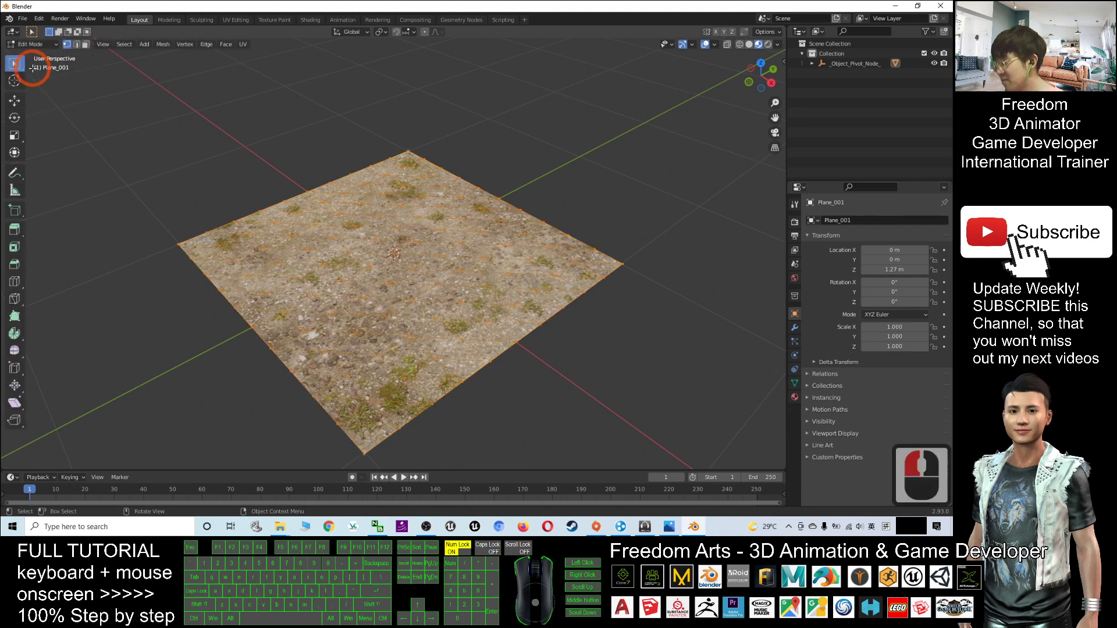
scroll(433, 246, up, 4)
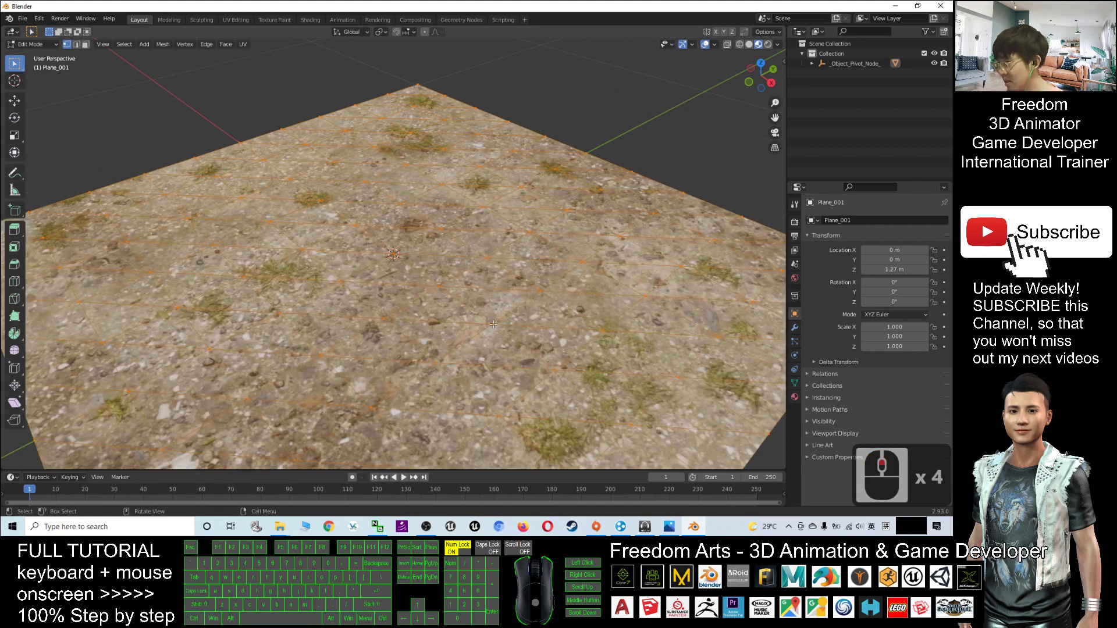
scroll(493, 325, down, 4)
scroll(494, 324, down, 2)
right_click(384, 281)
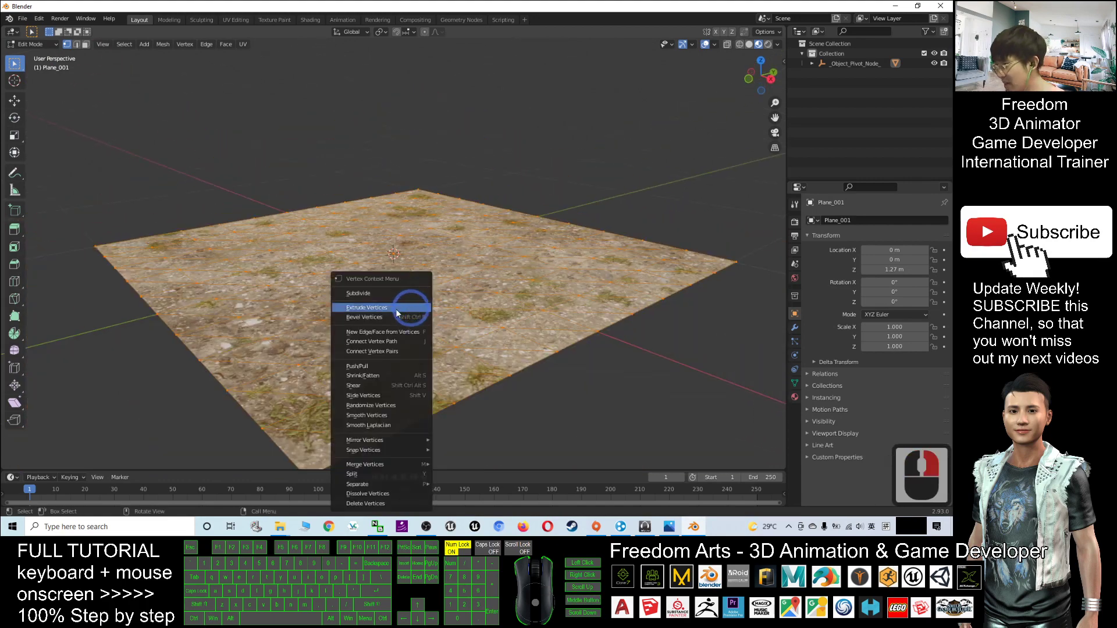
click(366, 295)
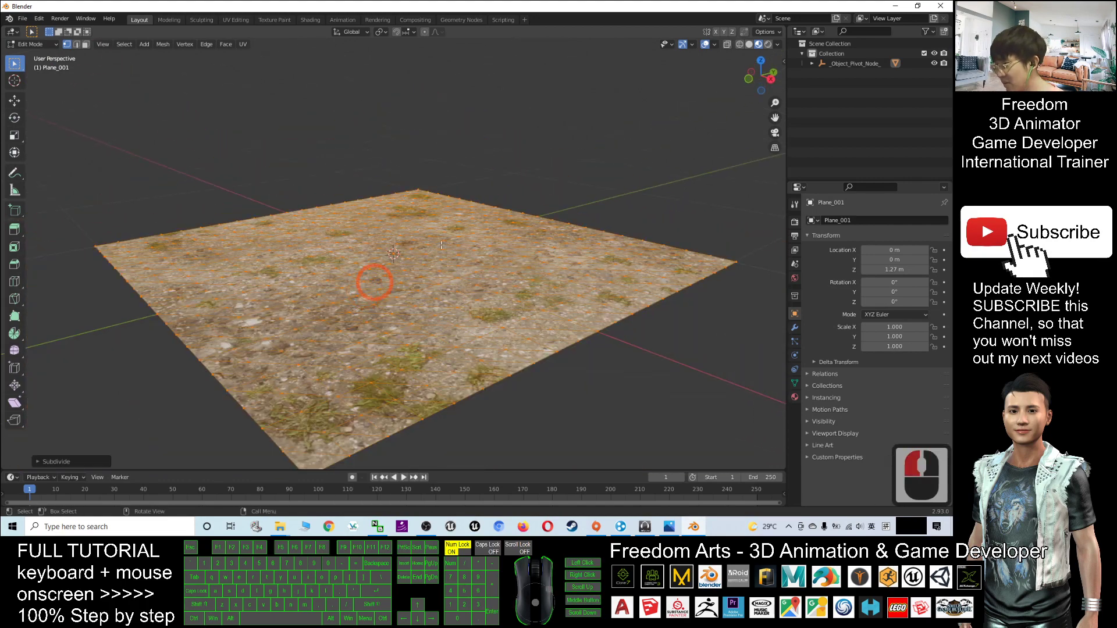
scroll(495, 225, up, 3)
Subdivide the mesh two more times into a dense vertex grid
right_click(387, 281)
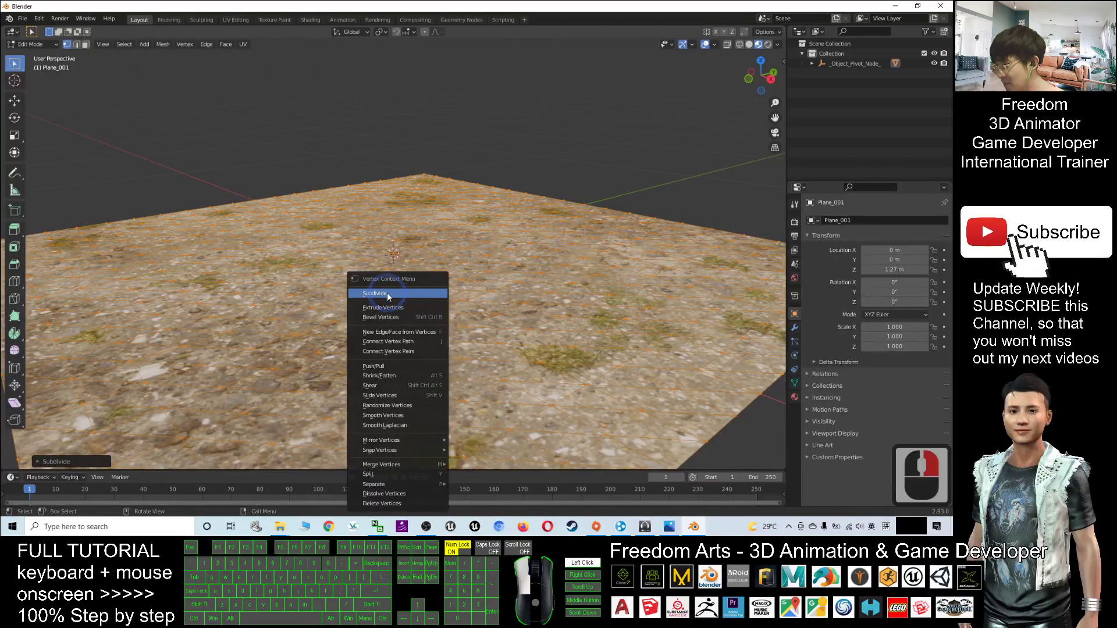
click(387, 292)
right_click(425, 308)
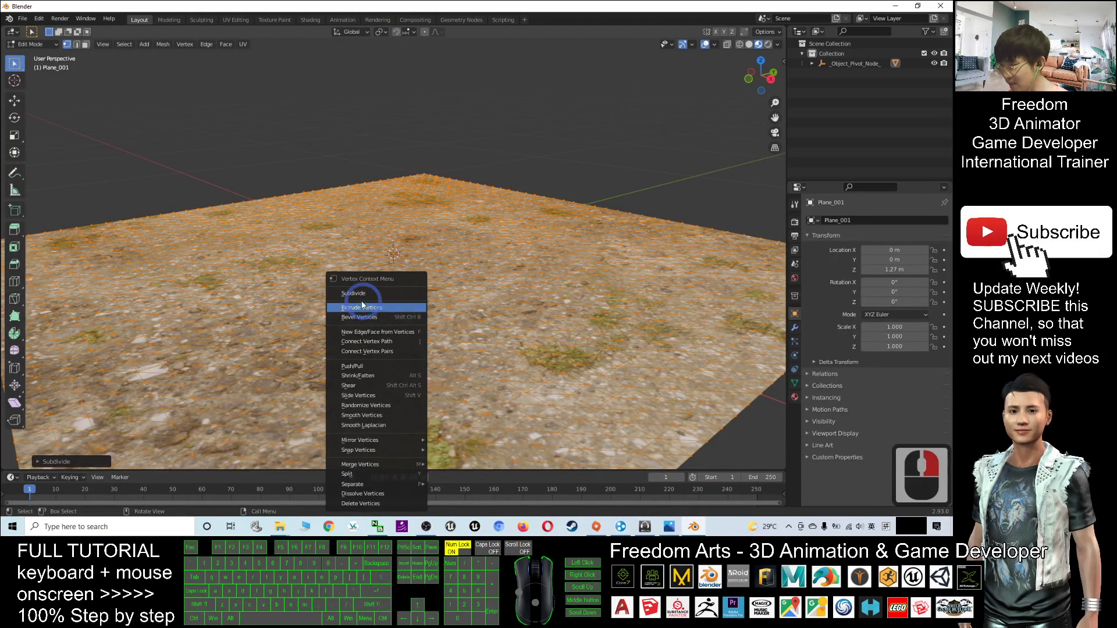
click(356, 294)
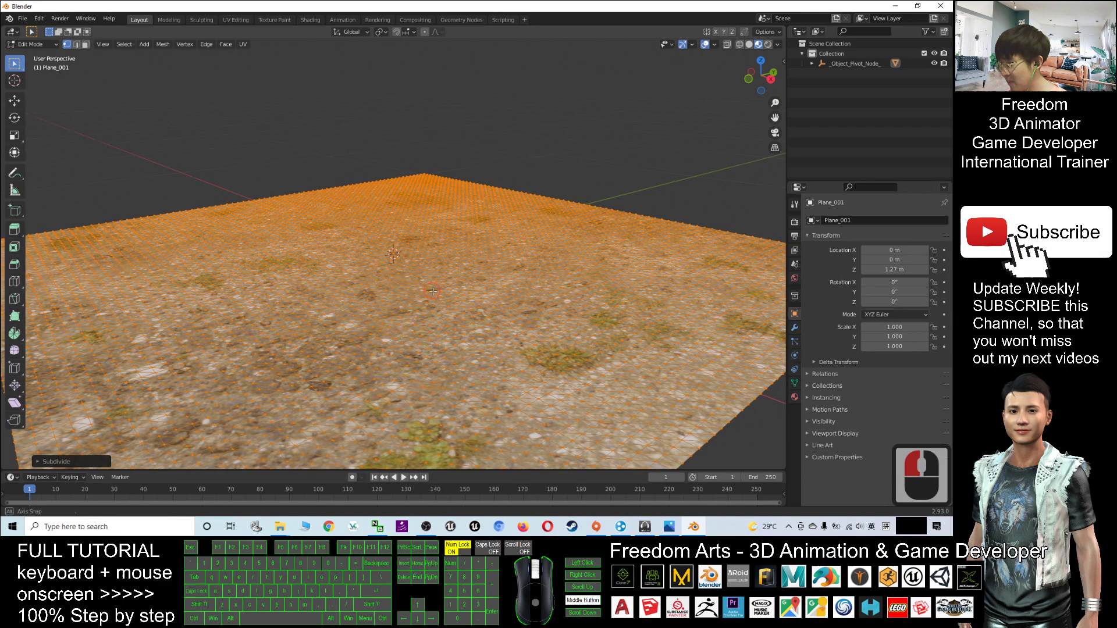
mouse_move(393, 288)
middle_down()
mouse_move(431, 307)
mouse_move(467, 398)
middle_up()
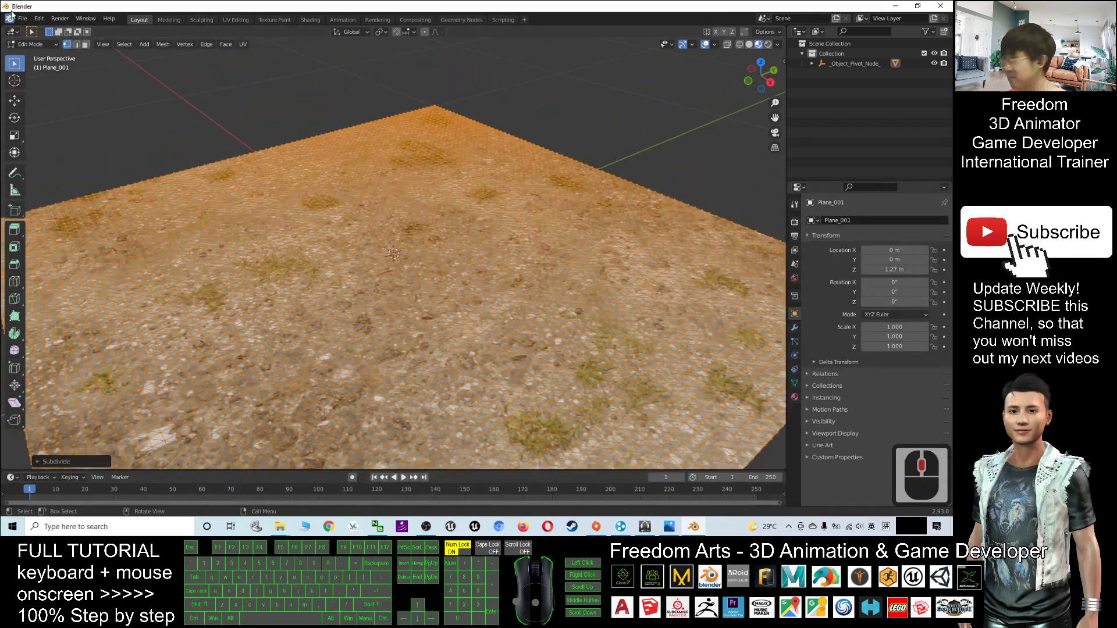
Enter Sculpting with the grass texture visible and the Draw Sharp brush, viewing the terrain from low
click(199, 21)
scroll(419, 296, down, 5)
middle_drag(547, 291, 410, 305)
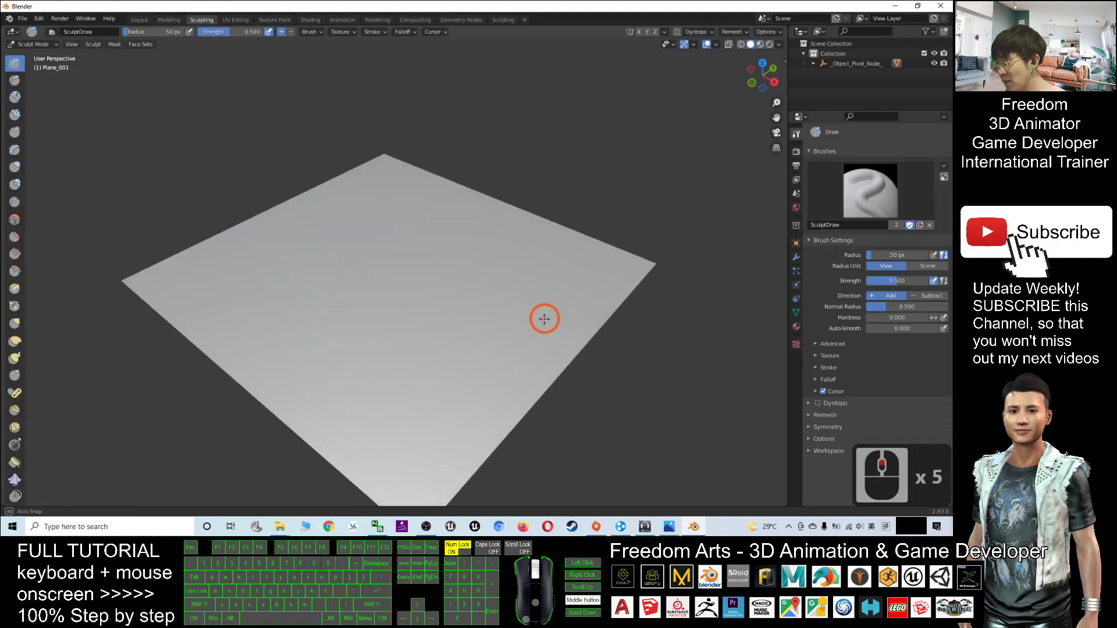
click(761, 44)
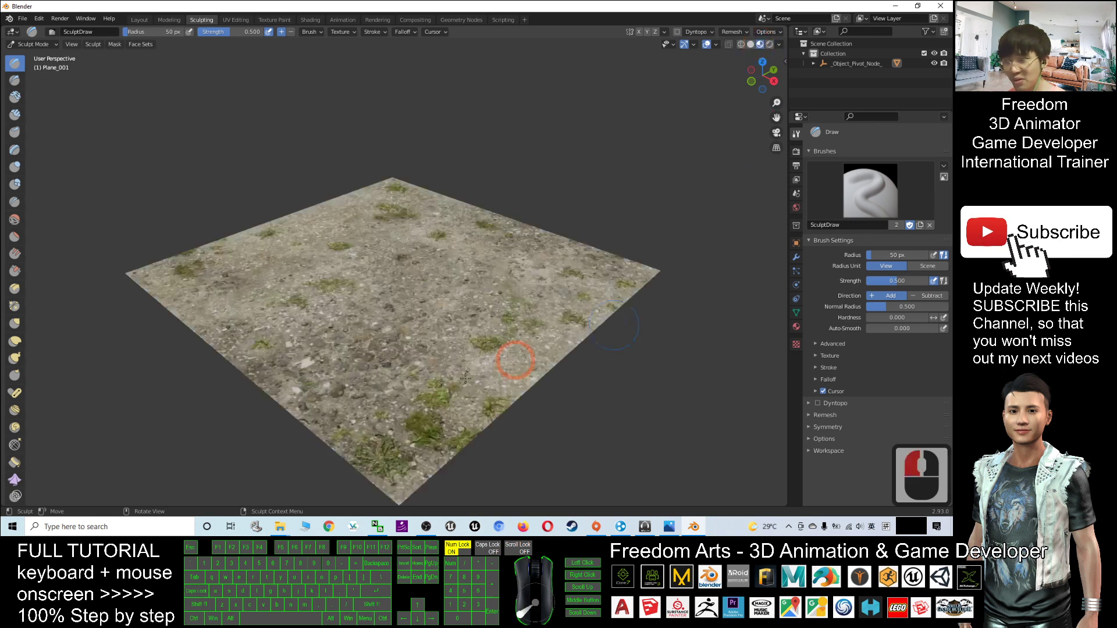
scroll(365, 311, up, 4)
scroll(366, 312, up, 3)
scroll(262, 340, up, 2)
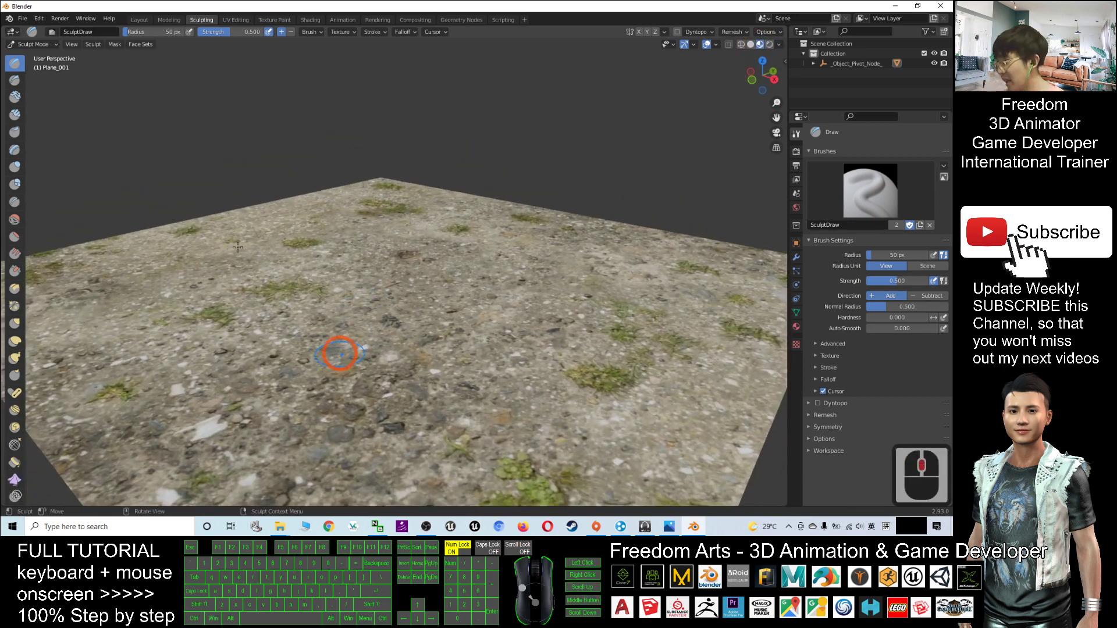
click(16, 82)
click(16, 67)
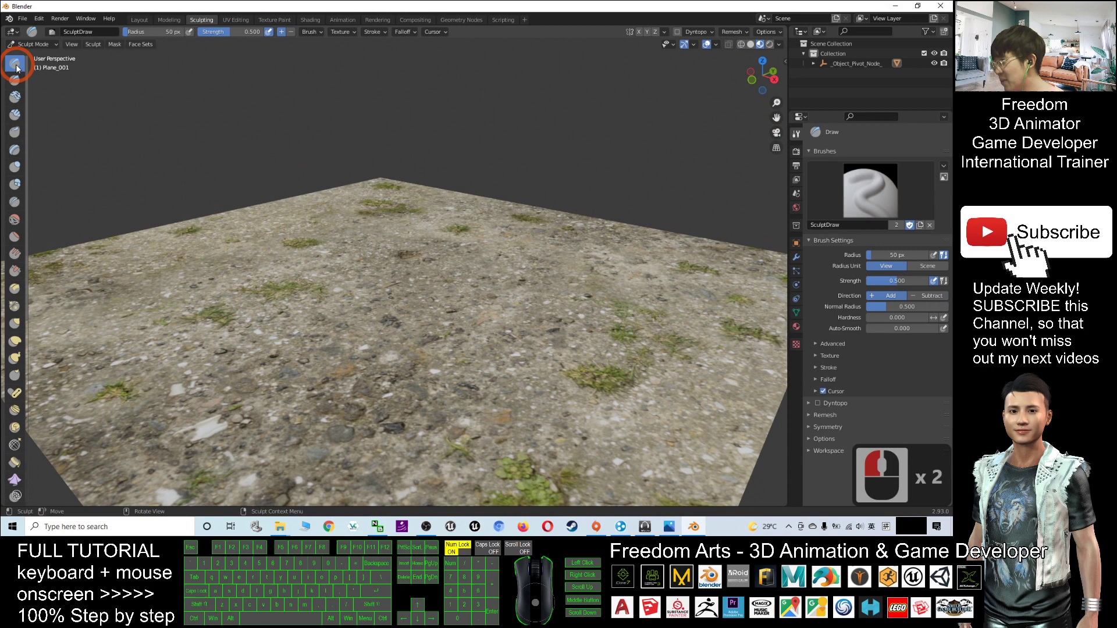
click(17, 81)
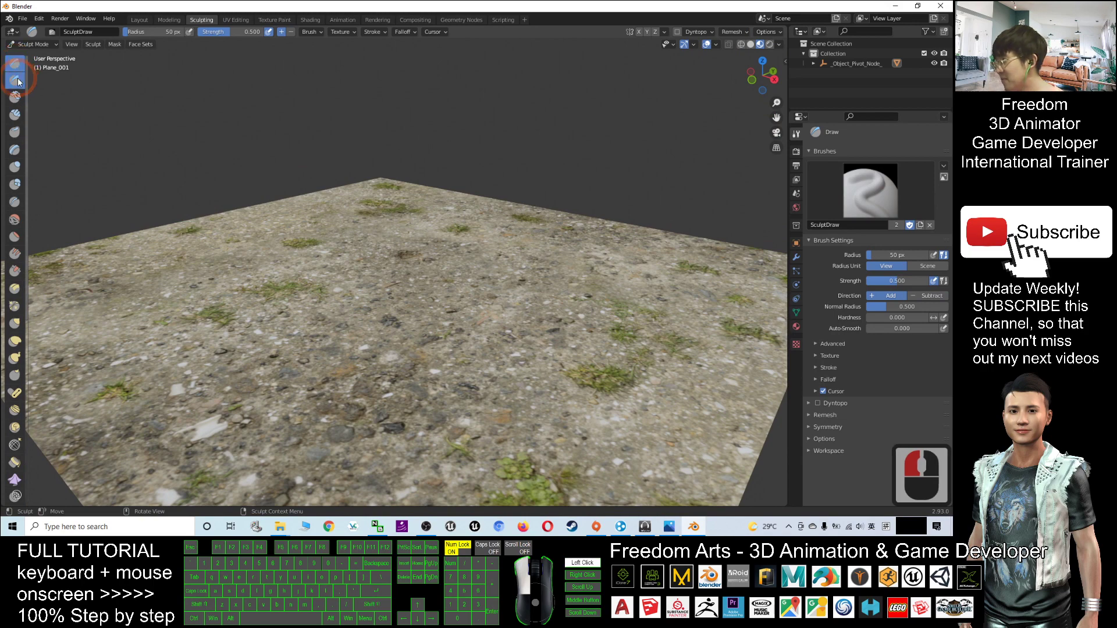
middle_drag(367, 331, 330, 306)
scroll(329, 307, up, 2)
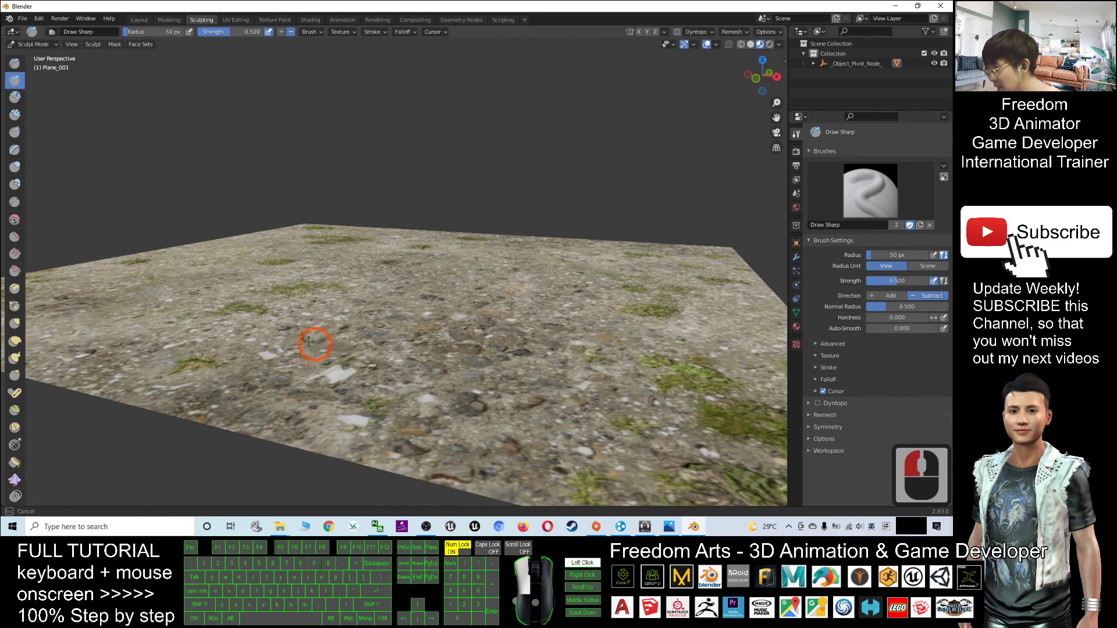
mouse_move(328, 340)
middle_down()
mouse_move(388, 364)
mouse_move(506, 381)
mouse_move(369, 378)
middle_up()
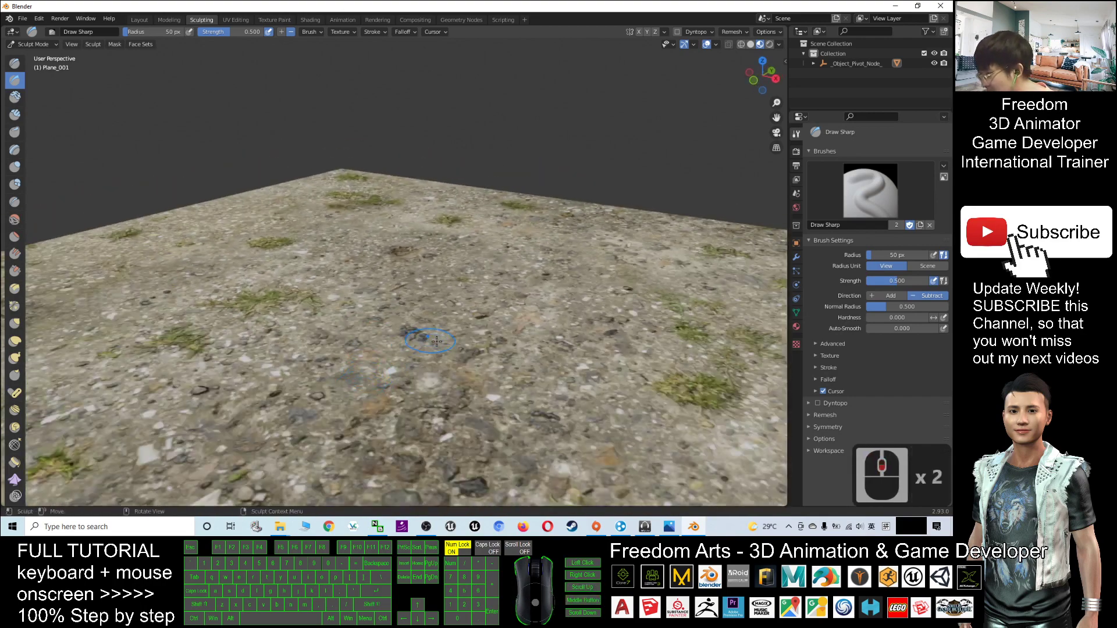
mouse_move(428, 341)
middle_down()
mouse_move(411, 332)
mouse_move(397, 253)
mouse_move(513, 312)
mouse_move(488, 287)
mouse_move(541, 262)
middle_up()
scroll(513, 312, down, 3)
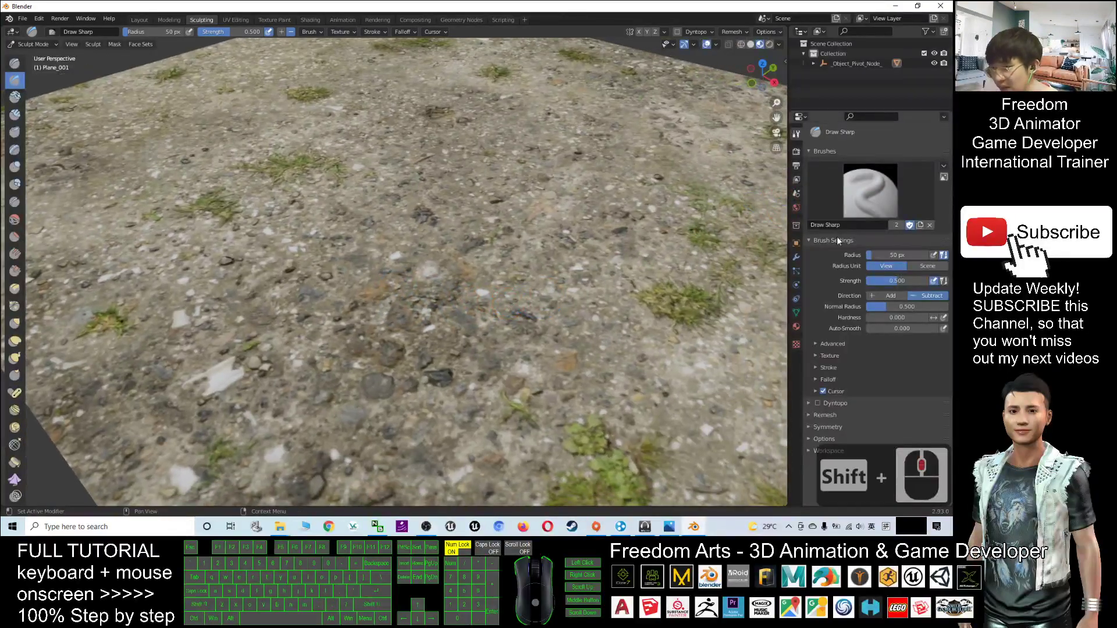
Carve a deep groove with Draw Sharp at 171 px radius and 0.625 strength
drag(872, 255, 908, 255)
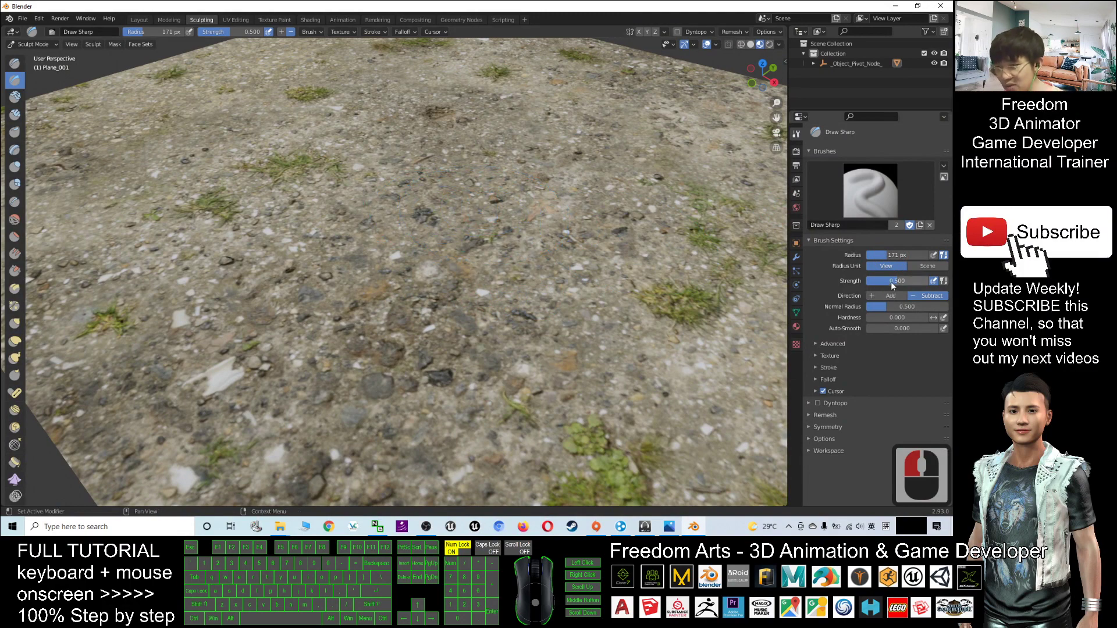
drag(891, 282, 908, 282)
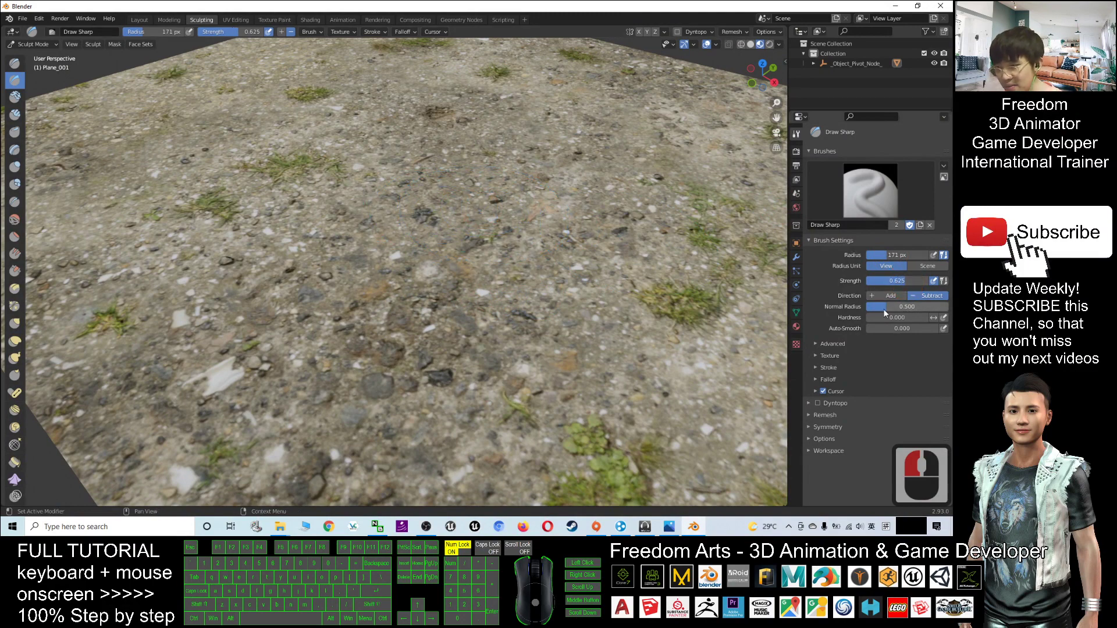
mouse_move(411, 207)
mouse_down()
mouse_move(358, 254)
mouse_move(210, 336)
mouse_move(430, 231)
mouse_move(349, 305)
mouse_up()
mouse_move(376, 340)
middle_down()
mouse_move(425, 330)
mouse_move(436, 280)
mouse_move(471, 253)
middle_up()
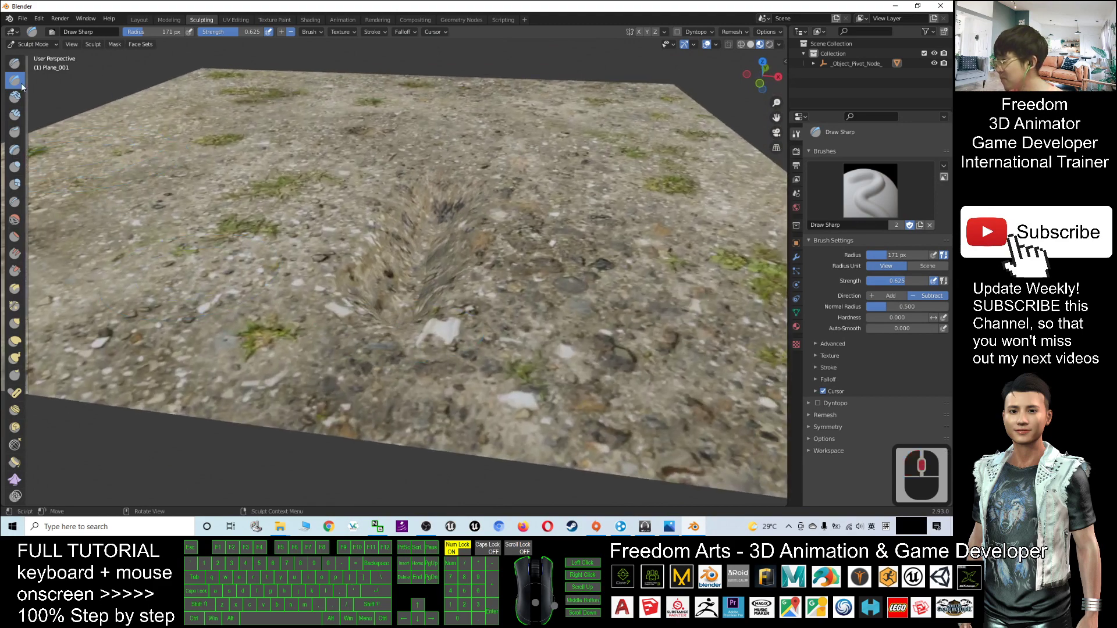
Raise a ridge beside the groove and a mound across the centre with the Draw brush
click(15, 64)
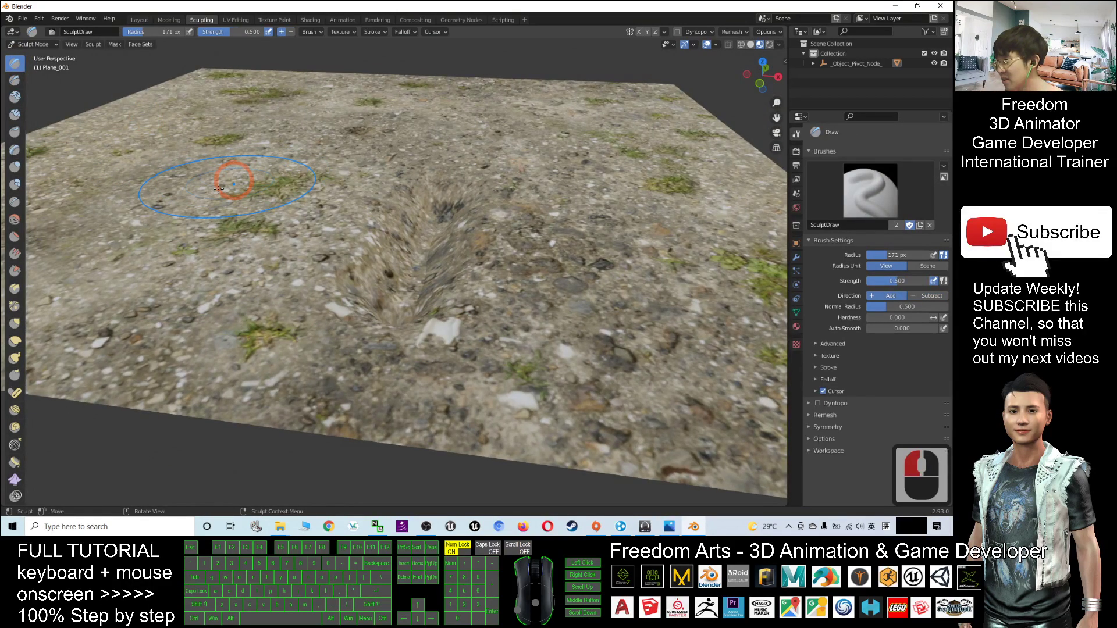
mouse_move(140, 236)
mouse_down()
mouse_move(303, 154)
mouse_move(149, 210)
mouse_move(352, 137)
mouse_move(235, 177)
mouse_up()
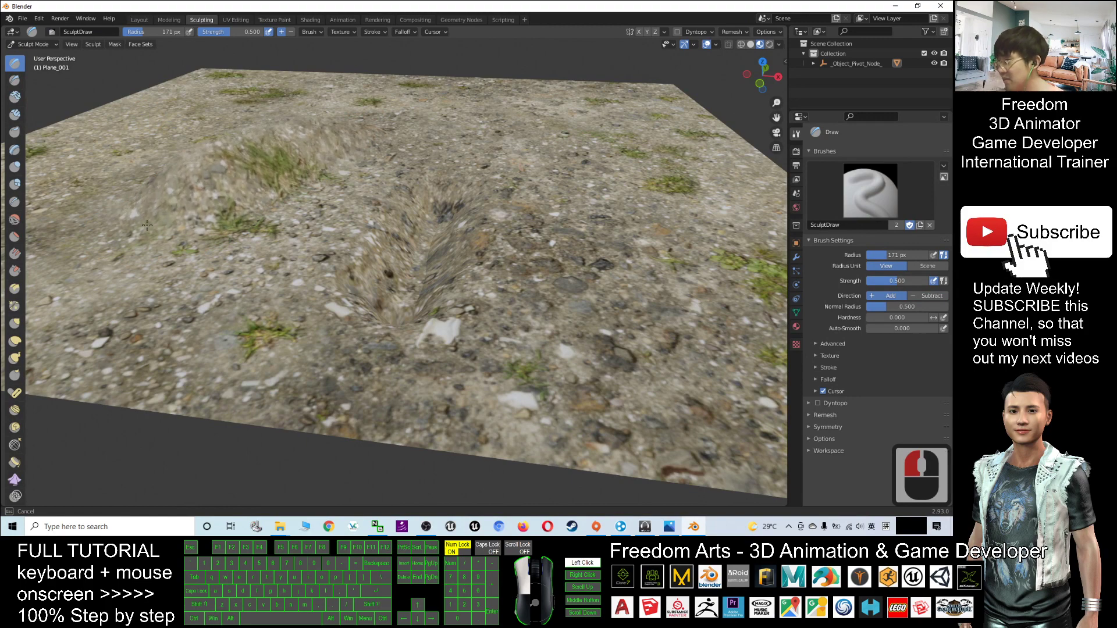
drag(149, 225, 279, 122)
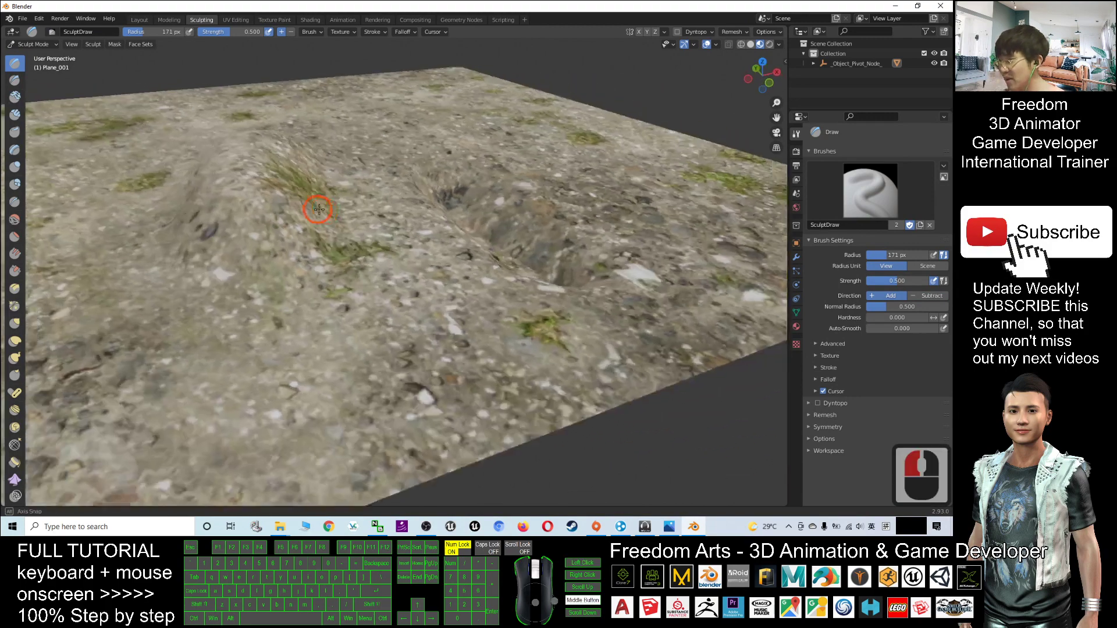
mouse_move(338, 209)
middle_down()
mouse_move(339, 196)
mouse_move(436, 175)
mouse_move(498, 227)
mouse_move(506, 251)
middle_up()
scroll(471, 170, down, 1)
scroll(477, 173, down, 1)
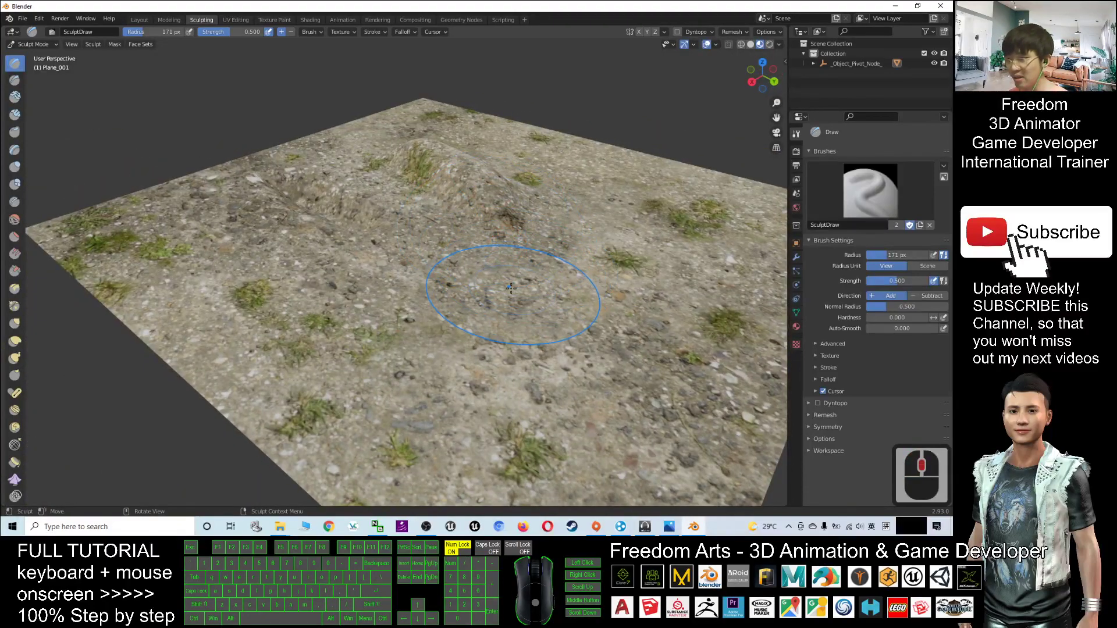
mouse_move(517, 269)
mouse_down()
mouse_move(663, 201)
mouse_move(371, 273)
mouse_up()
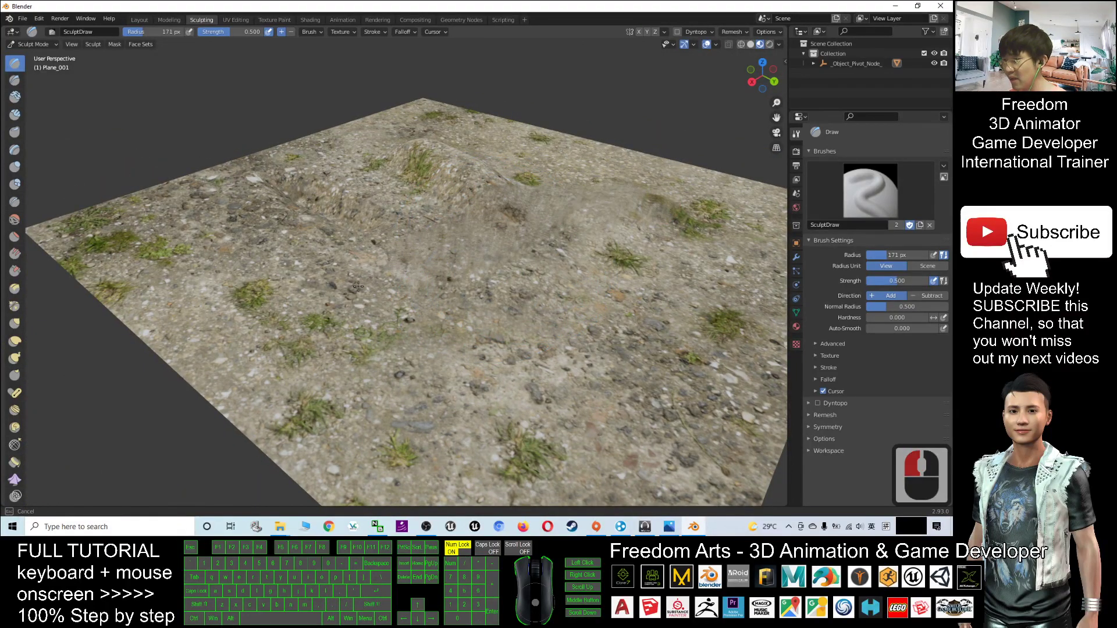
mouse_move(558, 314)
middle_down()
mouse_move(595, 279)
mouse_move(463, 231)
middle_up()
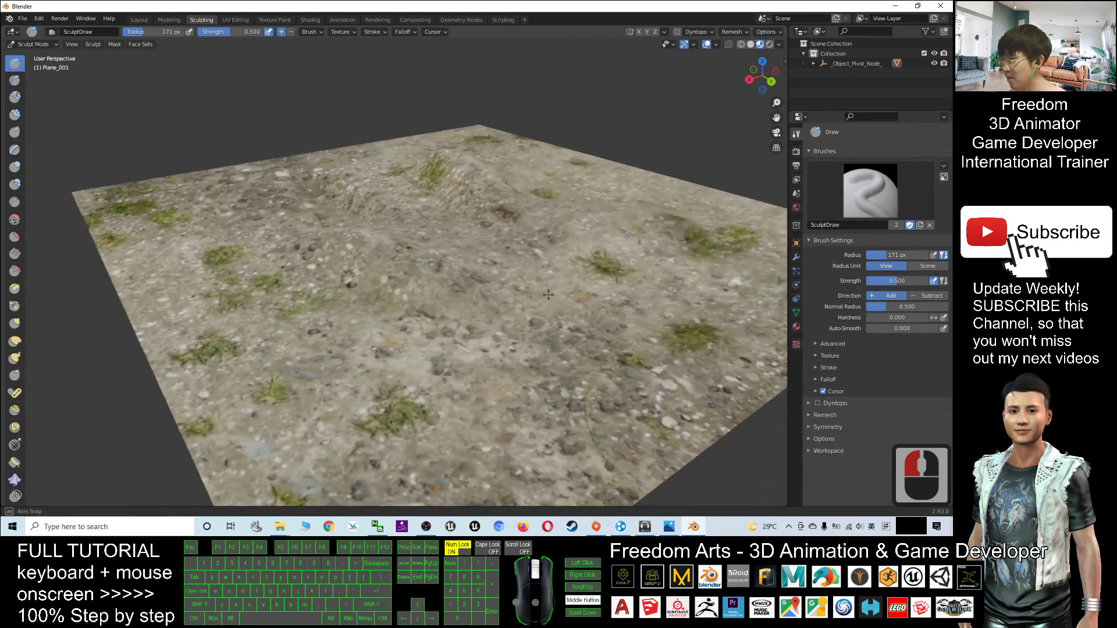
scroll(462, 231, up, 2)
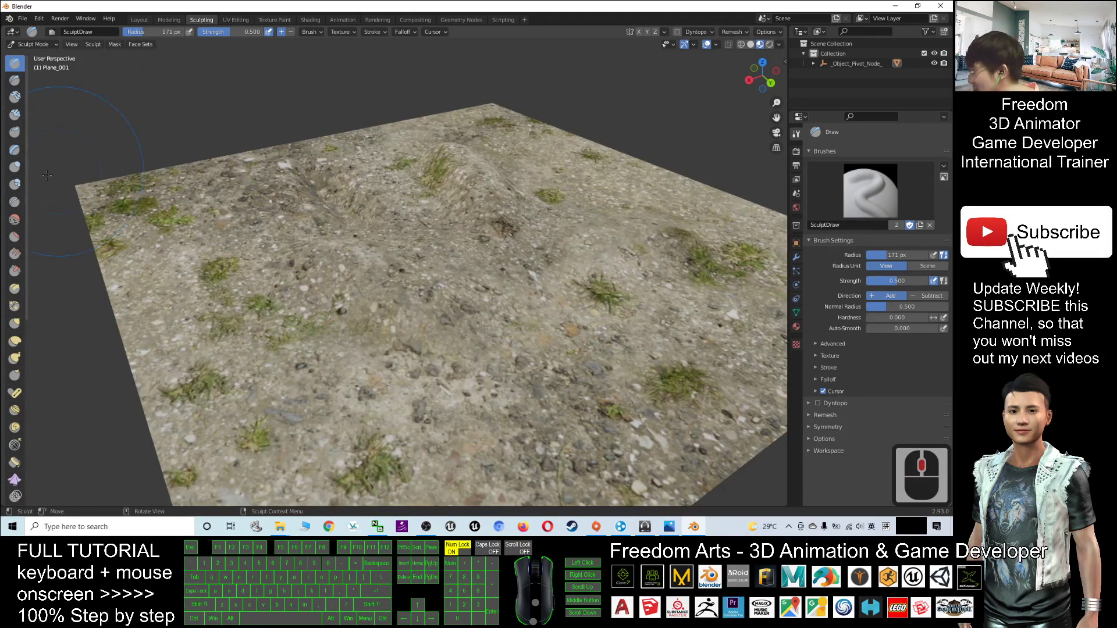
Stroke the terrain with the Layer brush at a reduced 101 px radius
click(15, 149)
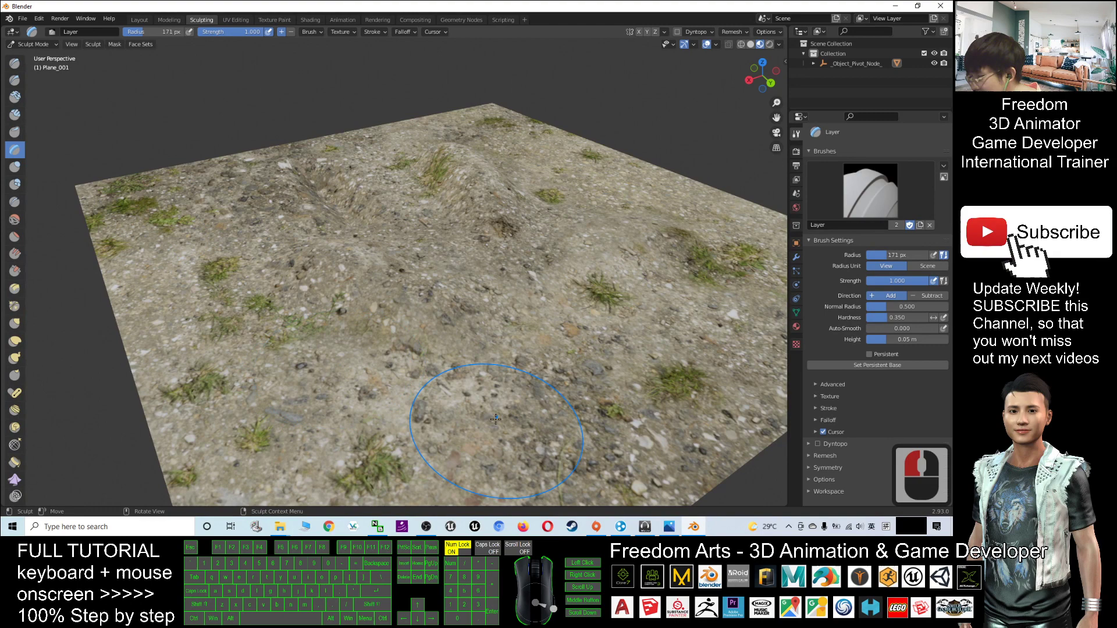
scroll(495, 420, up, 2)
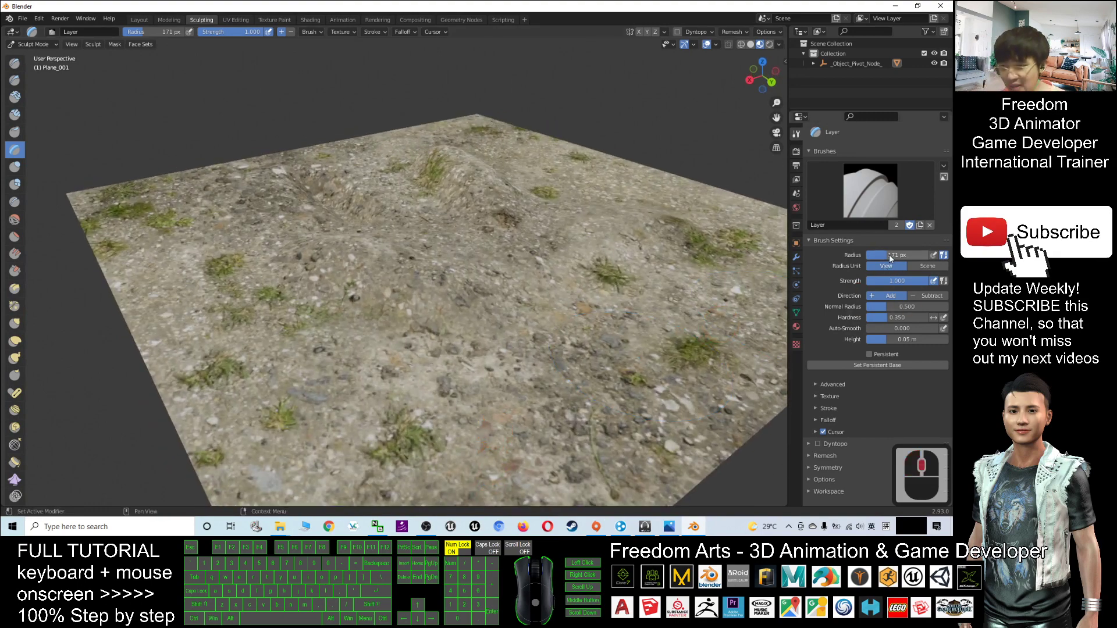
drag(892, 256, 872, 255)
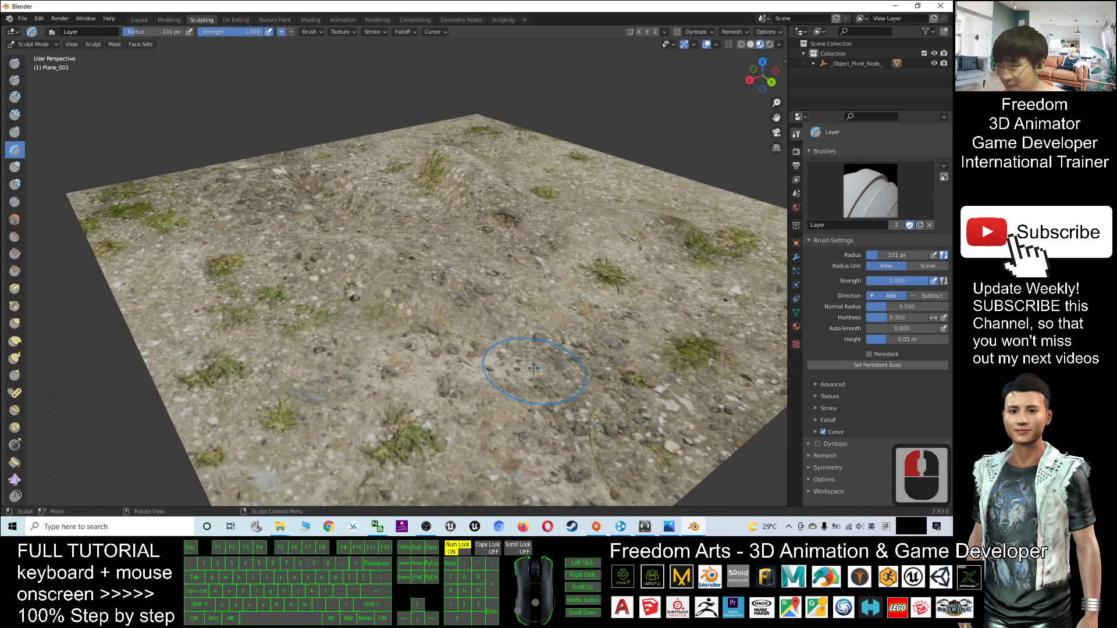
click(497, 373)
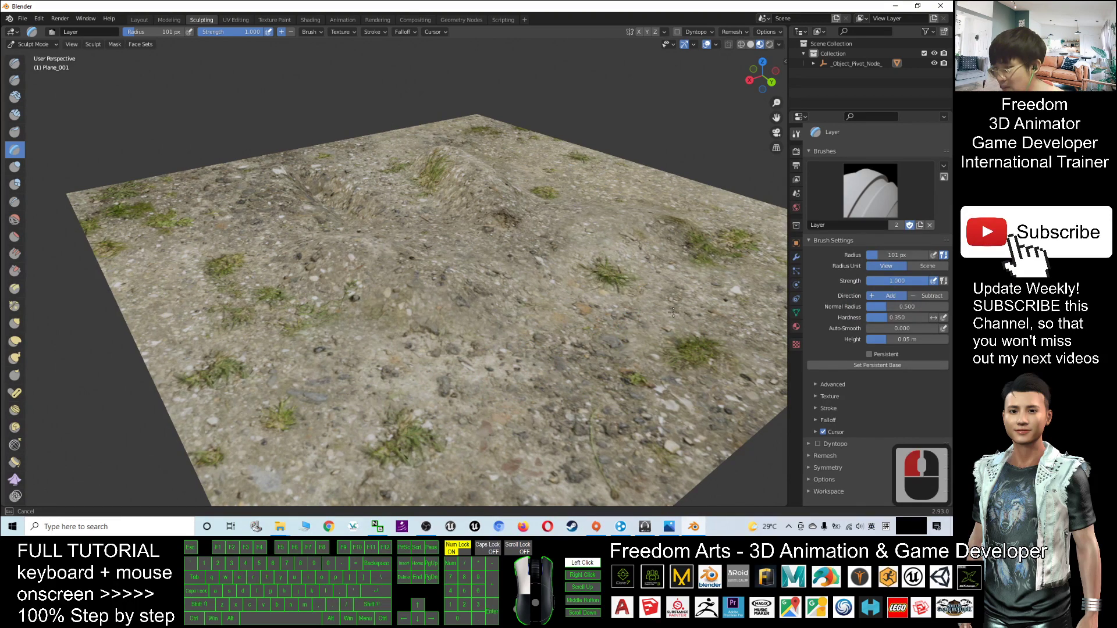
mouse_move(602, 349)
middle_down()
mouse_move(590, 360)
mouse_move(532, 298)
mouse_move(611, 218)
middle_up()
scroll(559, 314, up, 3)
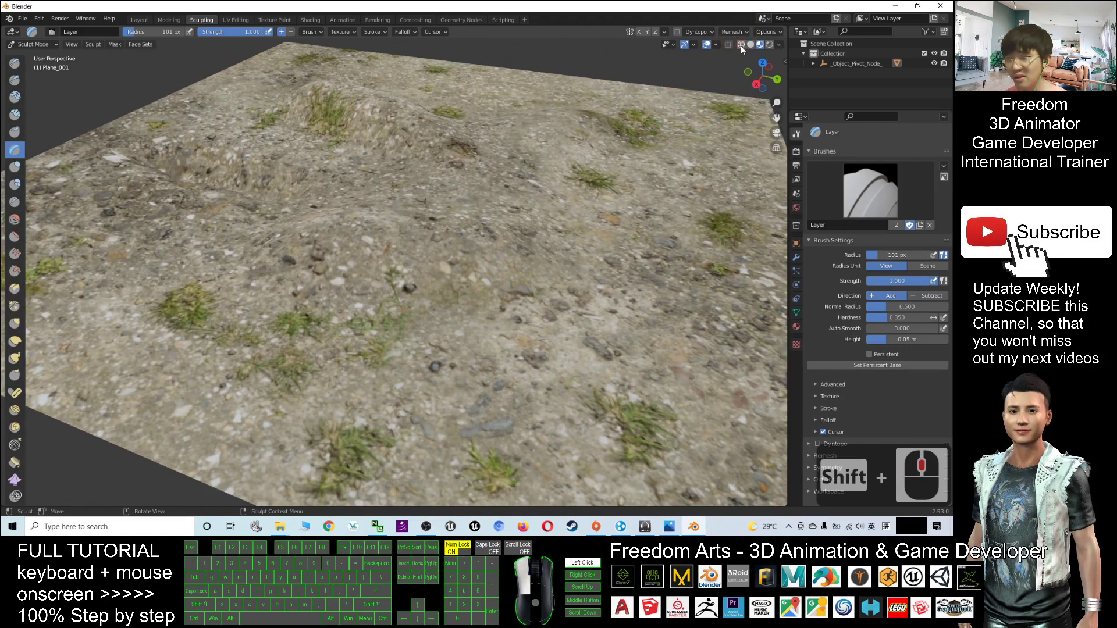
Show the bare mesh wireframe and carve a Draw Sharp stroke into it
click(740, 46)
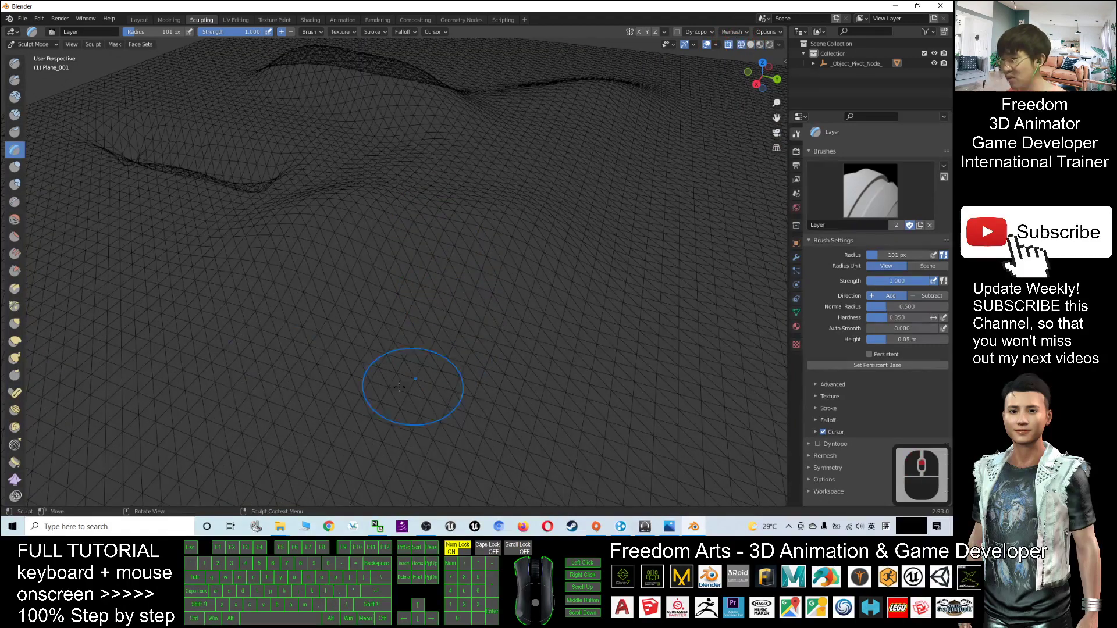
click(15, 80)
click(323, 425)
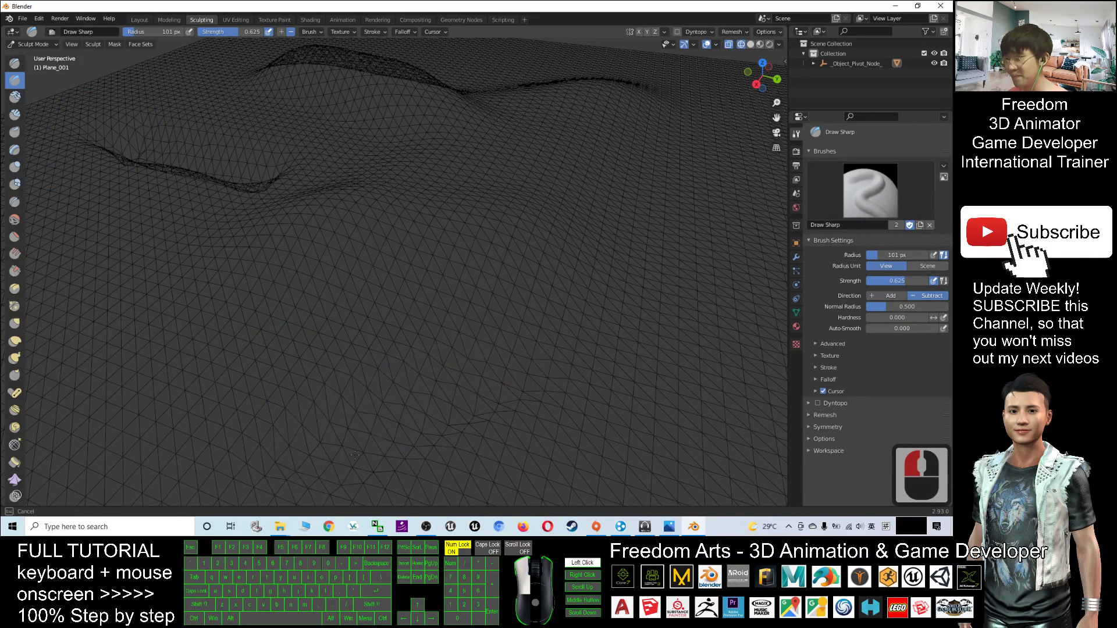
middle_drag(387, 410, 440, 393)
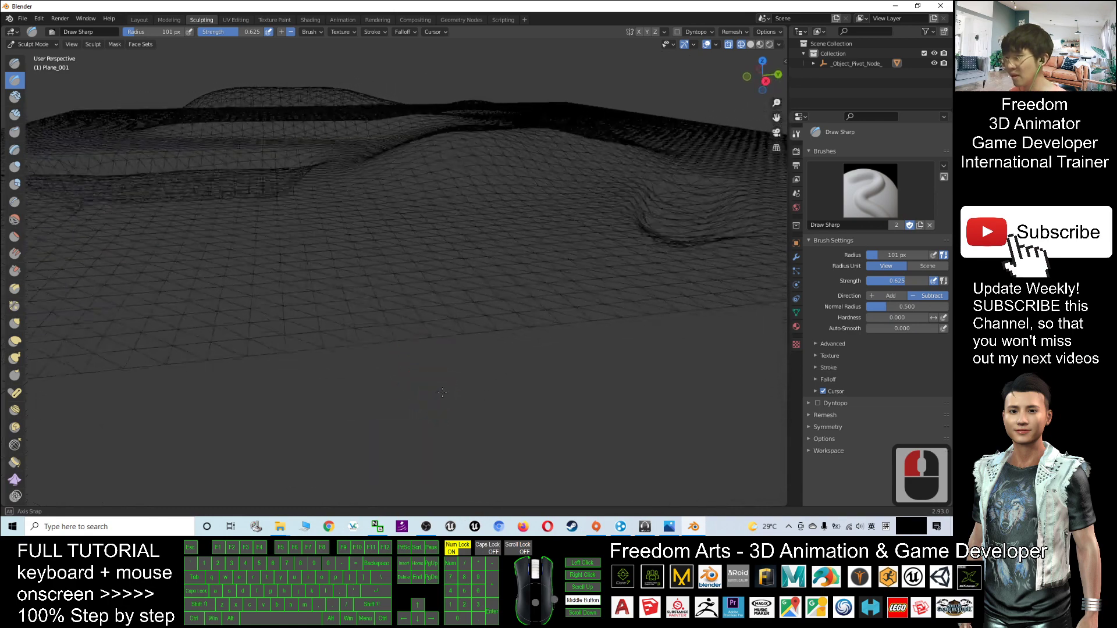
drag(463, 289, 461, 255)
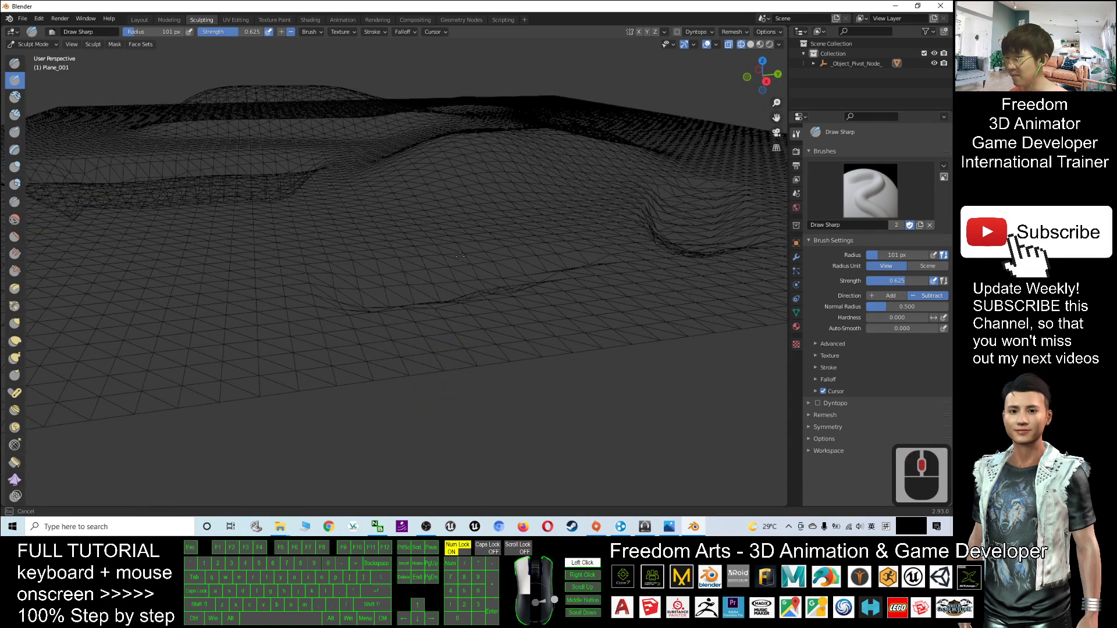
Try the Clay and Fill/Deepen brushes, then crease sharp grooves along the ridges with Crease
click(15, 98)
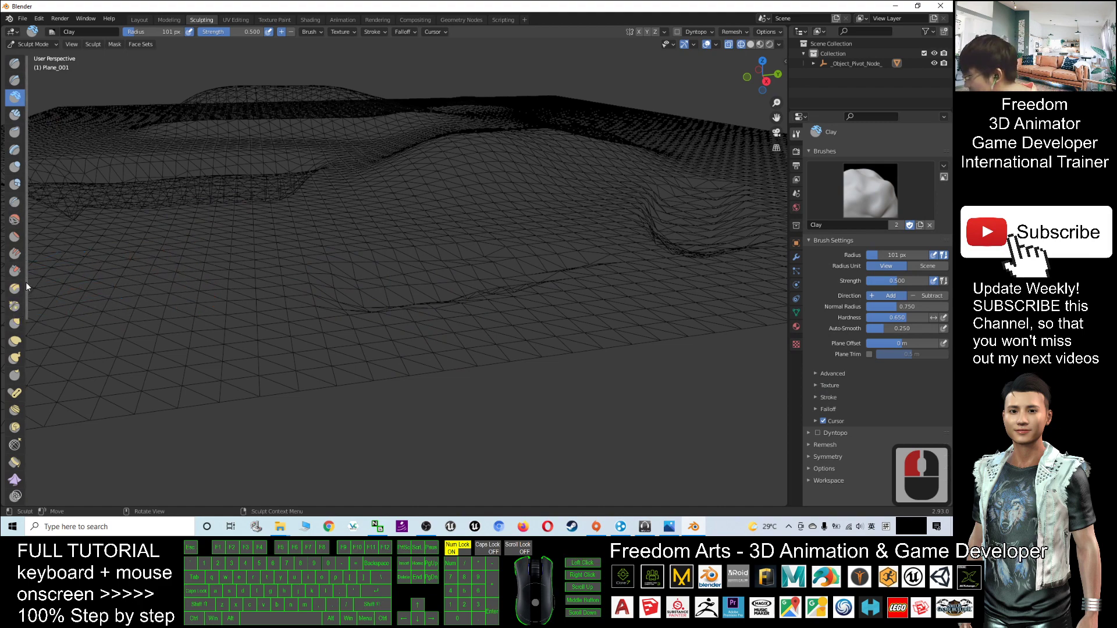
click(15, 254)
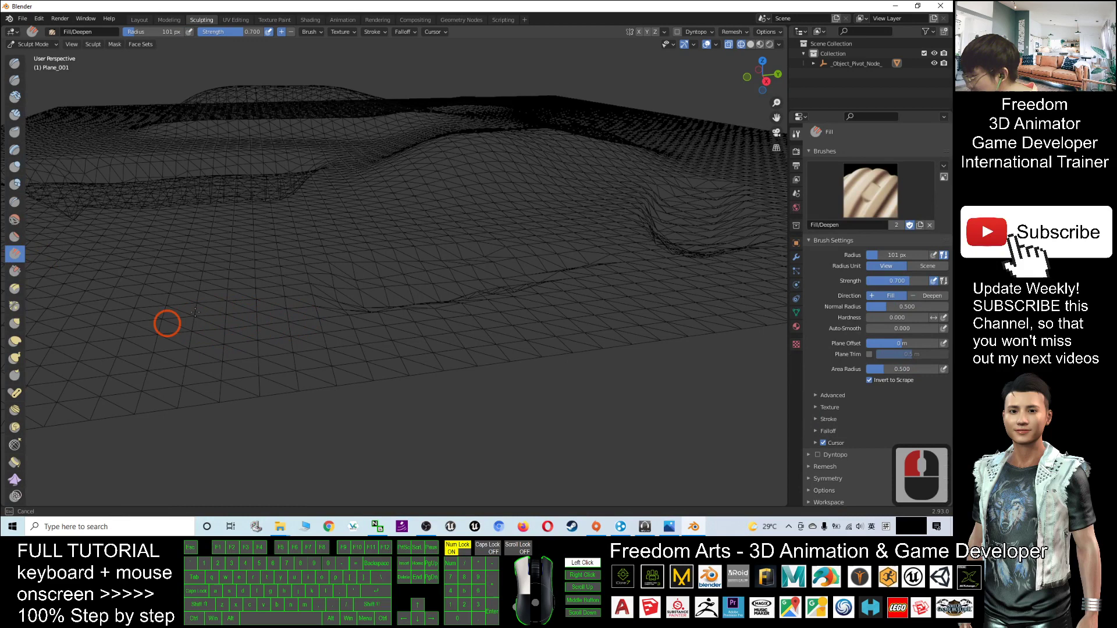
click(15, 202)
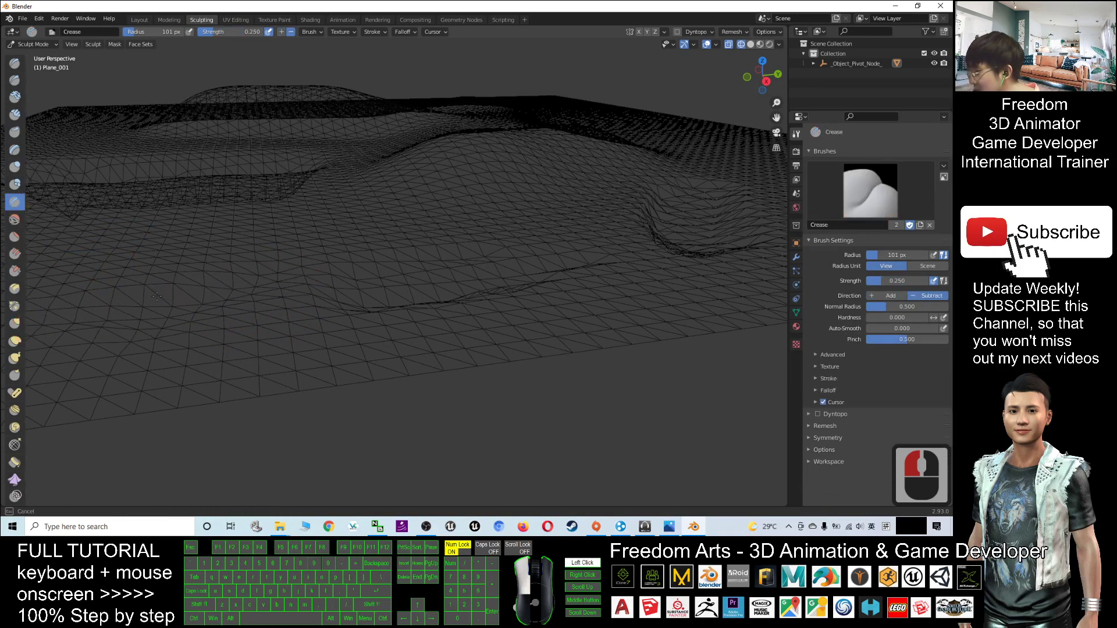
middle_drag(262, 271, 297, 245)
mouse_move(440, 188)
mouse_down()
mouse_move(452, 212)
mouse_move(436, 205)
mouse_up()
middle_drag(454, 280, 471, 262)
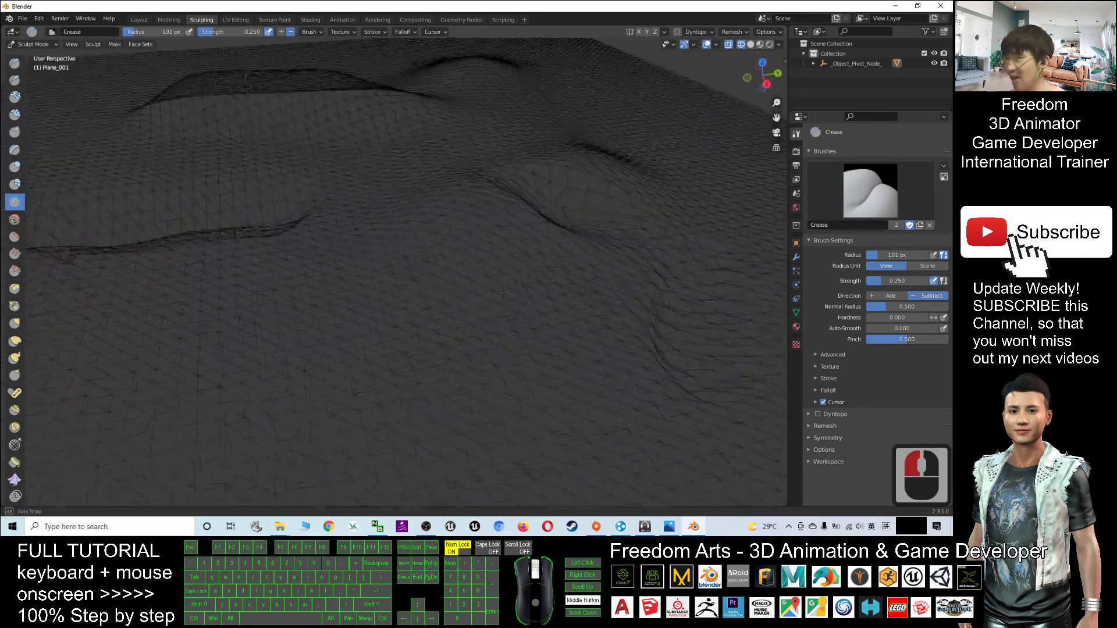
Restore textured shading, shrink Blender to a floating window over the desktop and list the export formats
click(762, 45)
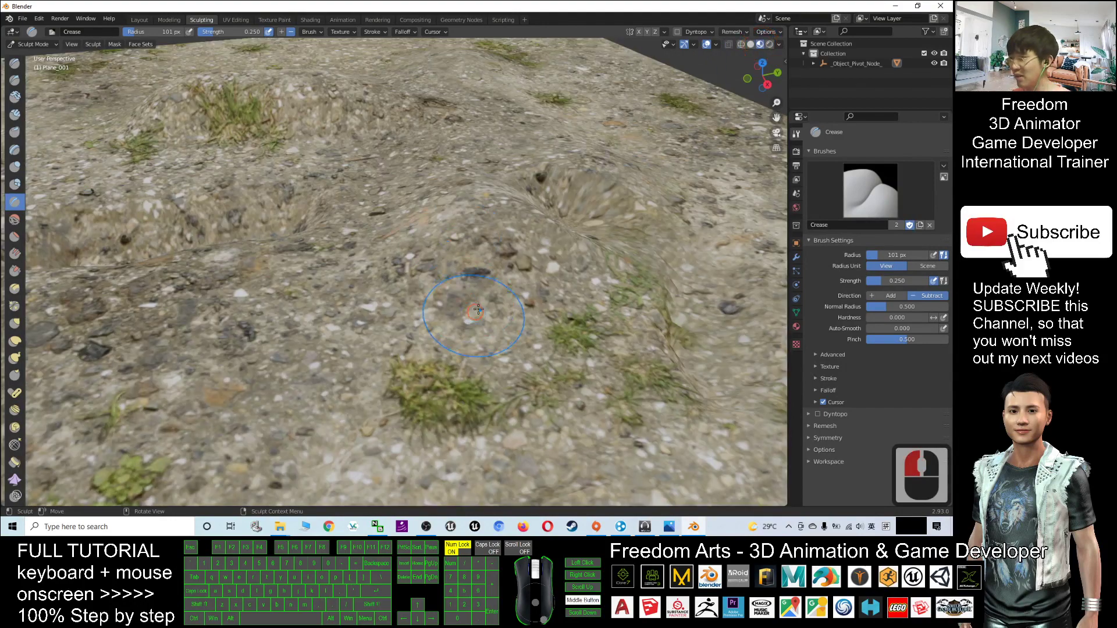
scroll(477, 311, down, 4)
scroll(469, 274, up, 3)
scroll(469, 272, up, 3)
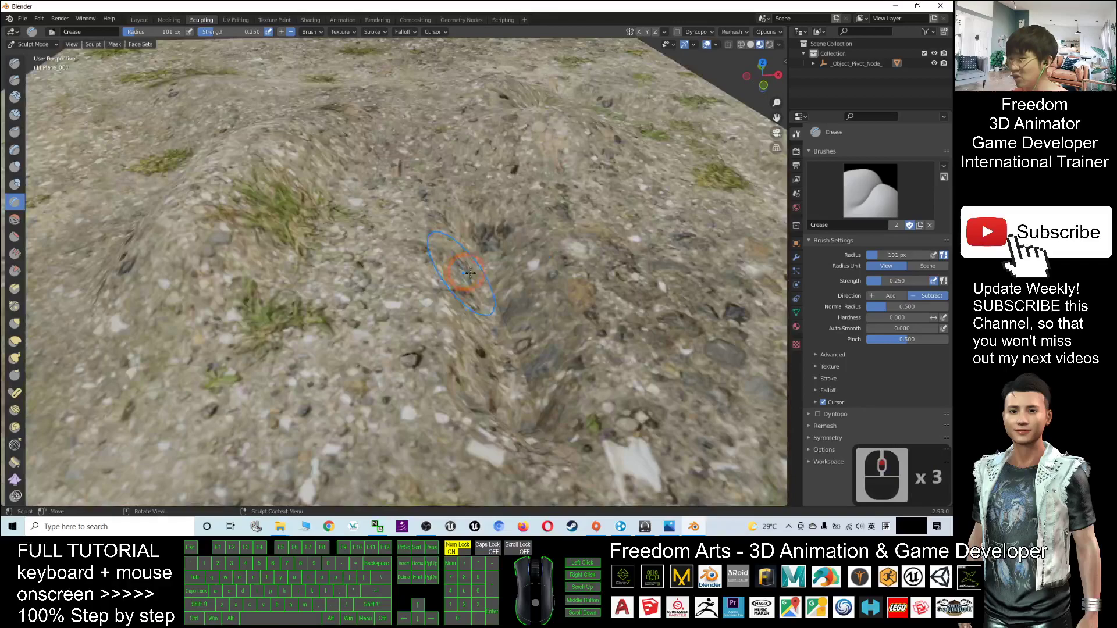
scroll(469, 273, down, 4)
mouse_move(393, 332)
middle_down()
mouse_move(434, 317)
mouse_move(367, 350)
mouse_move(354, 323)
middle_up()
scroll(434, 317, up, 3)
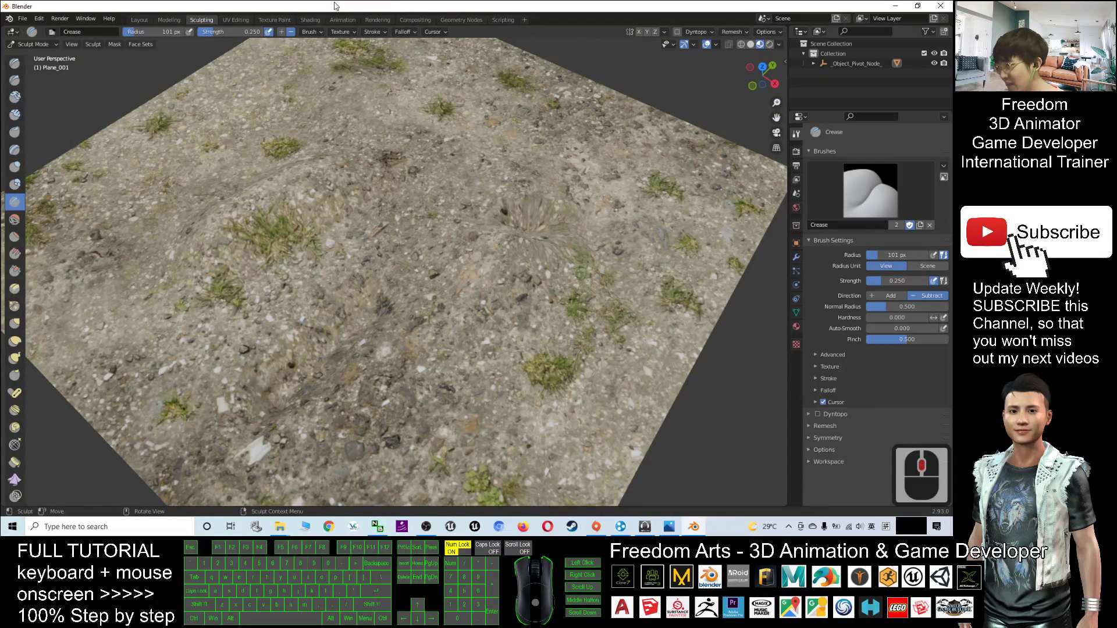
drag(335, 6, 541, 33)
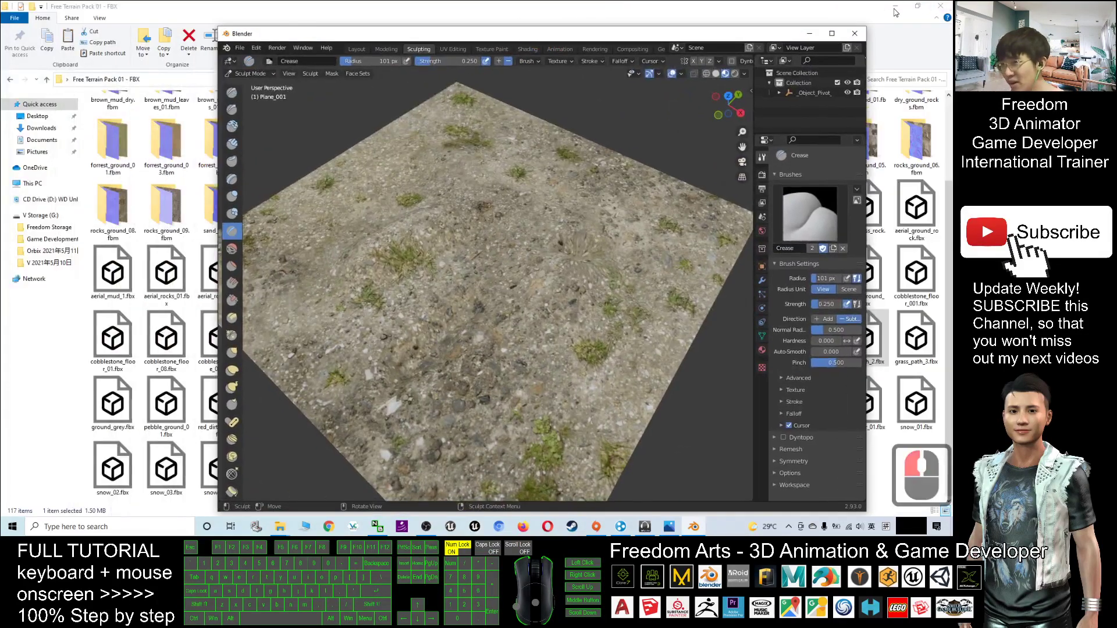
click(896, 9)
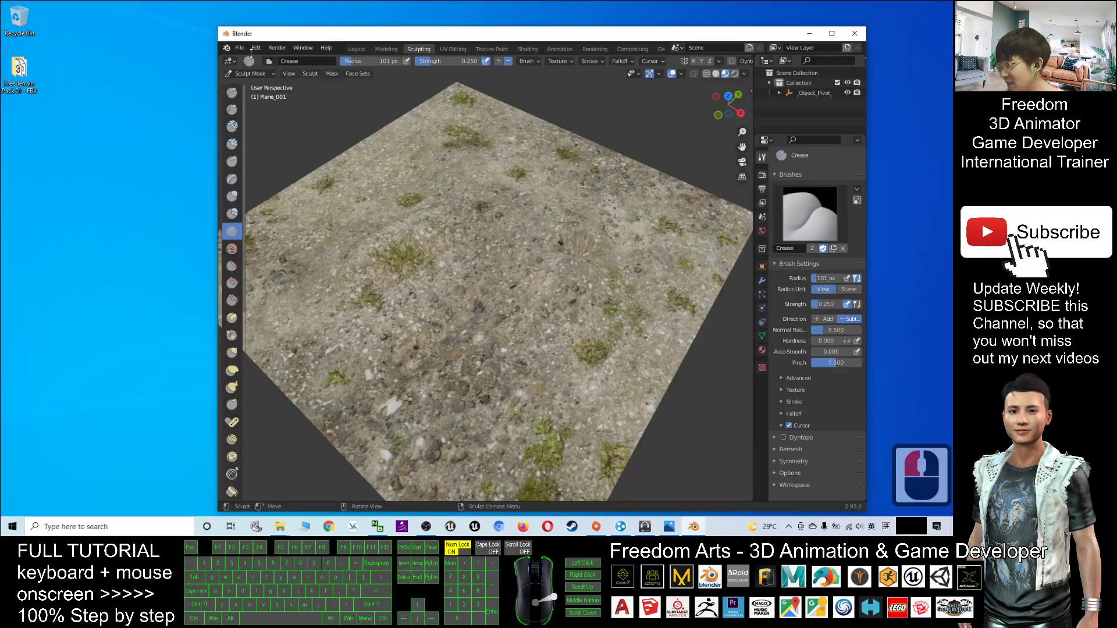
click(240, 49)
mouse_move(254, 191)
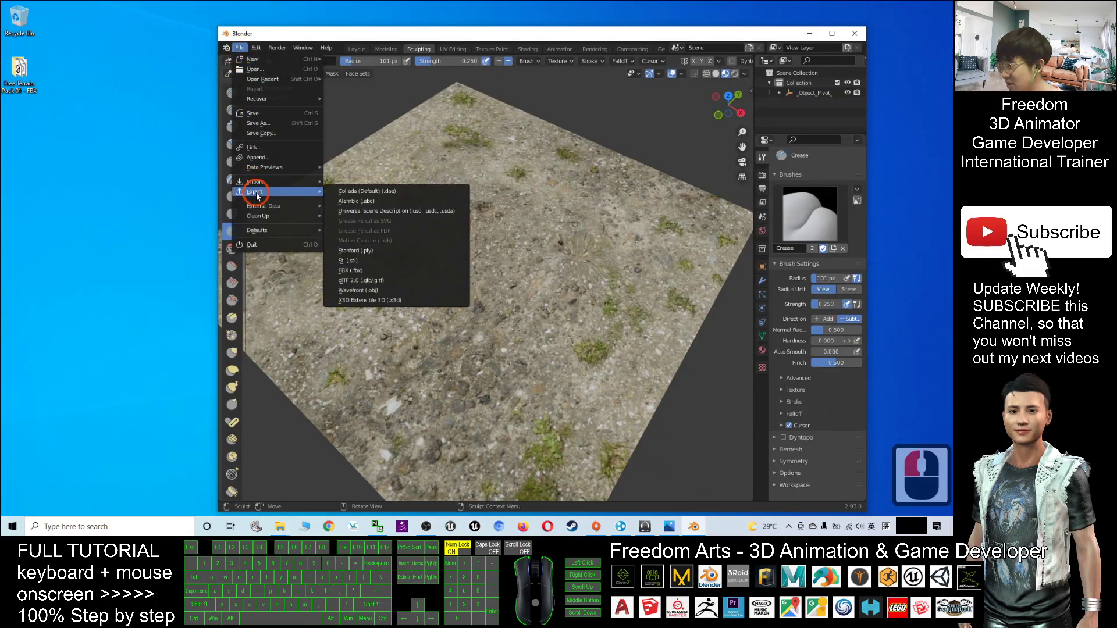
Start an FBX export to the Desktop named 'terrain 01 demo'
click(353, 271)
click(309, 222)
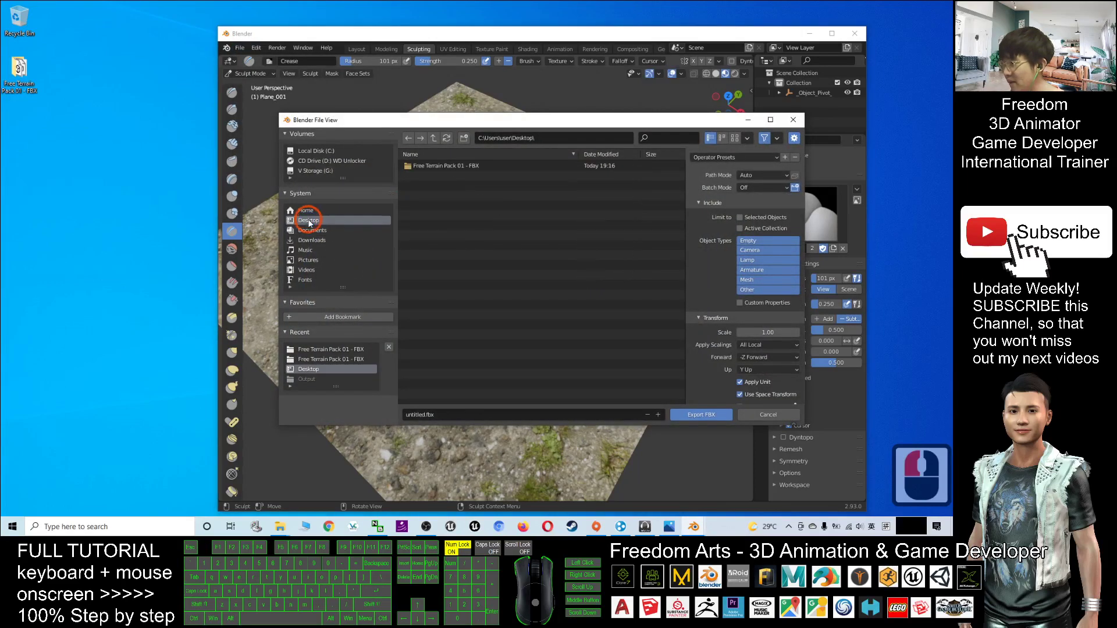
double_click(429, 414)
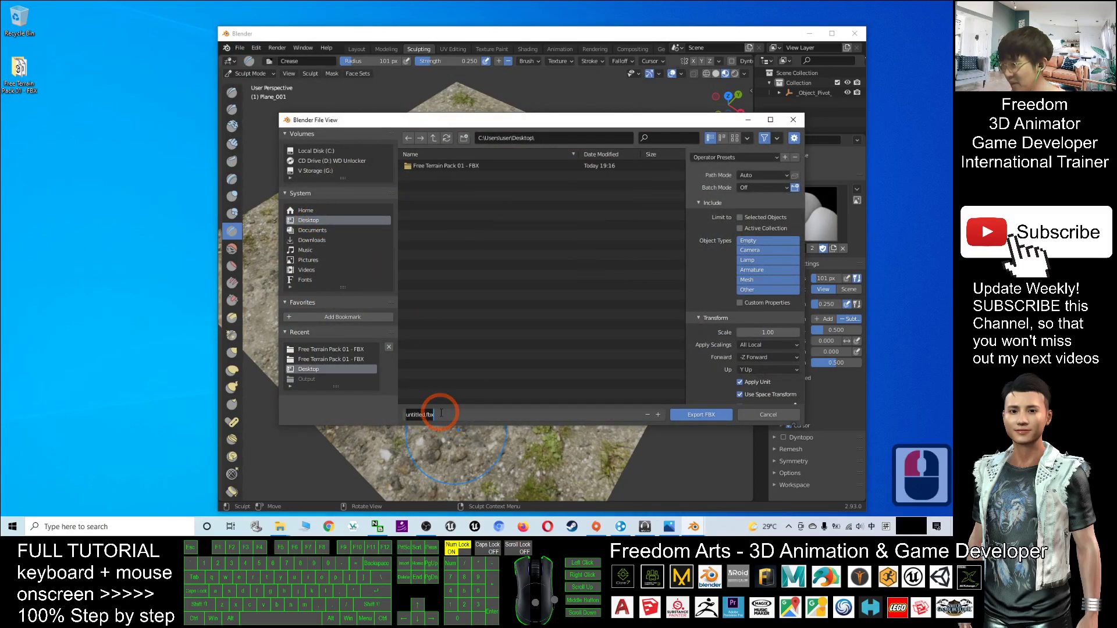
text(terr)
key(BackSpace)
key(BackSpace)
key(BackSpace)
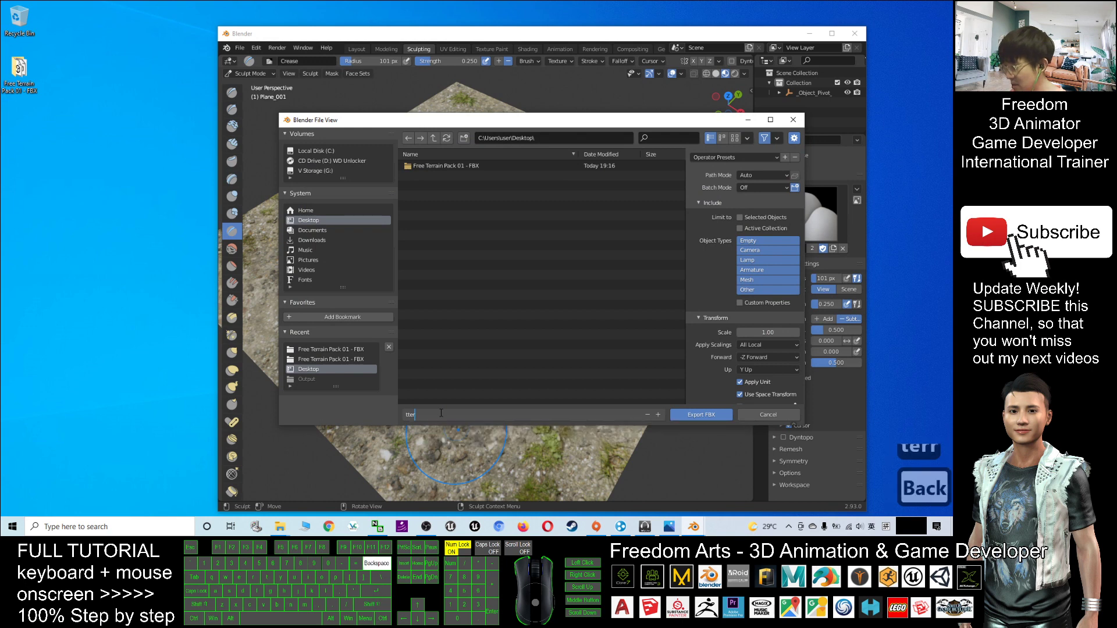
key(BackSpace)
key(BackSpace)
text(terrain)
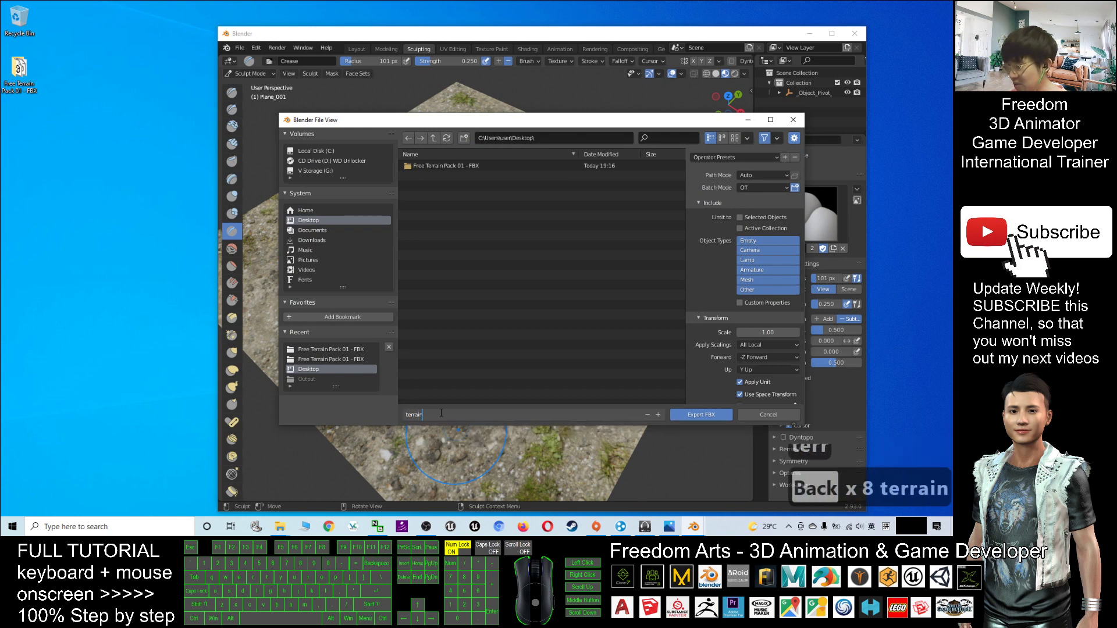
text( 01)
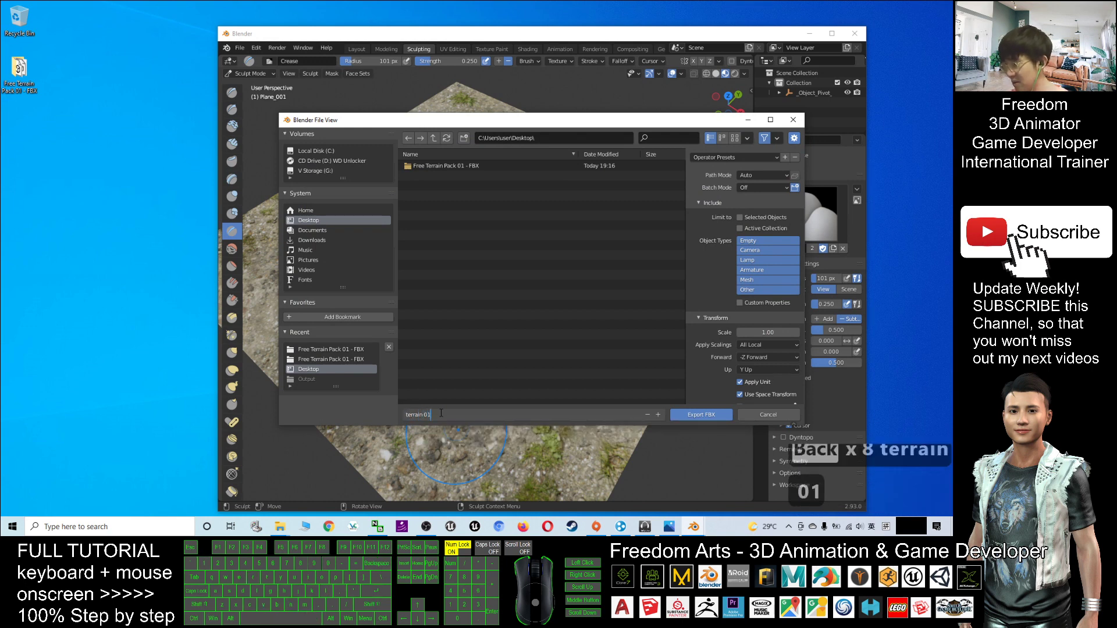
text( demo.fbx)
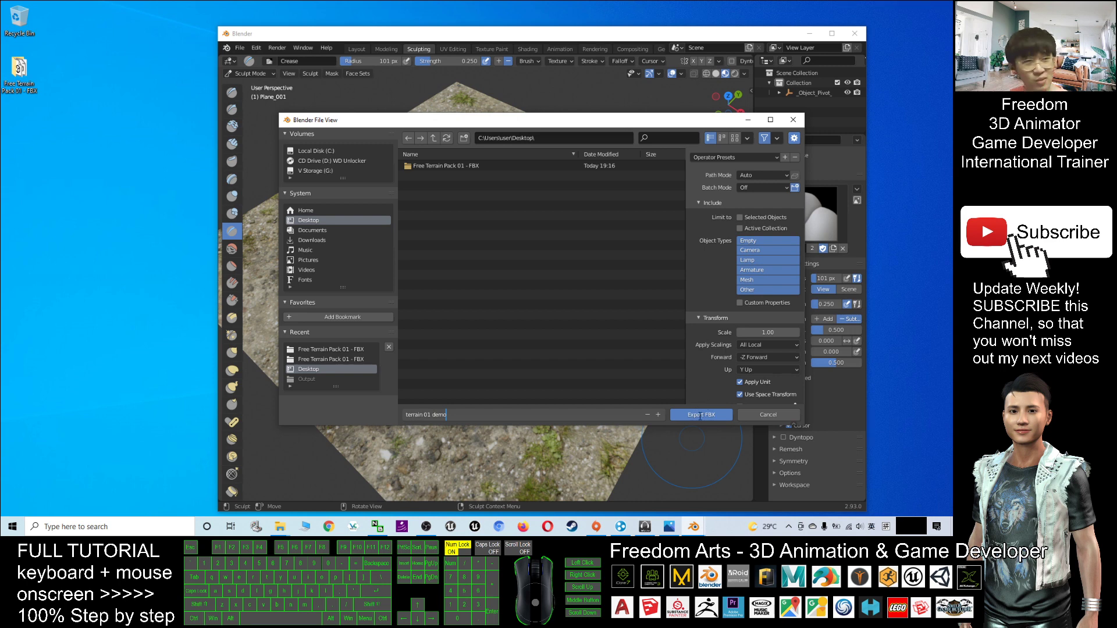
Set Path Mode to Copy with Embed Textures enabled and export the FBX
click(761, 174)
click(761, 175)
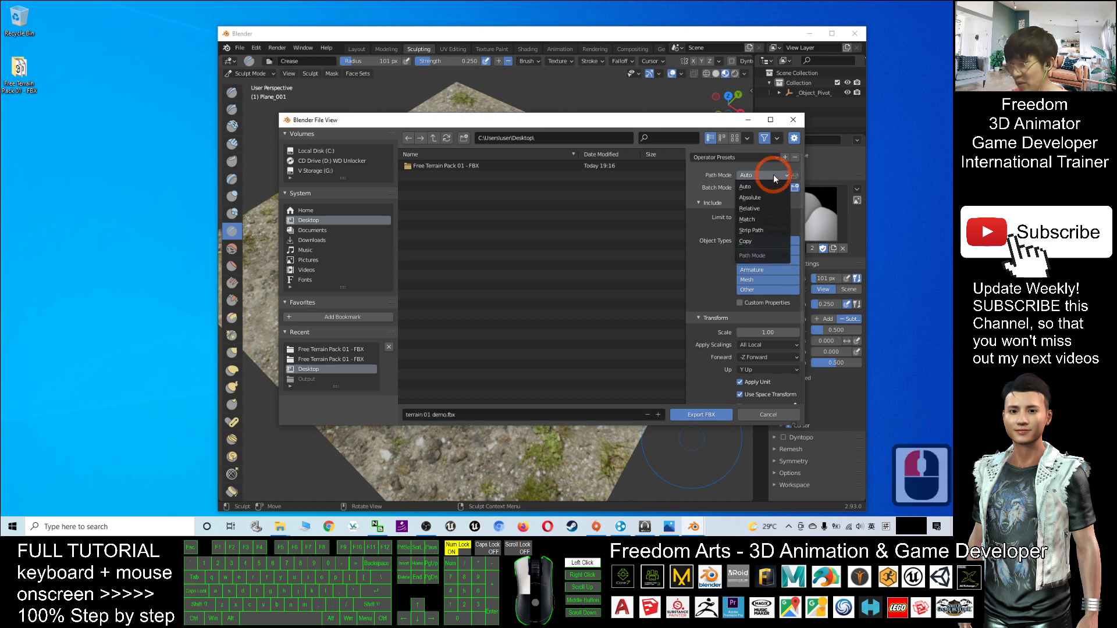
click(751, 242)
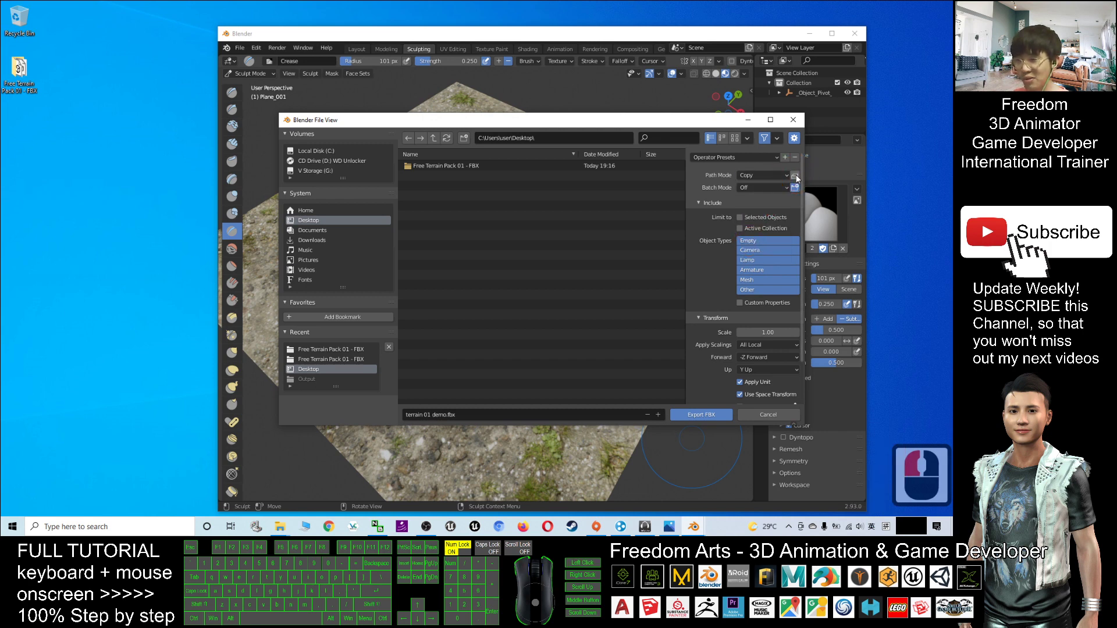
click(795, 178)
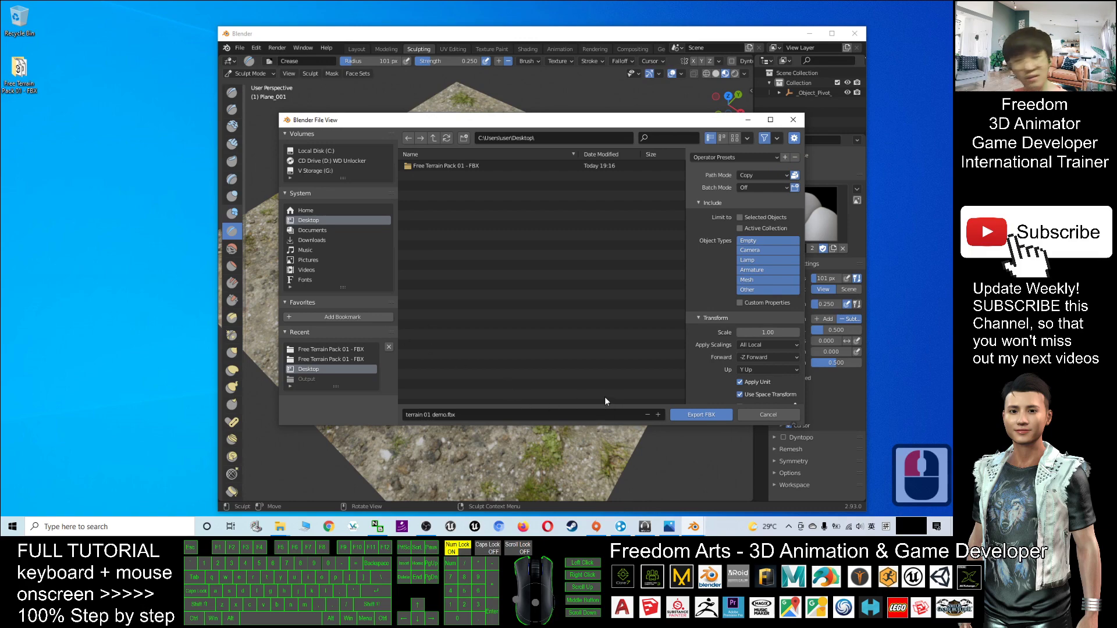
click(702, 416)
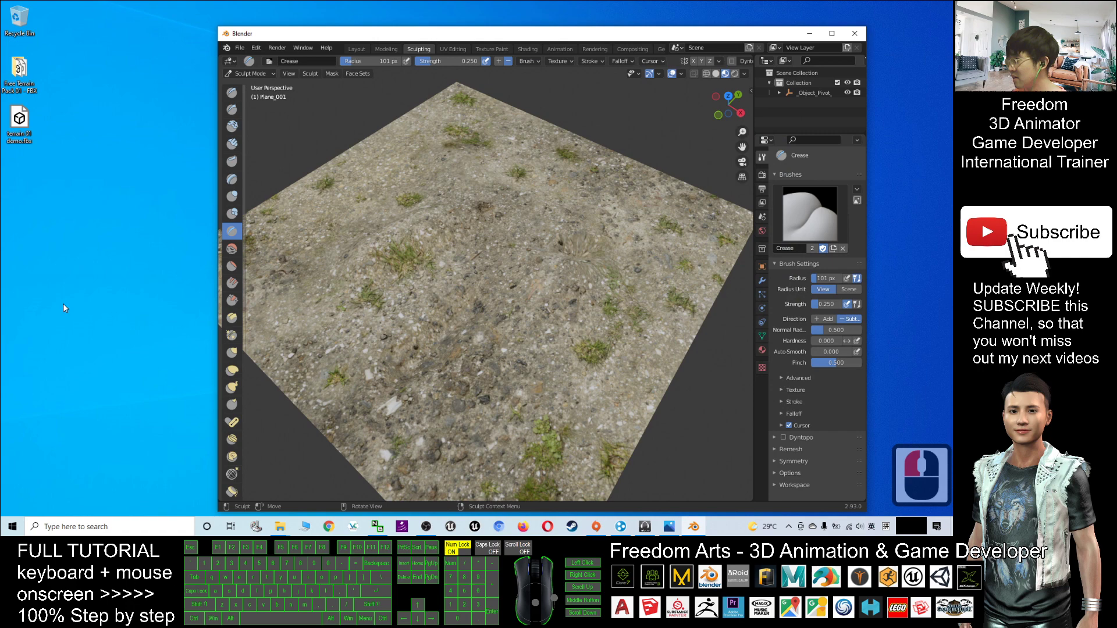
Inspect terrain 01 demo.fbx's mounds in 3D Viewer, then return to the terrain pack folder
double_click(19, 122)
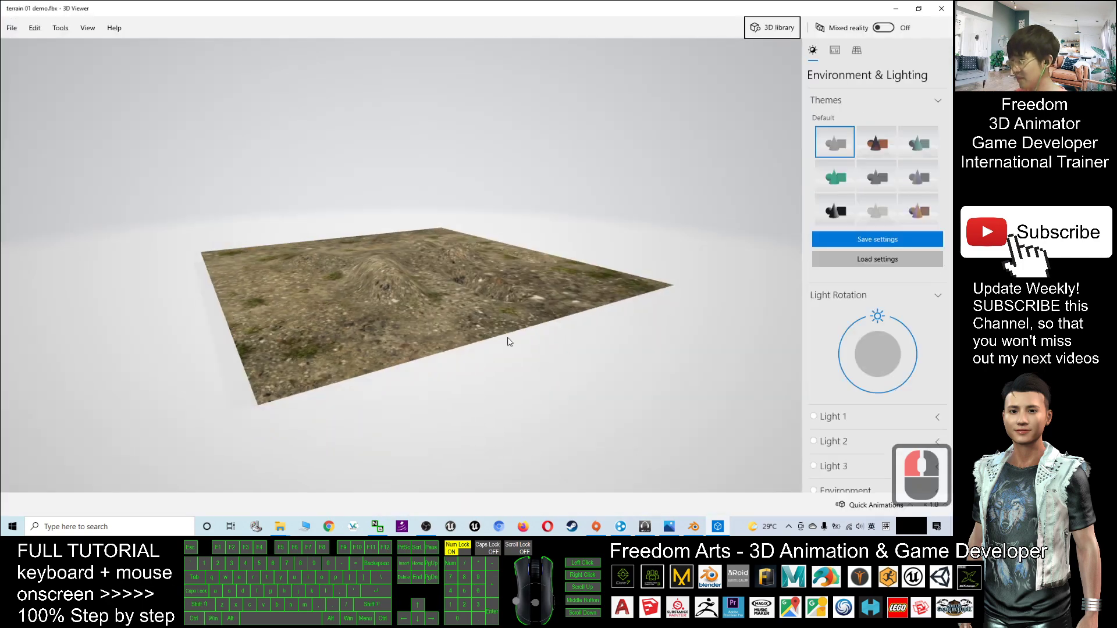
scroll(399, 283, up, 2)
scroll(433, 352, up, 2)
scroll(432, 352, down, 3)
scroll(490, 340, down, 3)
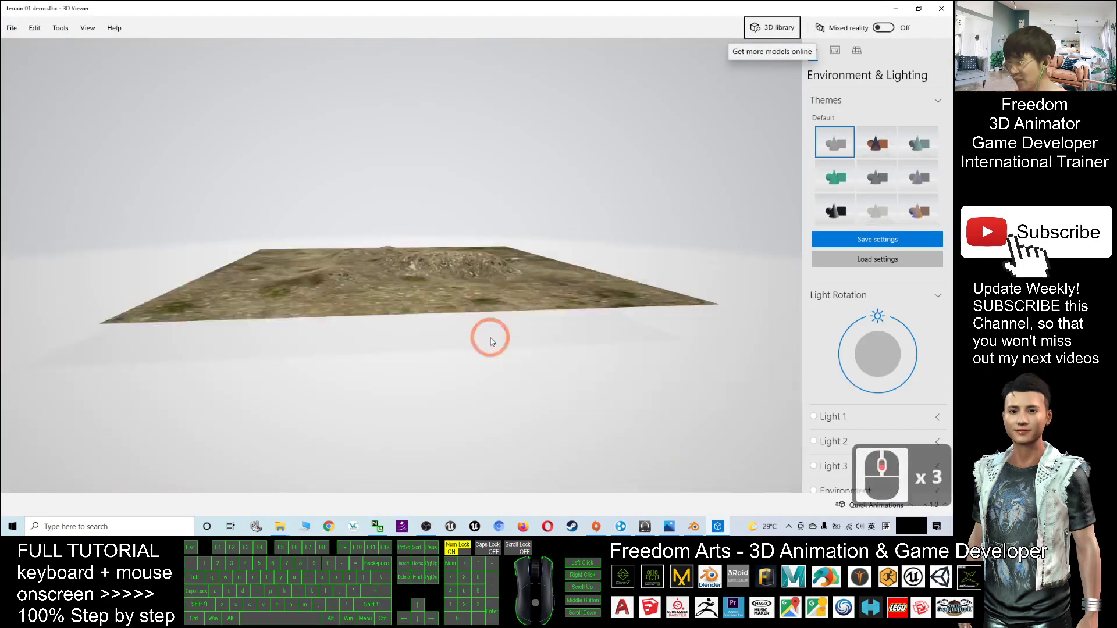
scroll(475, 287, up, 2)
scroll(502, 288, up, 3)
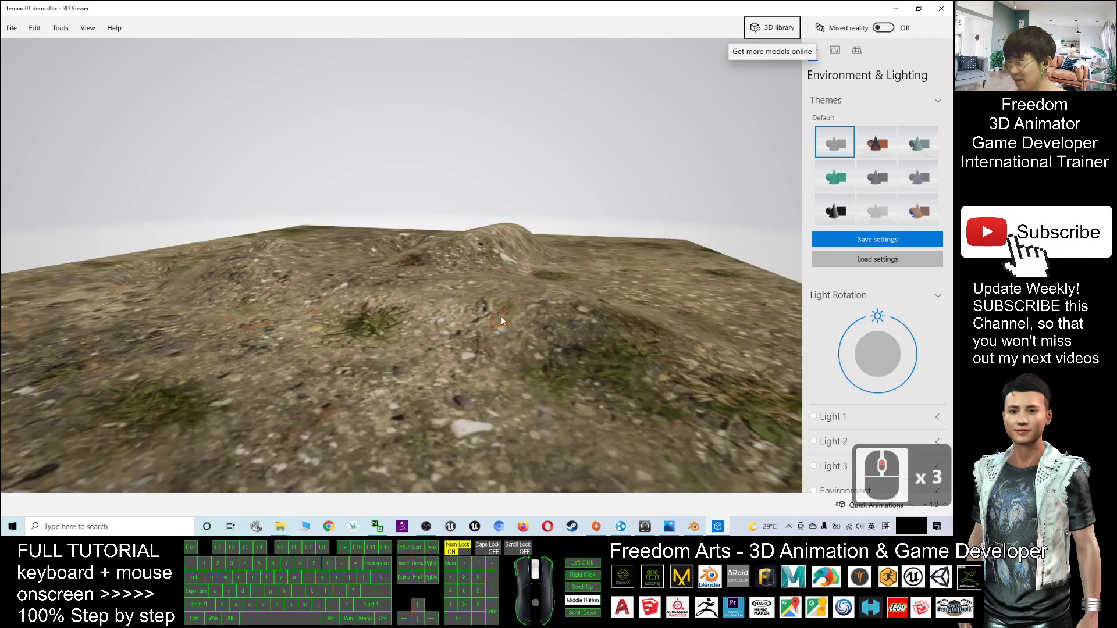
scroll(502, 321, down, 3)
scroll(532, 314, up, 3)
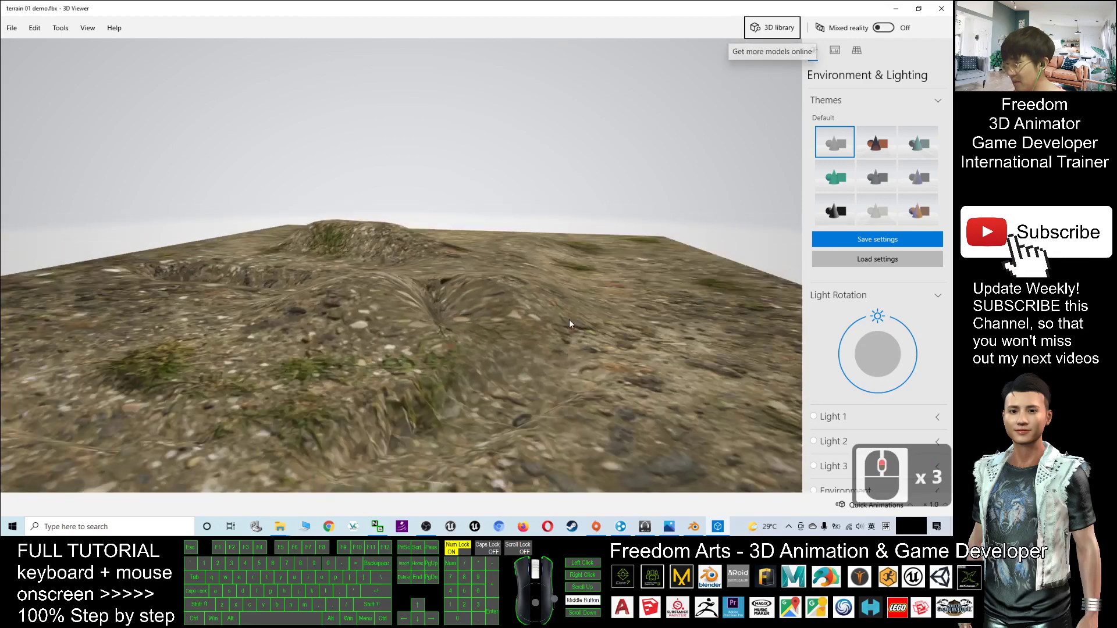
mouse_move(568, 320)
mouse_down()
mouse_move(629, 366)
mouse_move(654, 345)
mouse_move(495, 331)
mouse_up()
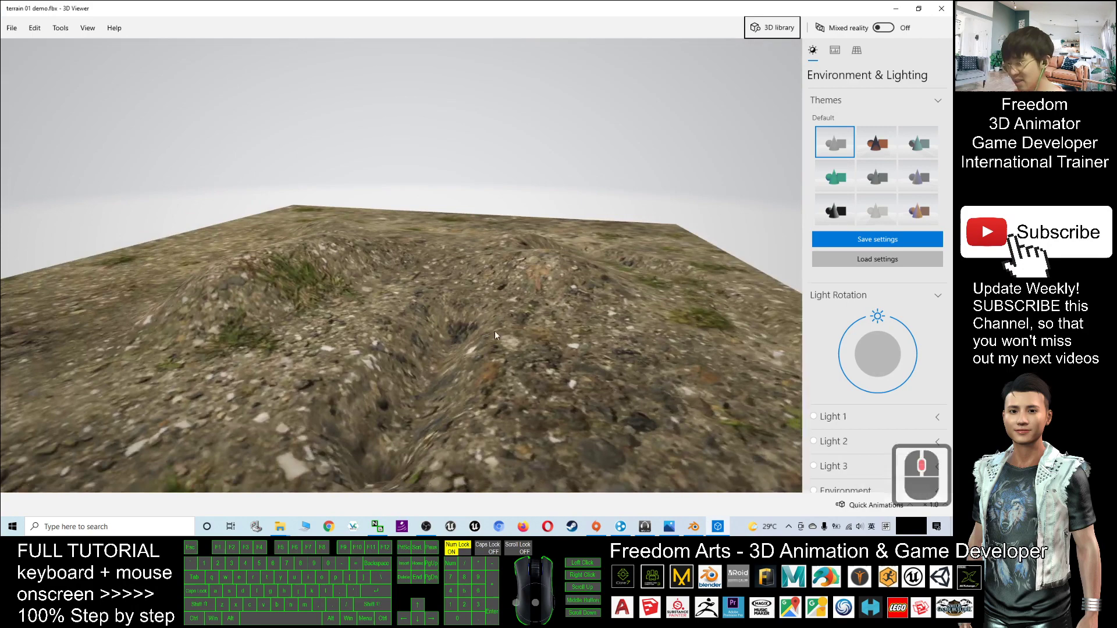
scroll(503, 352, up, 1)
scroll(505, 355, up, 2)
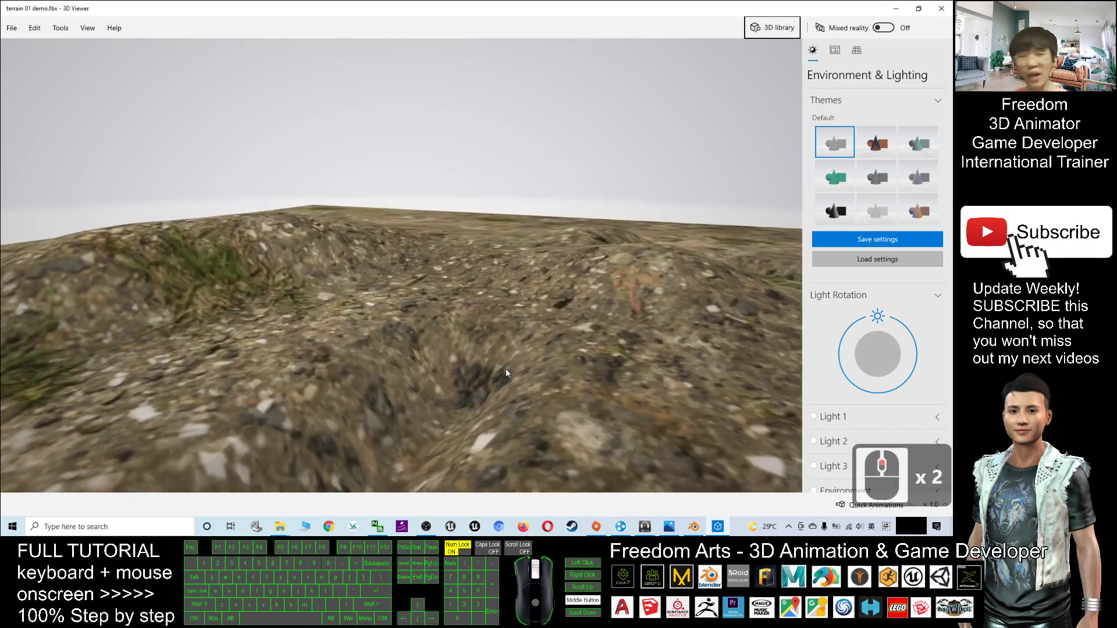
scroll(505, 368, down, 2)
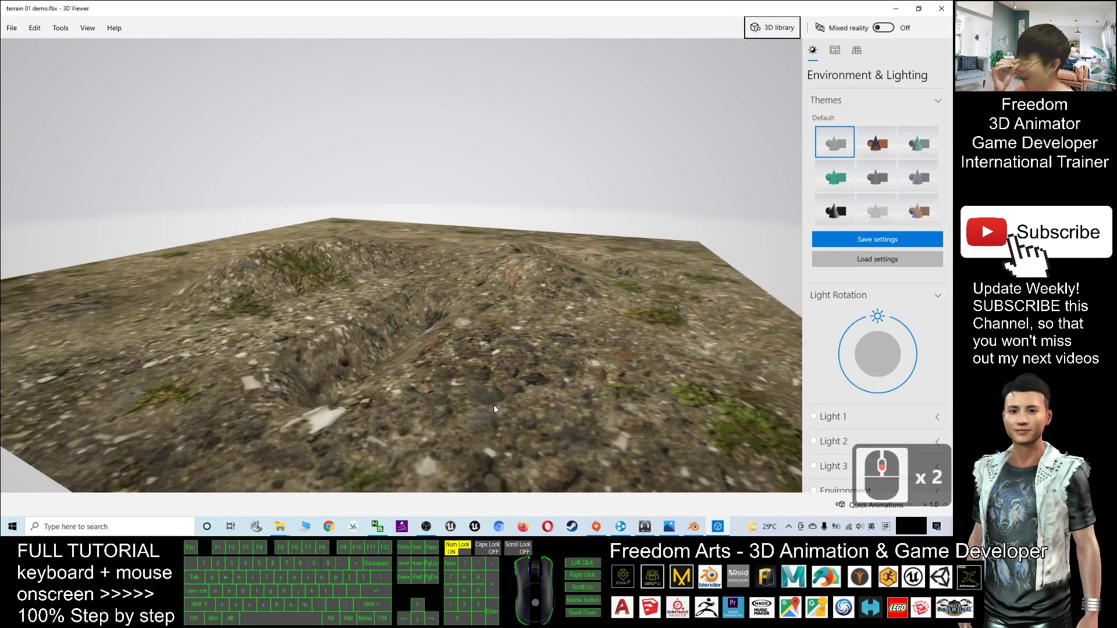
drag(493, 405, 456, 464)
scroll(457, 465, up, 2)
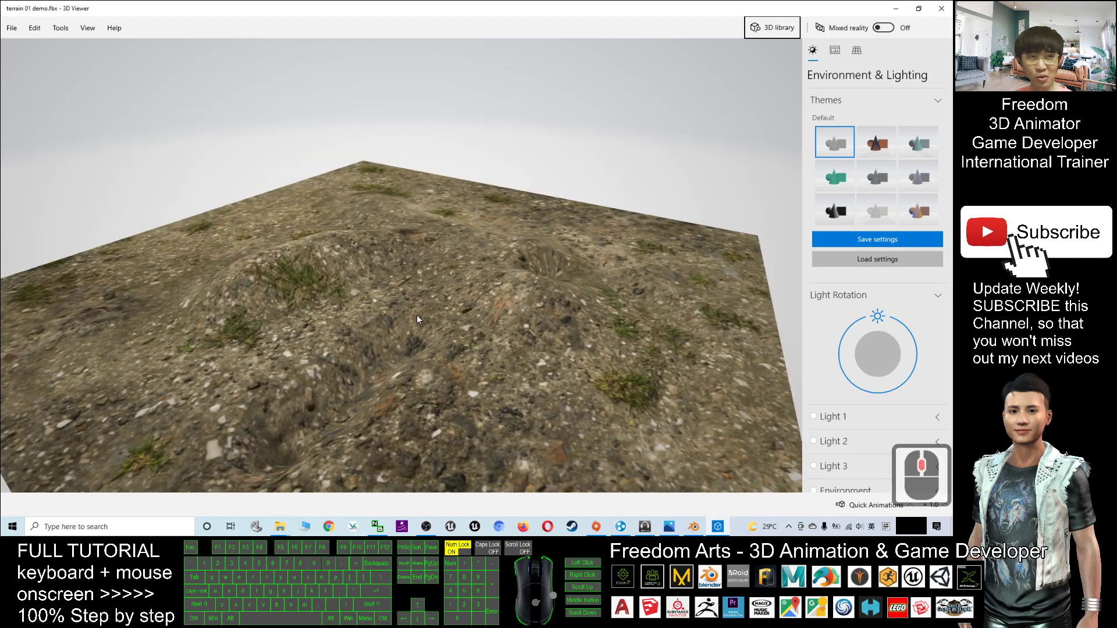
mouse_move(579, 291)
mouse_down()
mouse_move(523, 323)
mouse_move(528, 358)
mouse_move(519, 233)
mouse_up()
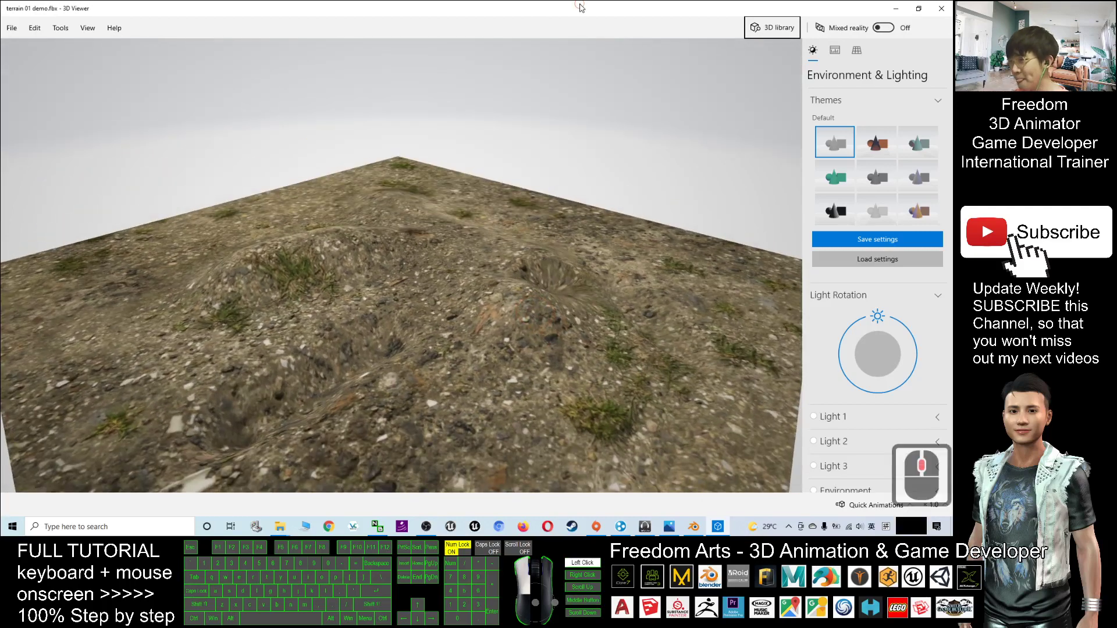
drag(489, 8, 488, 2)
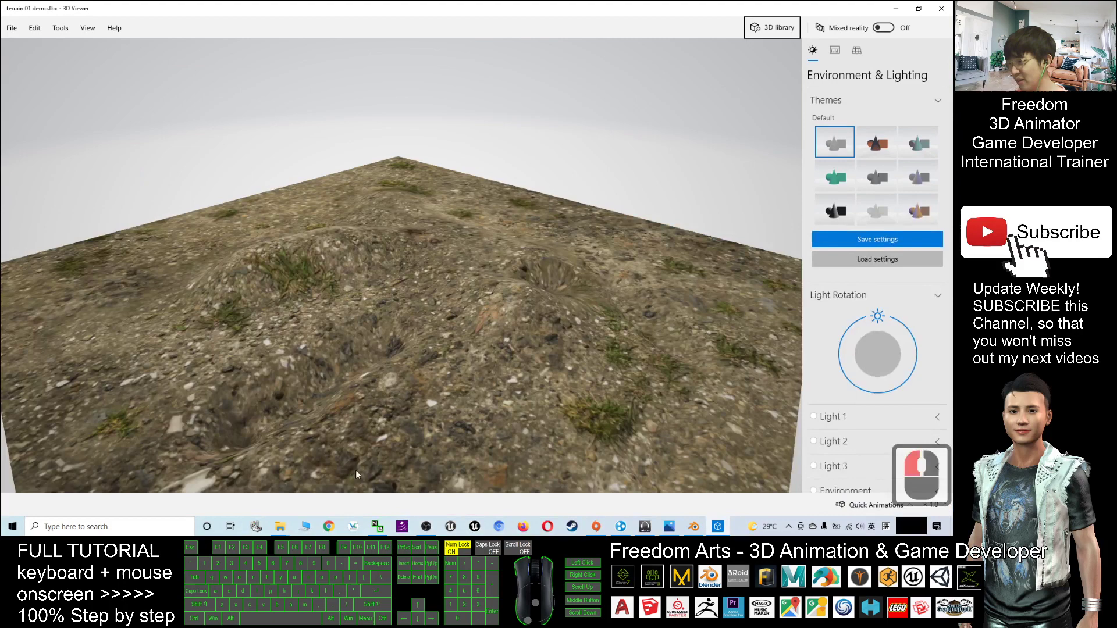
click(279, 526)
click(279, 479)
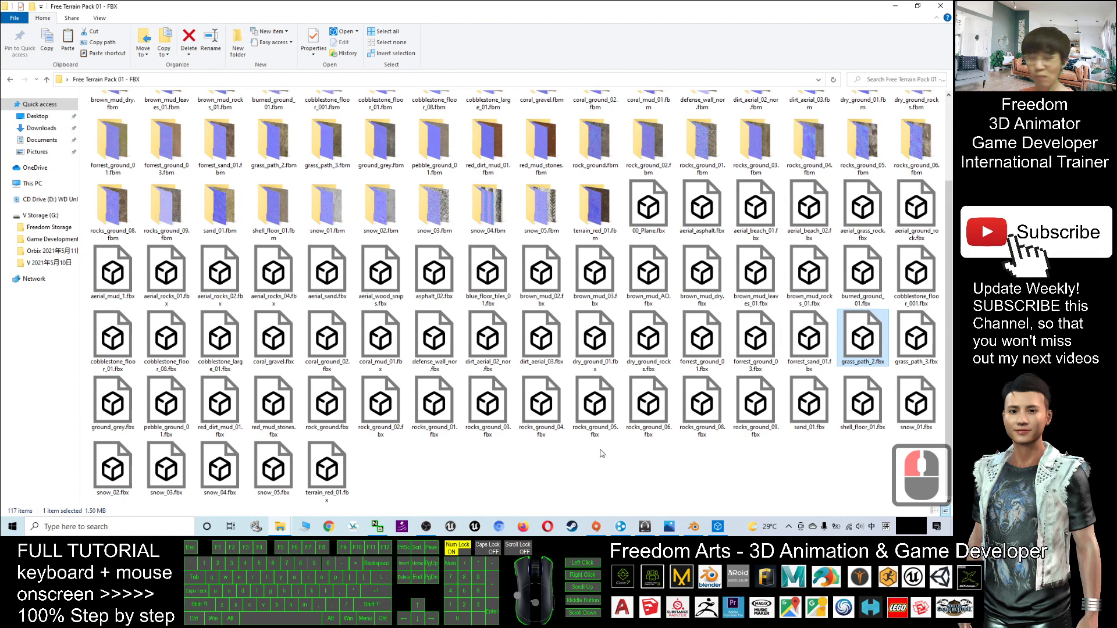
Preview dirt_aerial_03.fbx in 3D Viewer, orbit the tile and close it
double_click(542, 341)
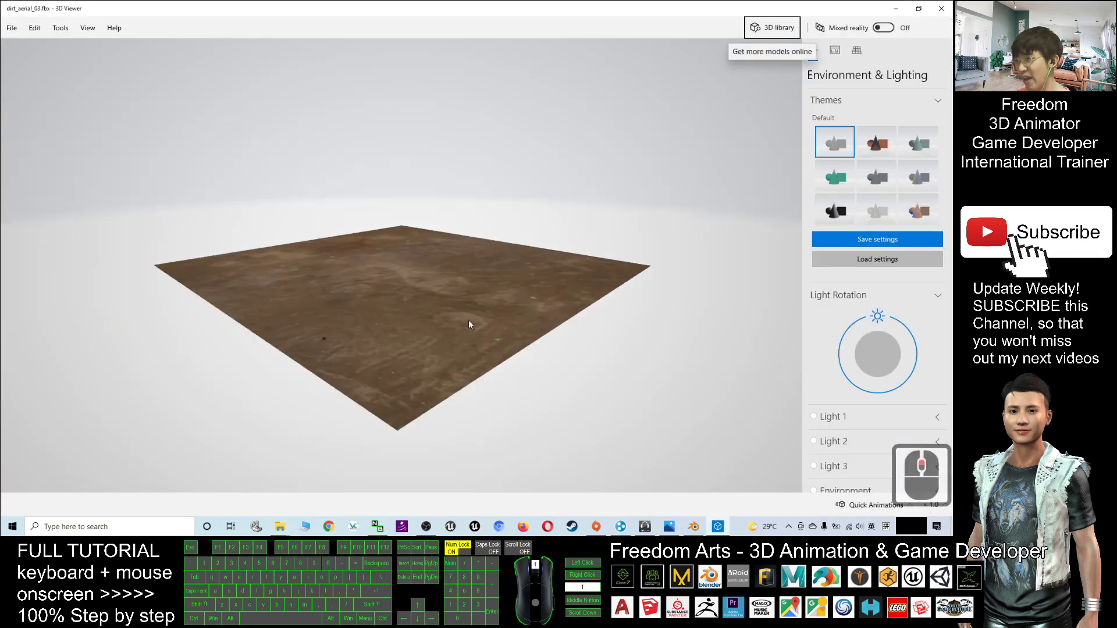
scroll(469, 321, up, 2)
scroll(468, 320, up, 2)
scroll(469, 321, up, 2)
scroll(468, 340, up, 2)
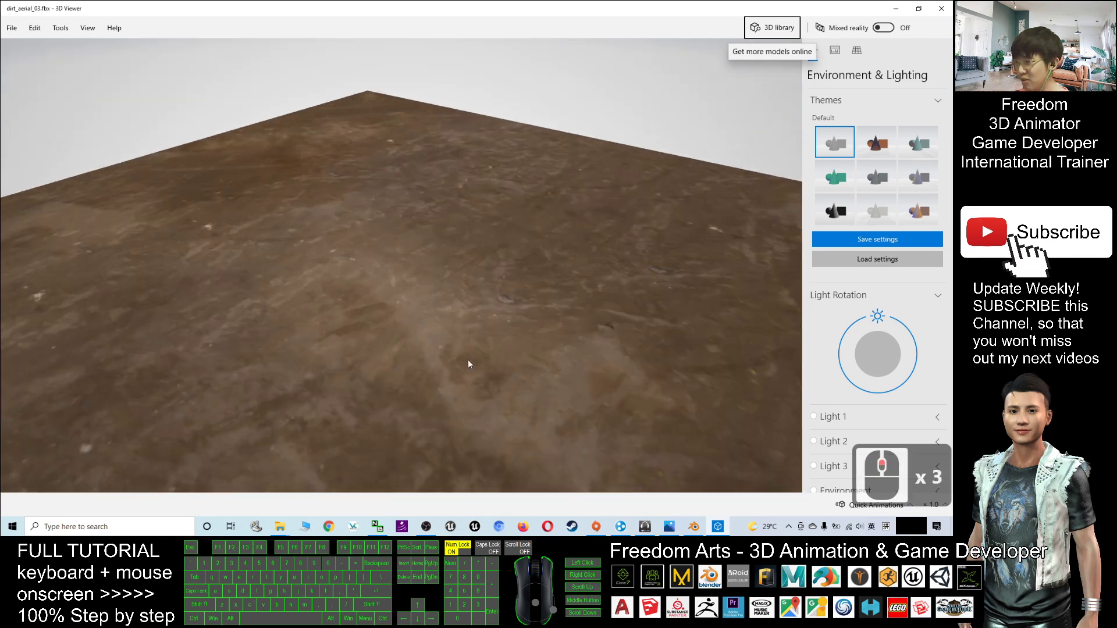
mouse_move(469, 364)
mouse_down()
mouse_move(550, 314)
mouse_move(550, 359)
mouse_up()
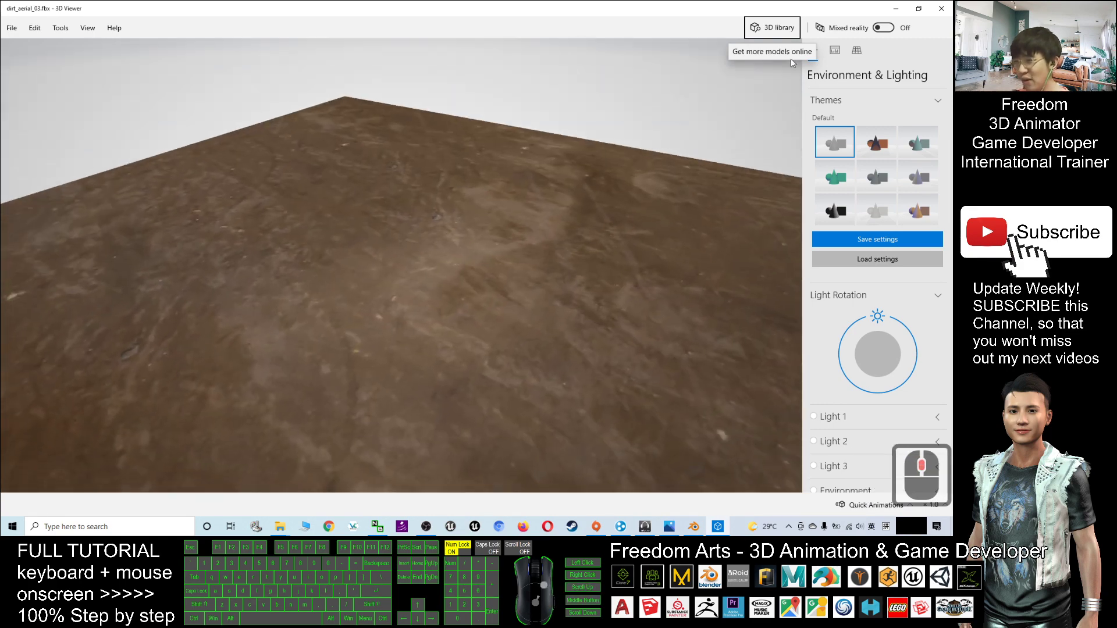
click(943, 10)
Inspect red_dirt_mud_01.fbx with rotated lighting and low angles, then close the viewer
double_click(219, 407)
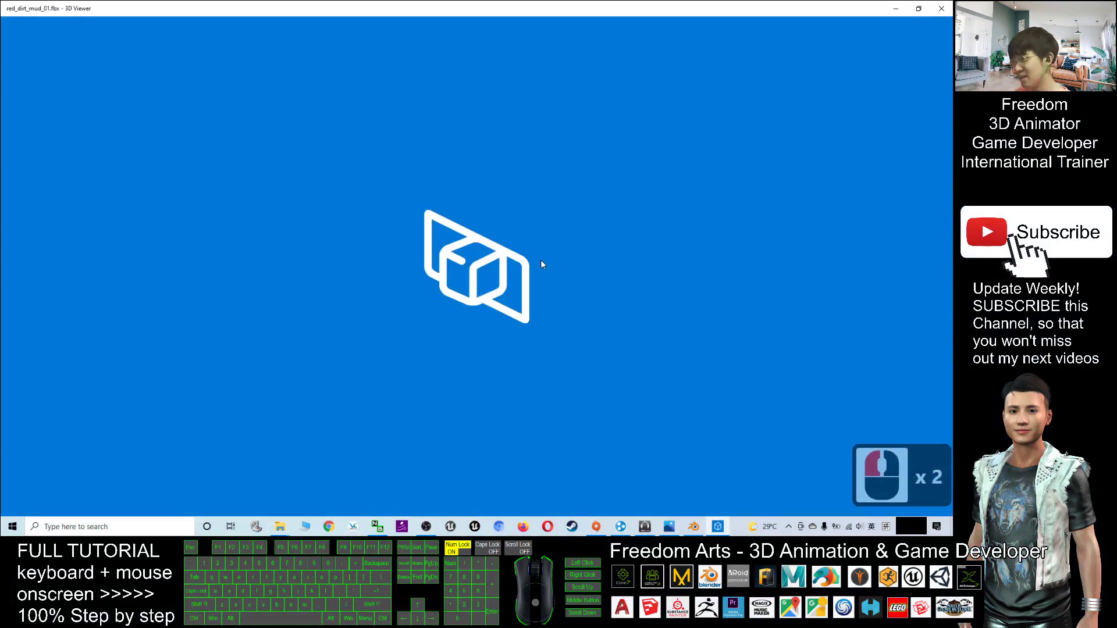
scroll(449, 293, up, 2)
scroll(449, 292, up, 2)
scroll(439, 349, up, 2)
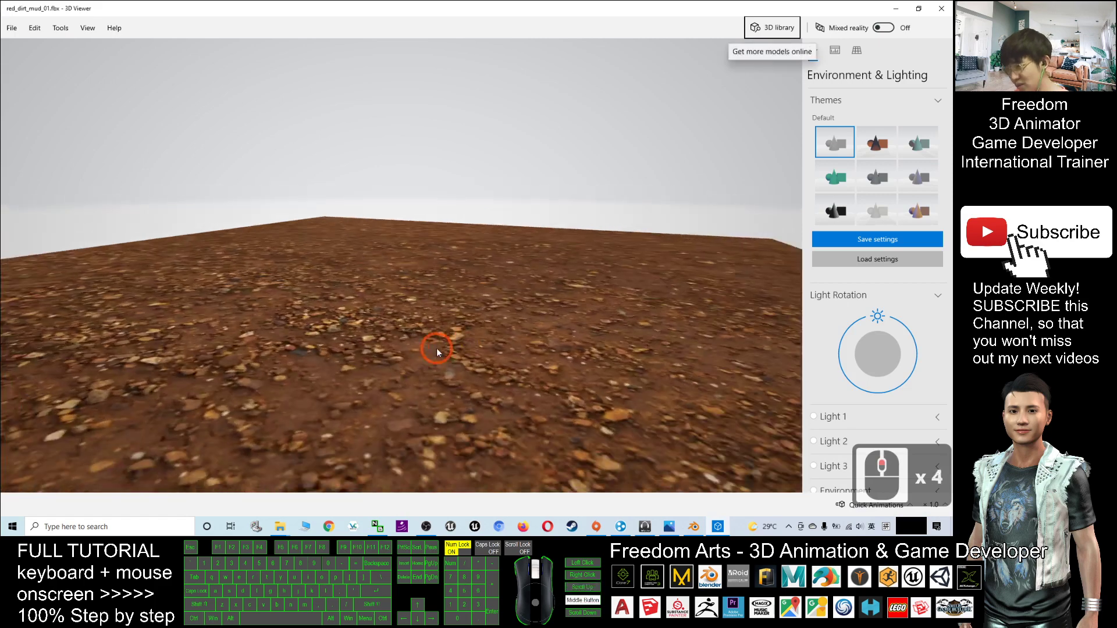
scroll(438, 349, up, 1)
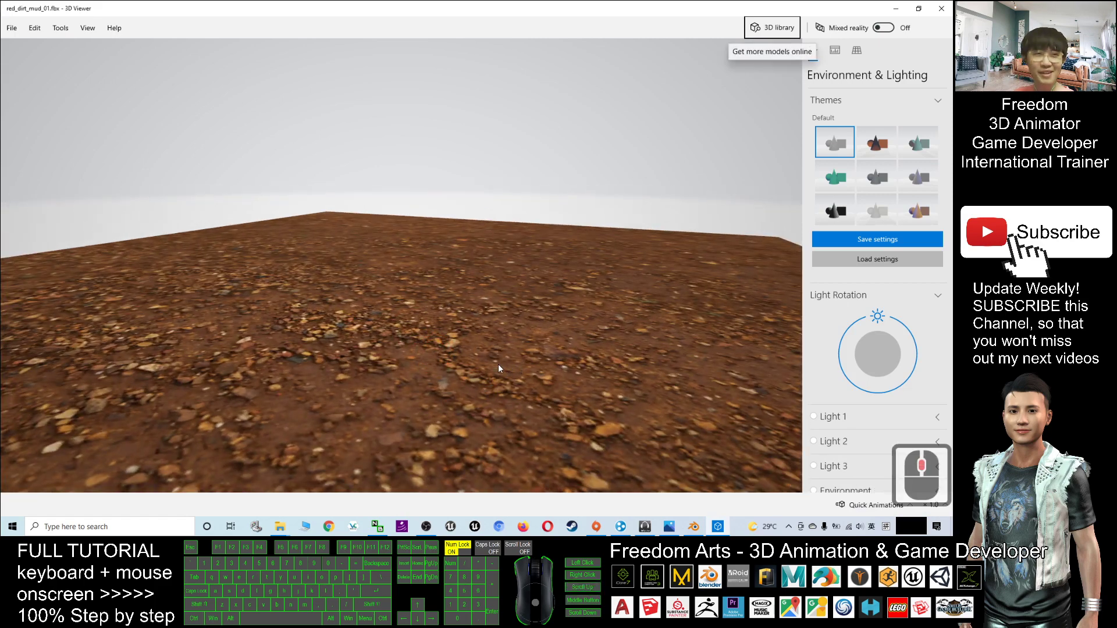
scroll(499, 364, down, 3)
scroll(498, 372, down, 3)
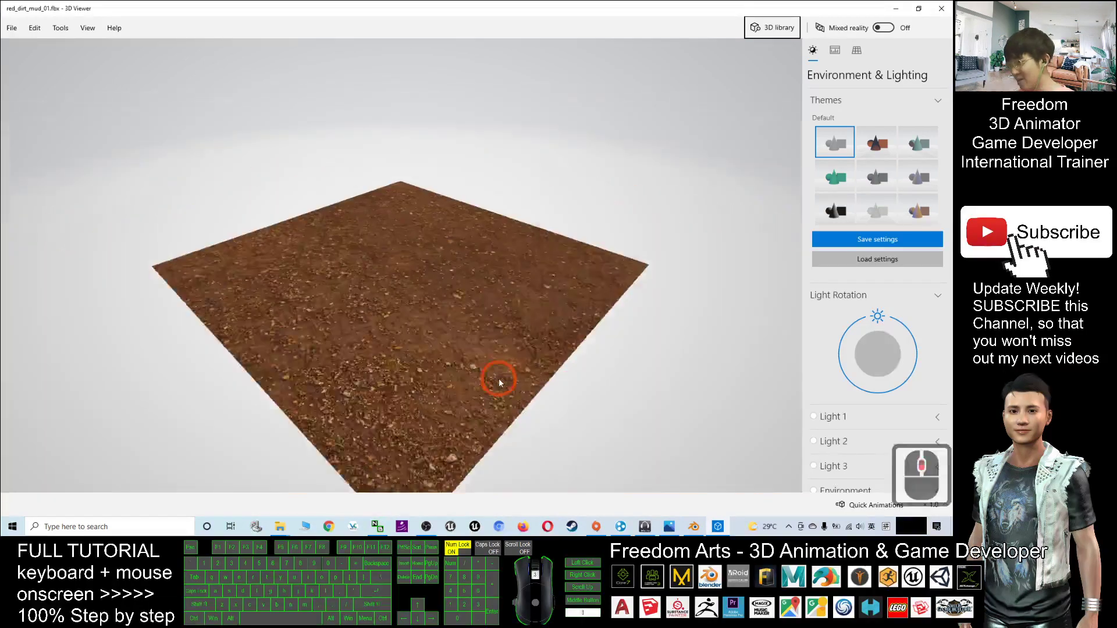
scroll(500, 381, up, 4)
scroll(501, 347, up, 1)
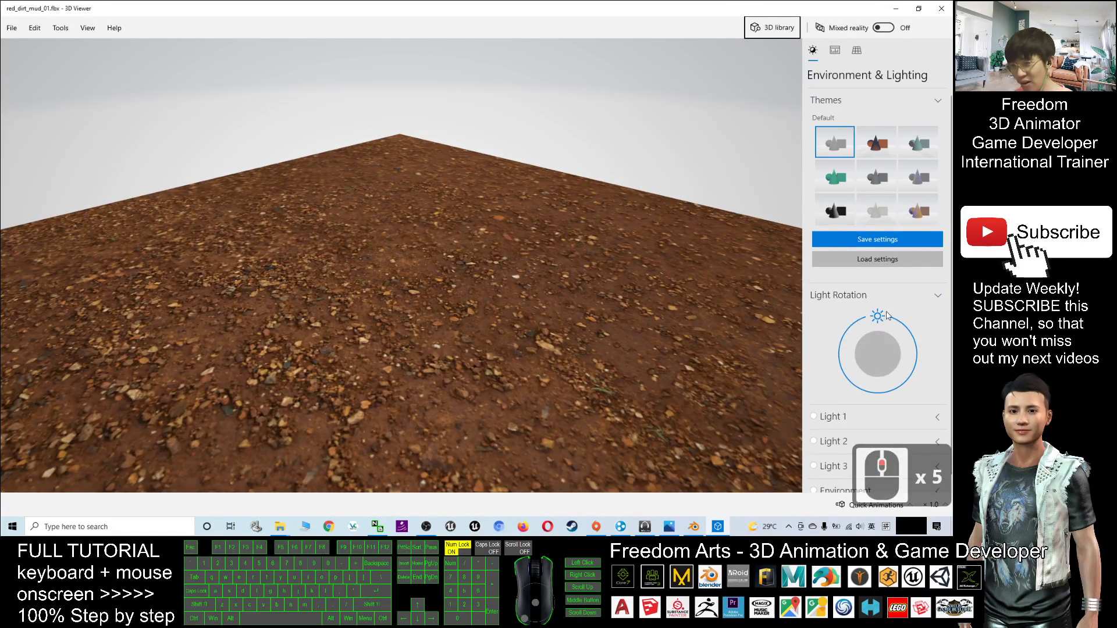
mouse_move(877, 316)
mouse_down()
mouse_move(942, 364)
mouse_move(938, 356)
mouse_up()
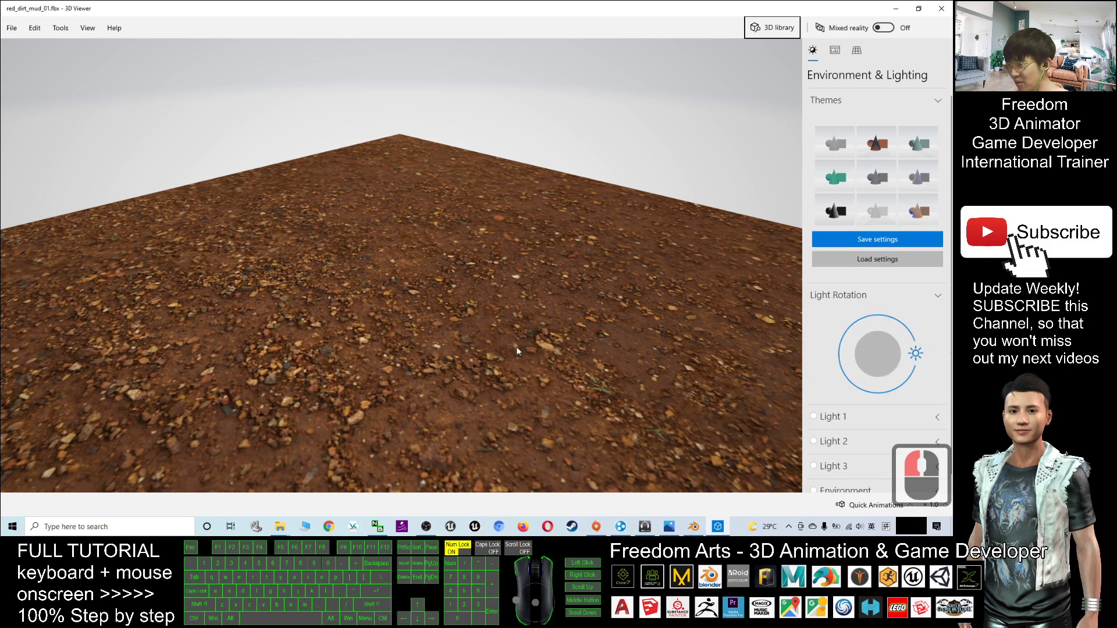
scroll(664, 150, down, 7)
scroll(396, 260, up, 5)
scroll(467, 294, up, 2)
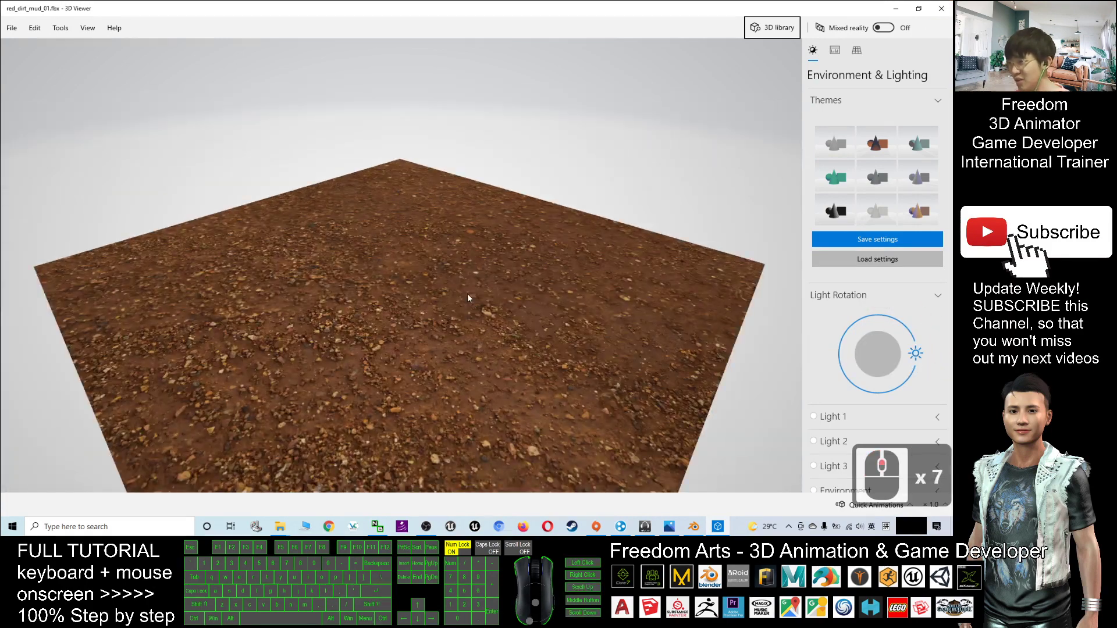
scroll(383, 404, up, 5)
scroll(262, 336, down, 4)
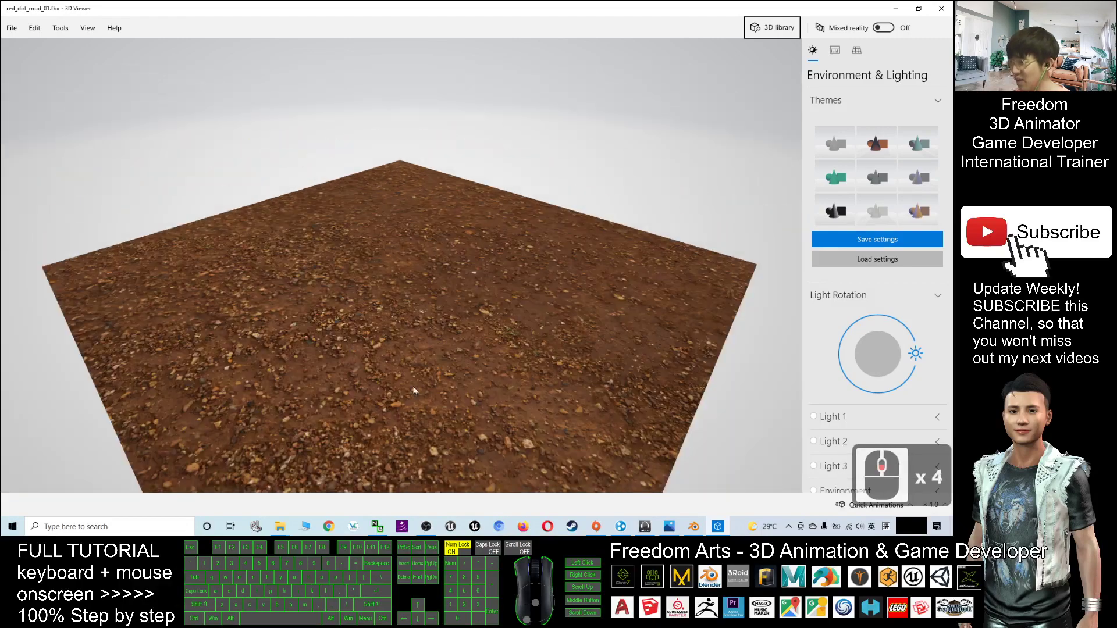
mouse_move(413, 386)
mouse_down()
mouse_move(409, 350)
mouse_move(410, 395)
mouse_move(418, 352)
mouse_move(412, 393)
mouse_up()
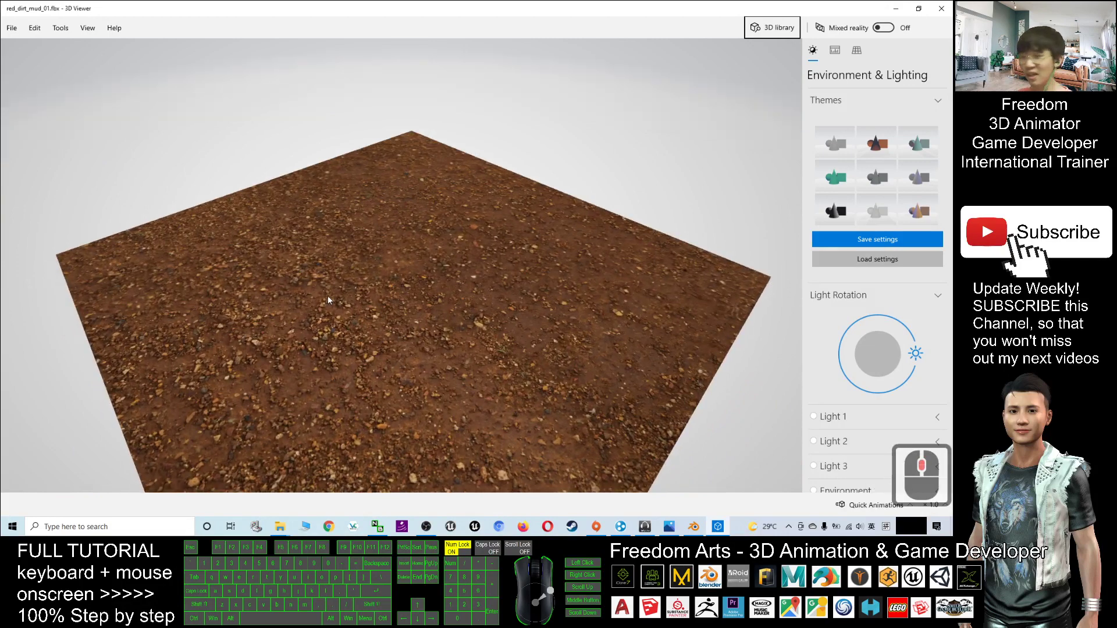
drag(531, 332, 664, 214)
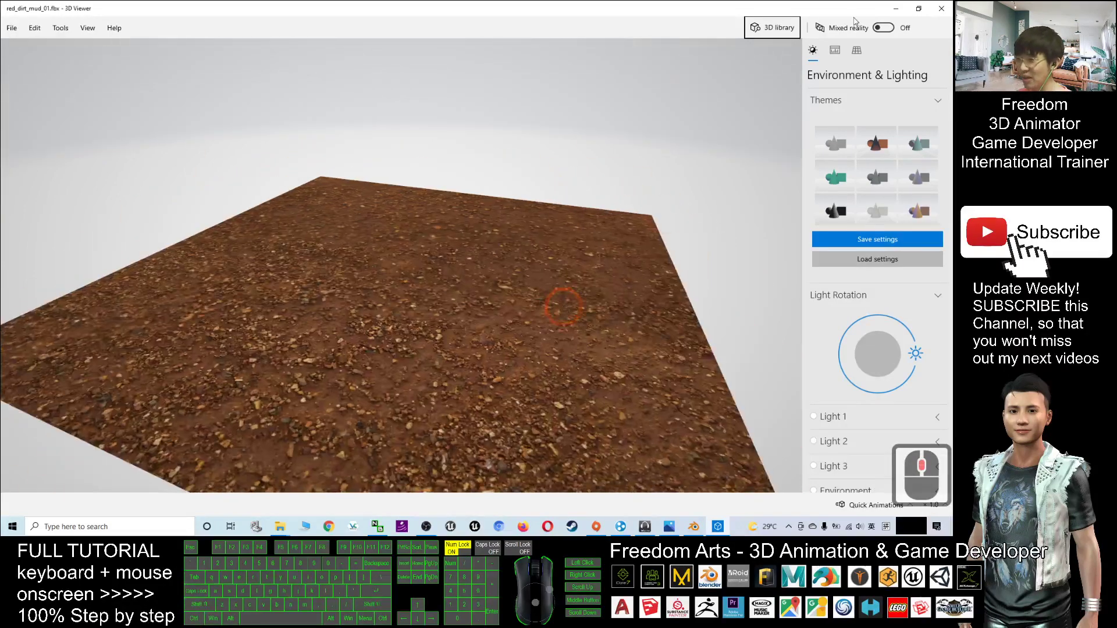
click(943, 8)
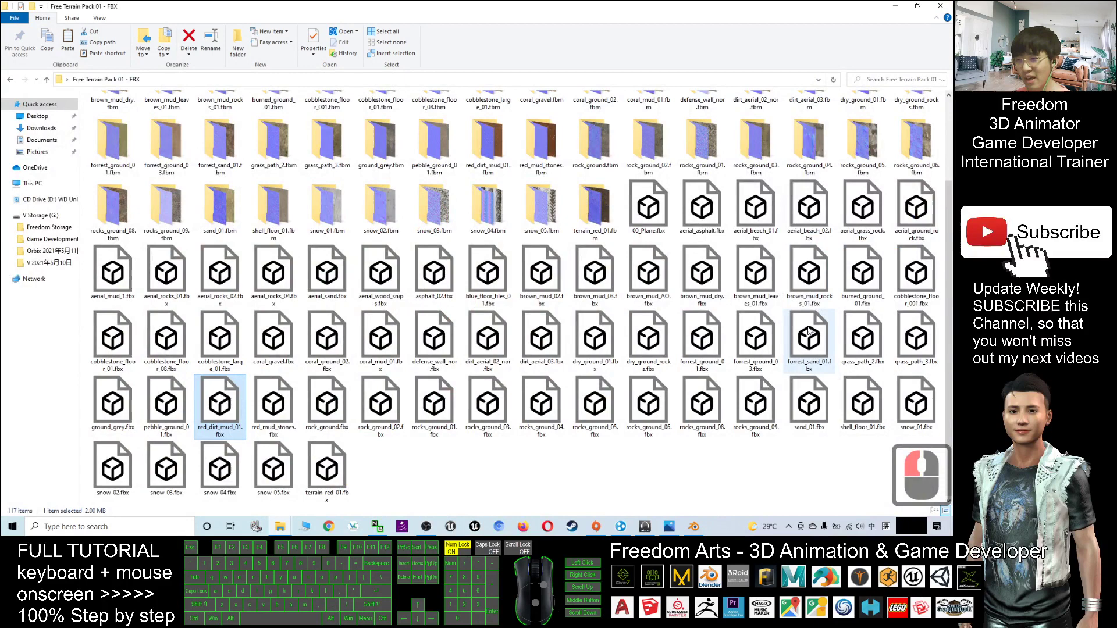
Preview forrest_sand_01.fbx up close in 3D Viewer and close it
double_click(809, 341)
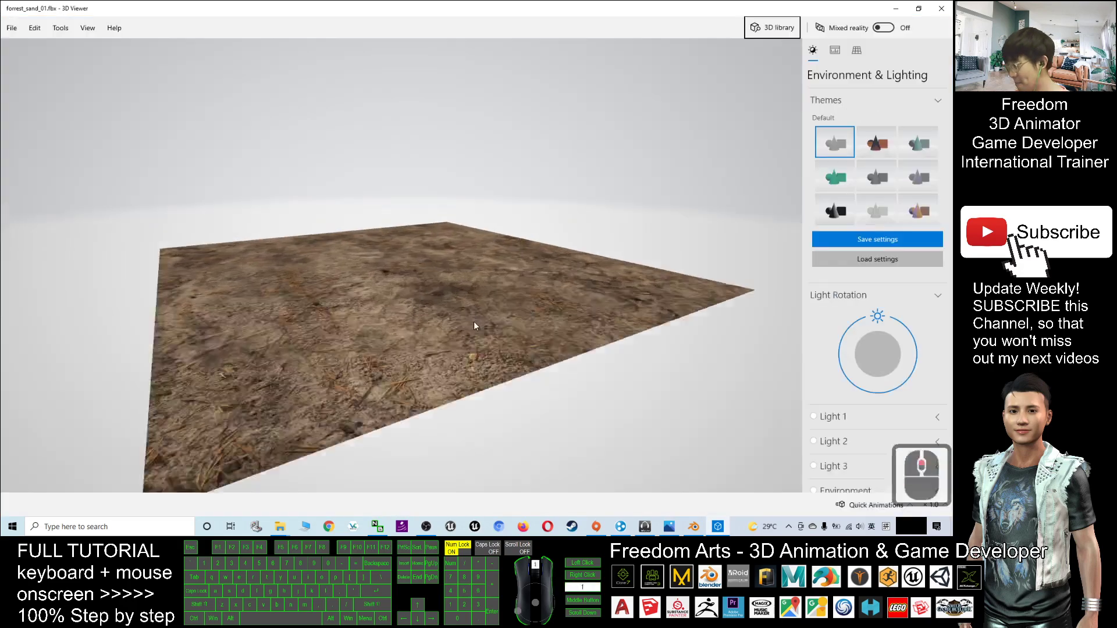
scroll(474, 323, up, 5)
scroll(474, 324, up, 3)
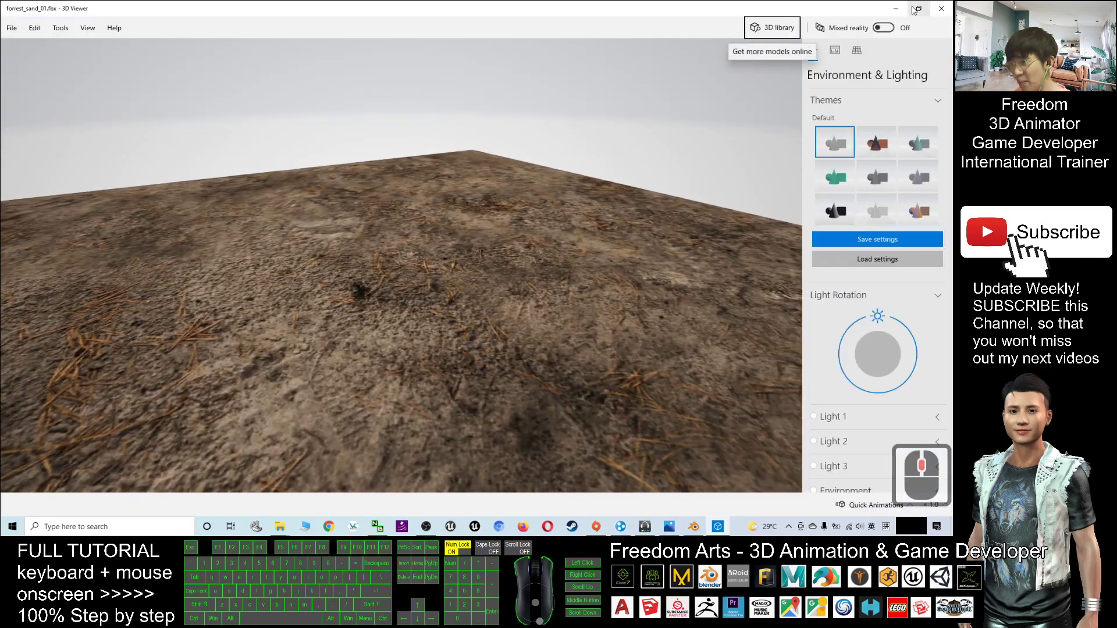
click(940, 8)
Reopen terrain 01 demo.fbx from the desktop and orbit its mounds from low angles
drag(432, 11, 466, 44)
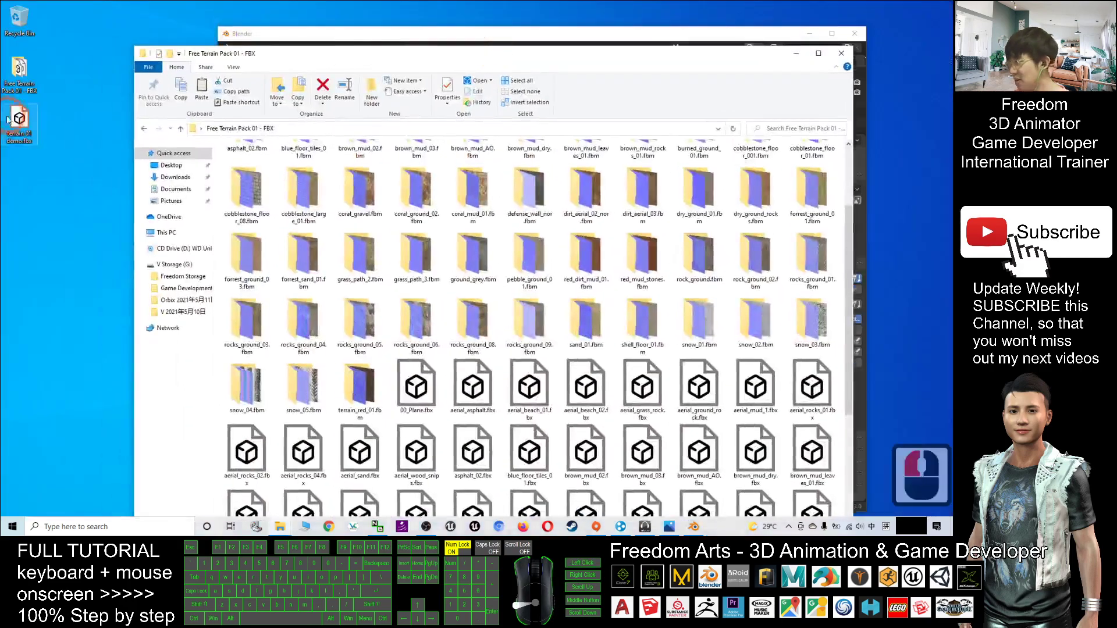
double_click(27, 126)
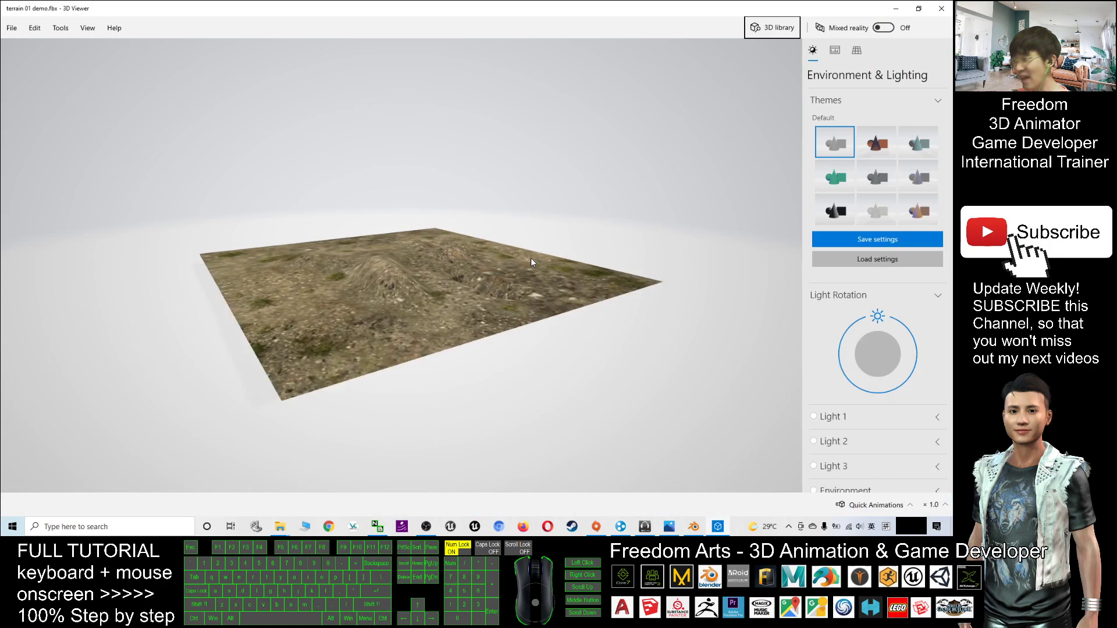
scroll(530, 257, up, 2)
scroll(447, 285, up, 2)
middle_drag(451, 287, 450, 295)
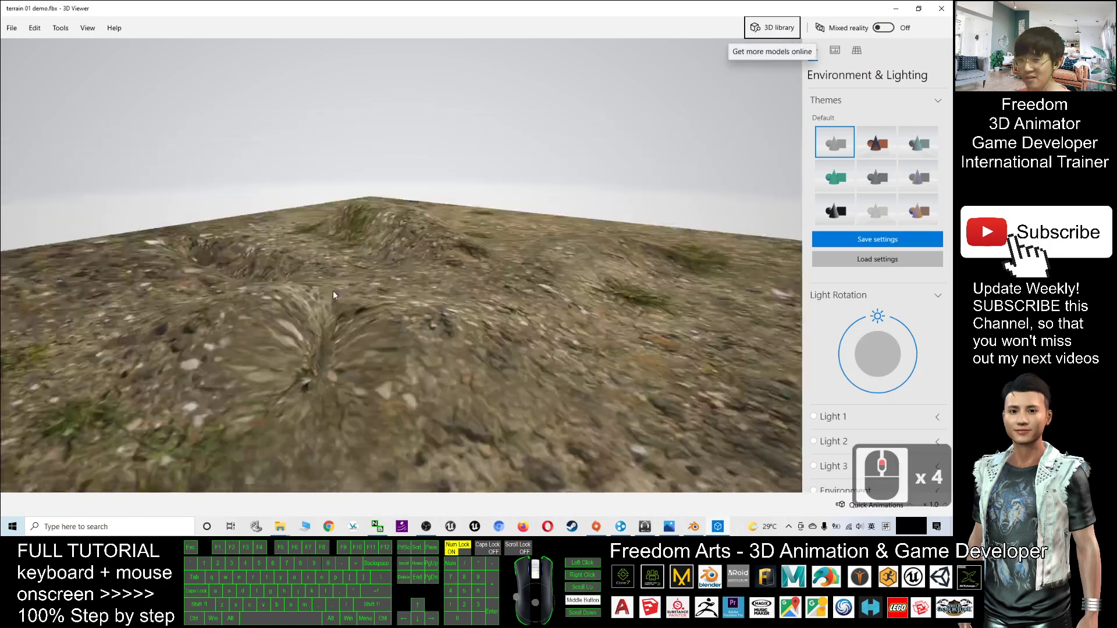
scroll(451, 296, up, 2)
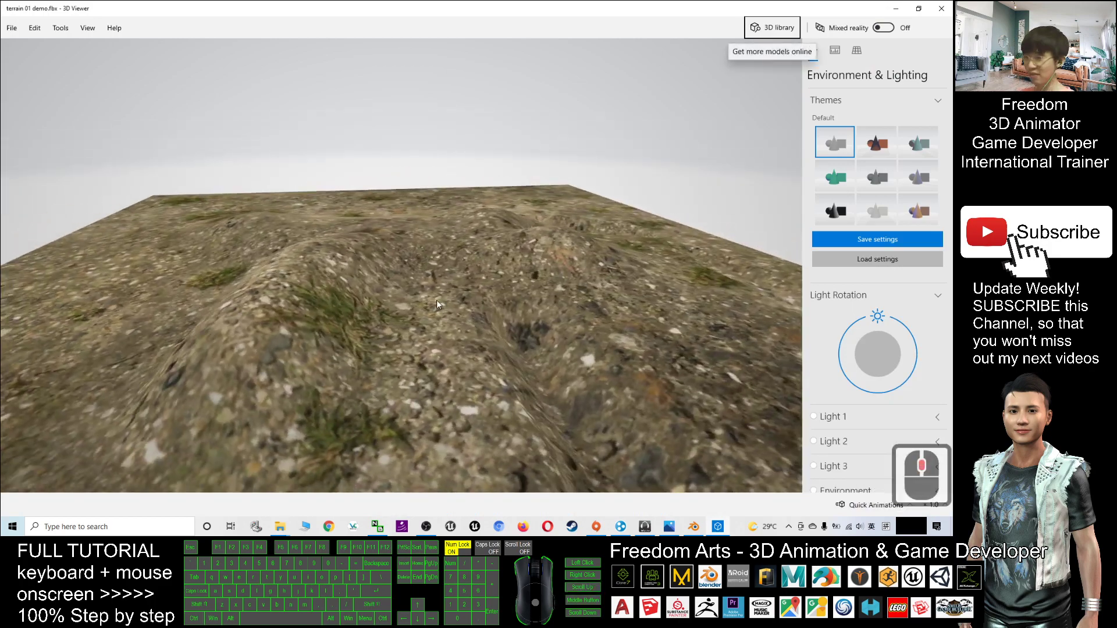
mouse_move(436, 299)
mouse_down()
mouse_move(463, 288)
mouse_move(488, 301)
mouse_move(438, 286)
mouse_up()
drag(348, 315, 604, 431)
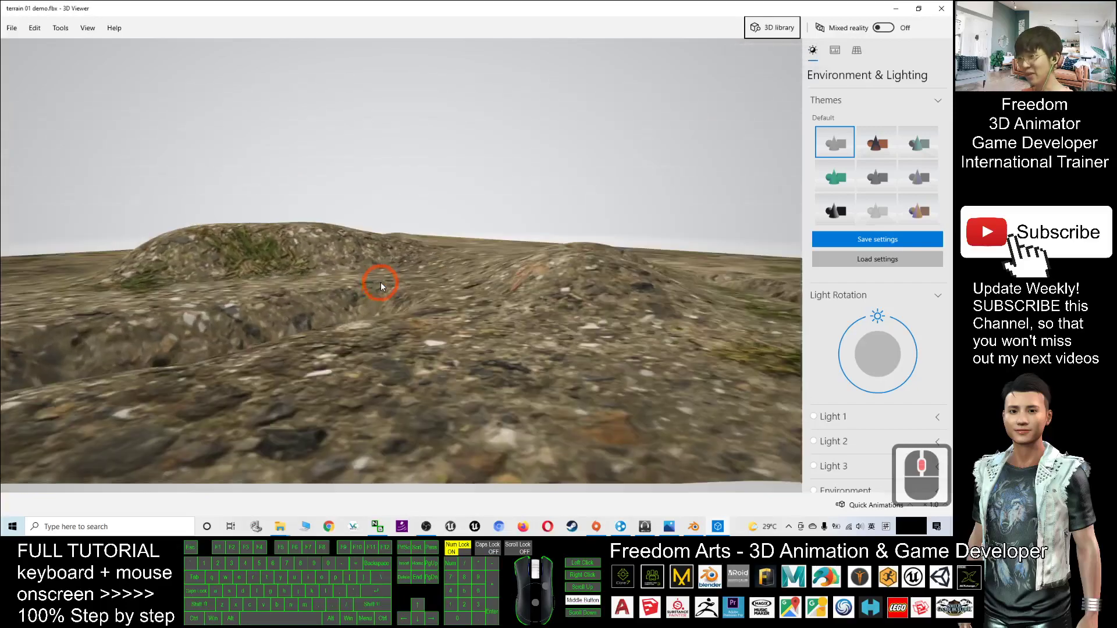
Bring Blender back full-screen and carve a Crease stroke across the terrain mound
click(694, 525)
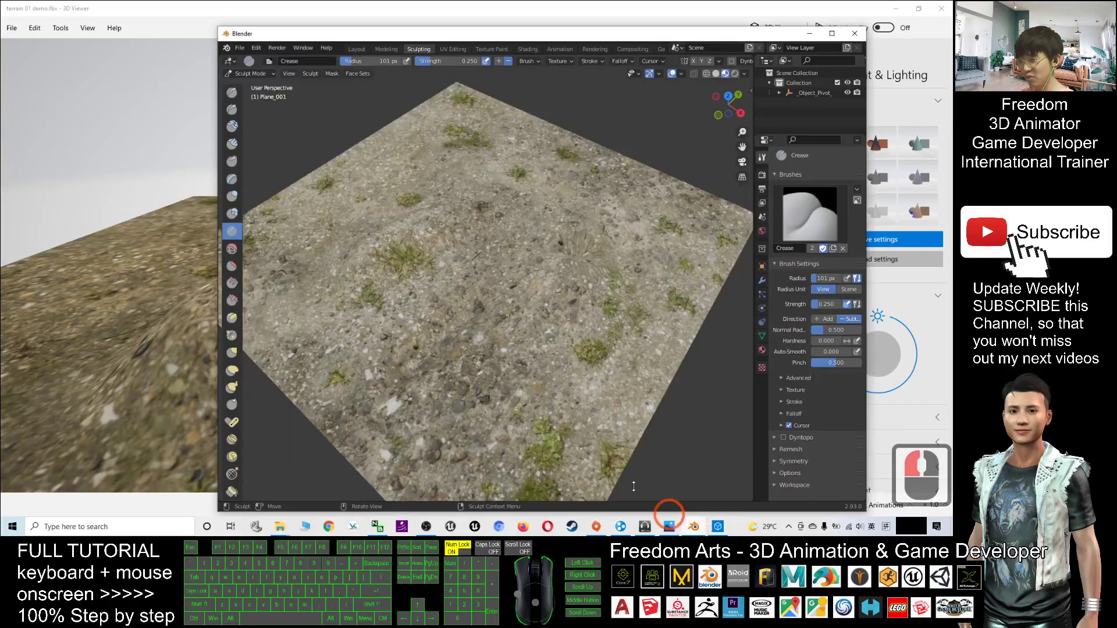
scroll(489, 262, up, 4)
scroll(489, 262, up, 2)
click(832, 35)
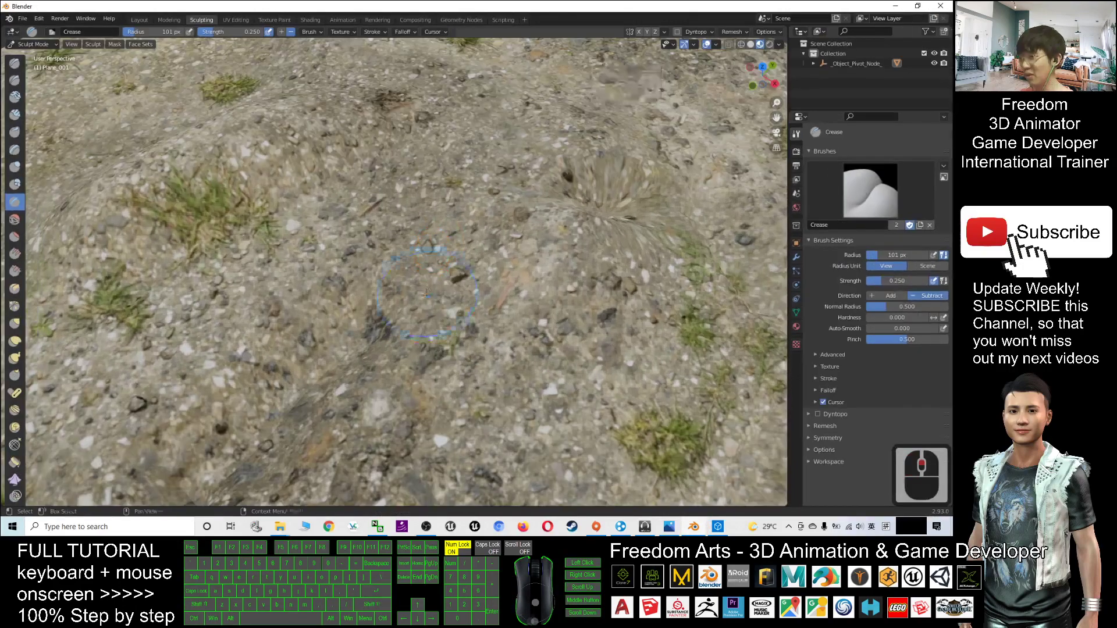
mouse_move(432, 259)
middle_down()
mouse_move(423, 334)
mouse_move(399, 300)
middle_up()
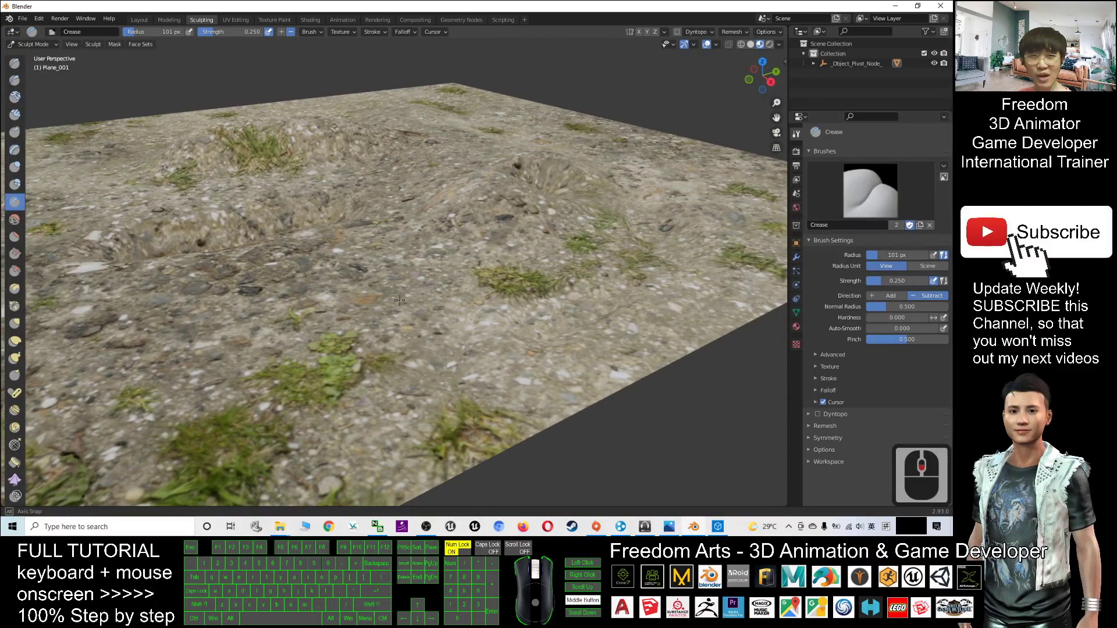
mouse_move(399, 301)
middle_down()
mouse_move(466, 302)
mouse_move(349, 262)
mouse_move(298, 217)
middle_up()
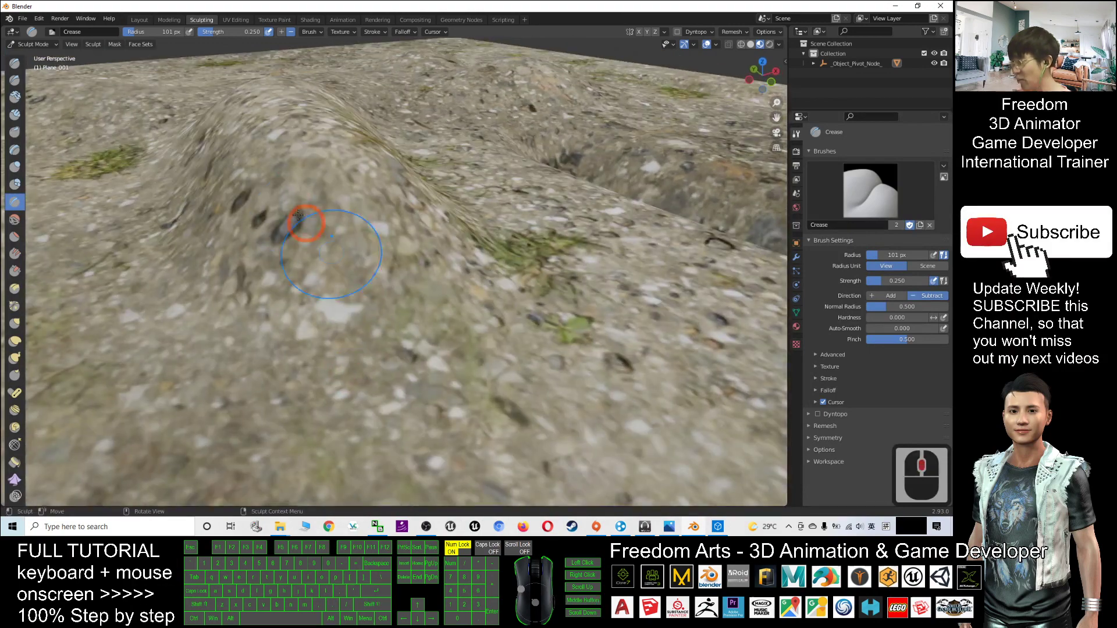
drag(302, 210, 293, 179)
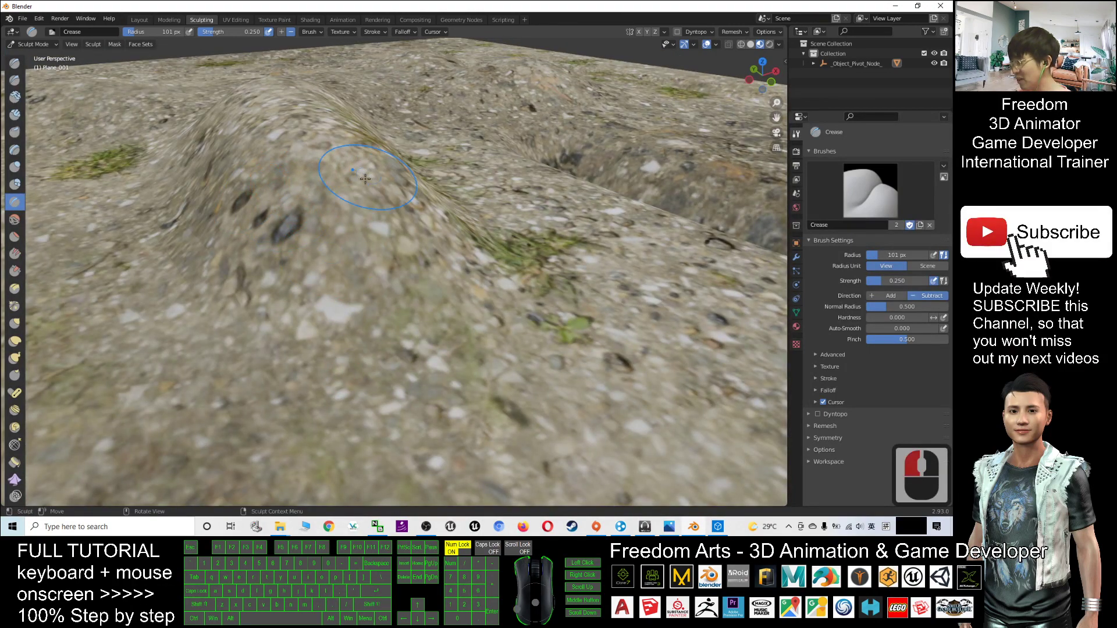
Switch to the Draw brush and raise a new bump on the terrain surface
middle_drag(374, 166, 262, 218)
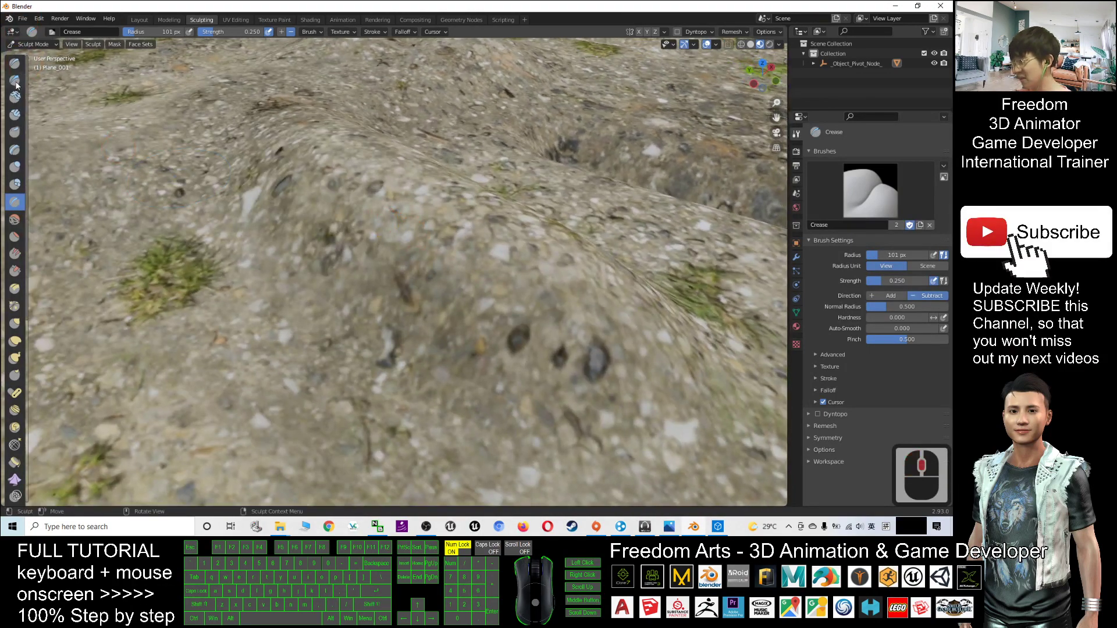
click(14, 63)
drag(394, 296, 489, 210)
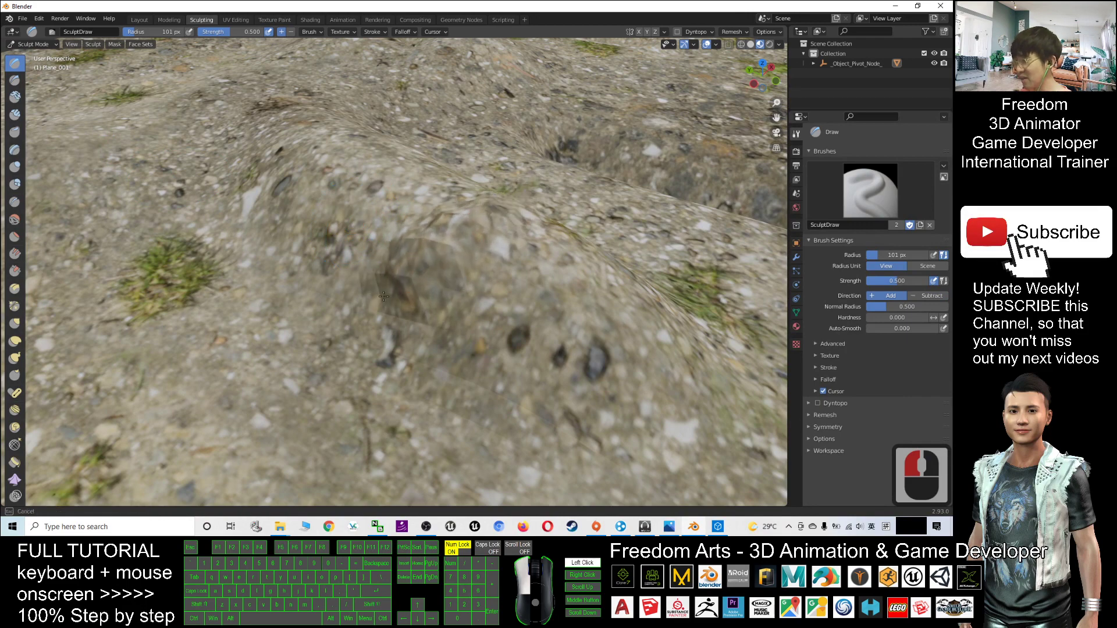
scroll(367, 279, up, 2)
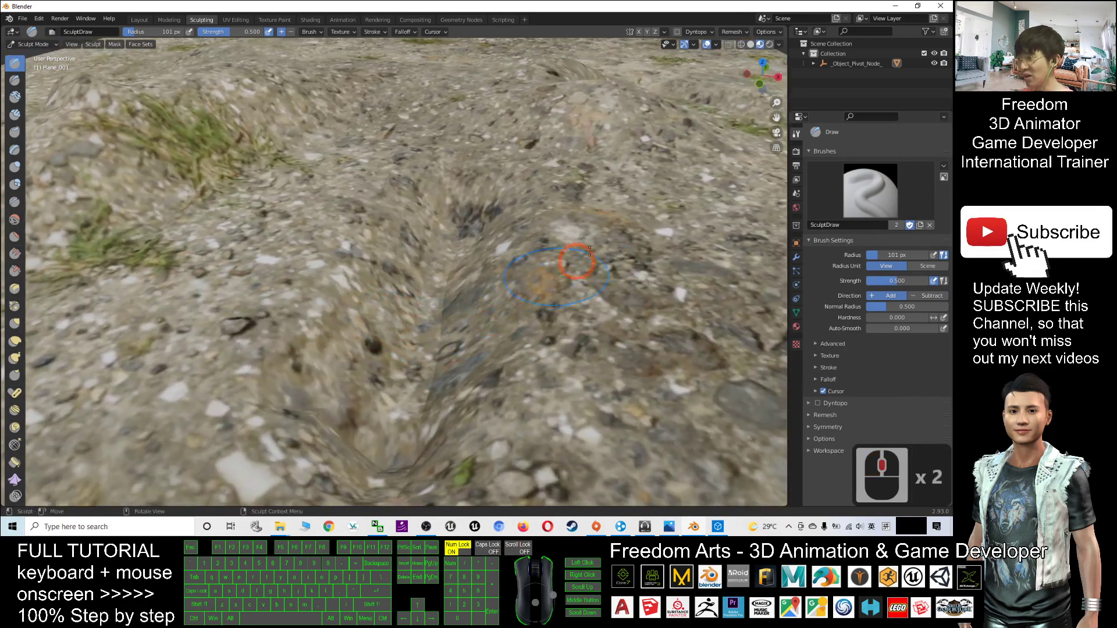
middle_drag(637, 292, 607, 273)
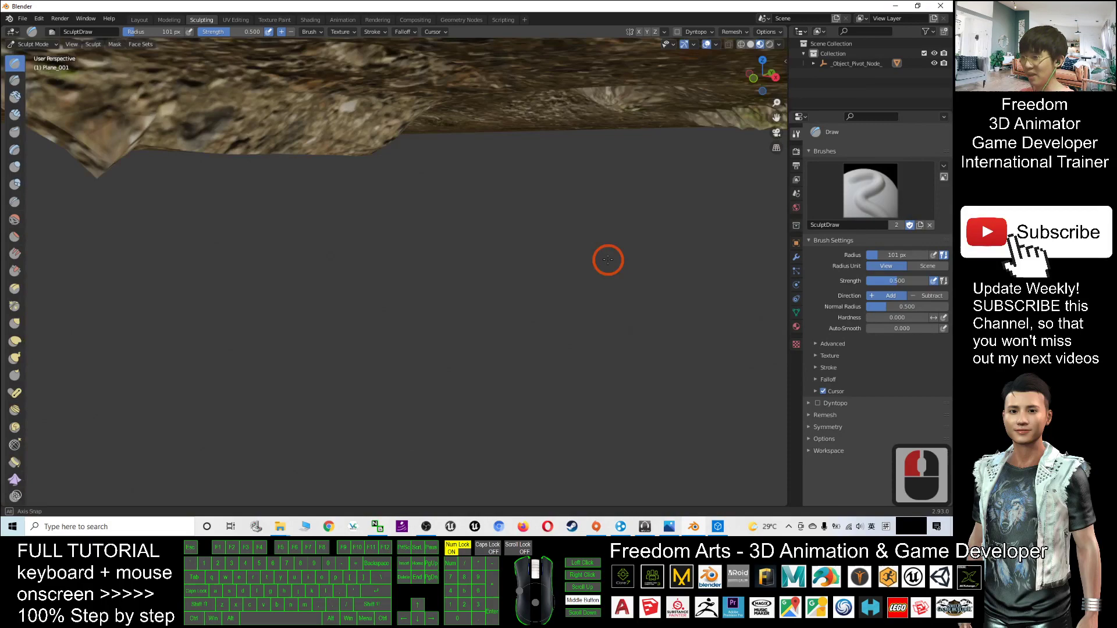